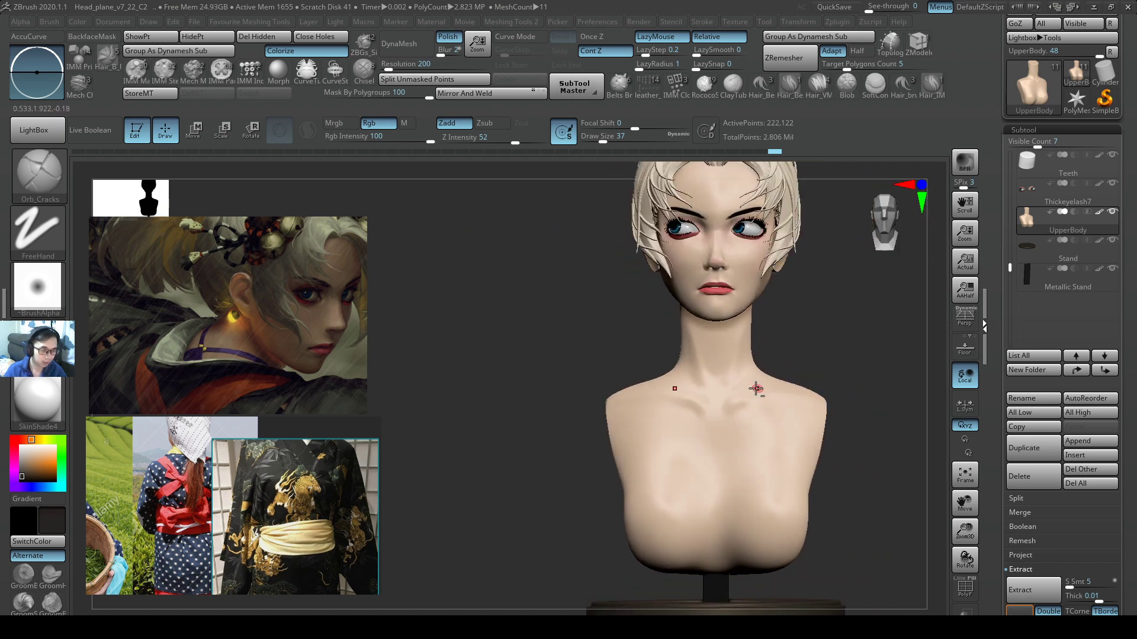
- Mask the lower neck, shoulders and upper chest of the UpperBody bust all around with a rectangular selection
{"action": "left_click_drag", "start_coordinate": [878, 322], "coordinate": [549, 464], "text": "ctrl"}
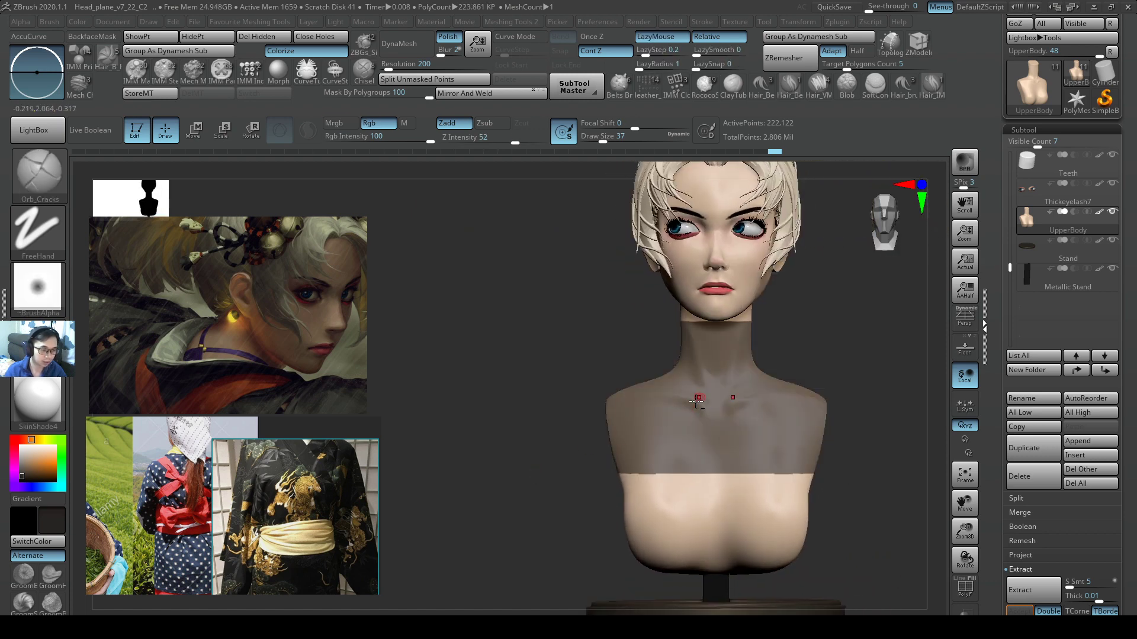
{"action": "right_click_drag", "start_coordinate": [549, 465], "coordinate": [761, 353]}
{"action": "left_click_drag", "start_coordinate": [815, 353], "coordinate": [530, 475], "text": "ctrl"}
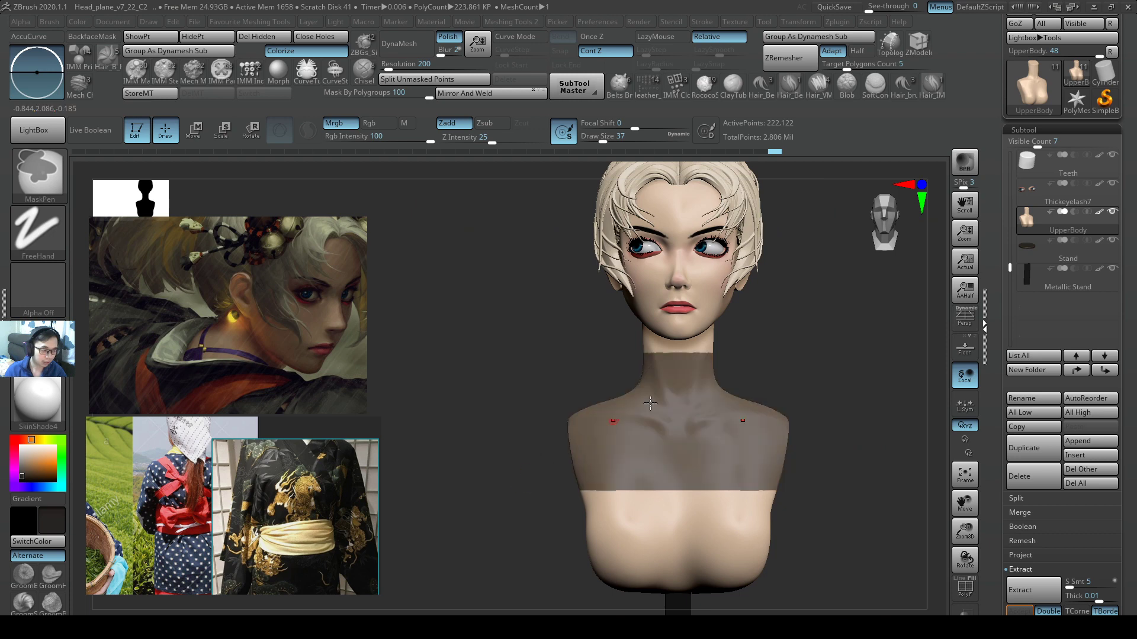
{"action": "mouse_move", "coordinate": [530, 475]}
{"action": "right_mouse_down"}
{"action": "mouse_move", "coordinate": [701, 411]}
{"action": "mouse_move", "coordinate": [607, 435]}
{"action": "mouse_move", "coordinate": [591, 381]}
{"action": "right_mouse_up"}
{"action": "key", "text": "ctrl"}
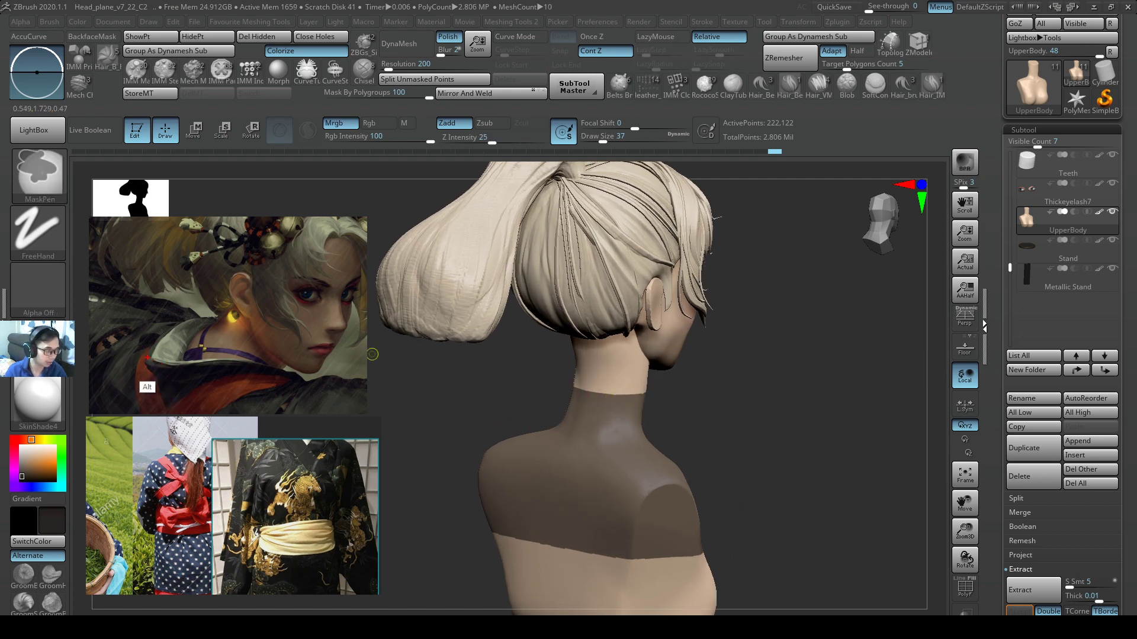
- Trace the collar's outline over the reference painting and clear the annotation
{"action": "mouse_move", "coordinate": [147, 357]}
{"action": "left_mouse_down", "text": "alt"}
{"action": "mouse_move", "coordinate": [164, 389]}
{"action": "mouse_move", "coordinate": [282, 374]}
{"action": "left_mouse_up", "text": "alt"}
{"action": "left_click_drag", "start_coordinate": [148, 357], "coordinate": [278, 362], "text": "alt"}
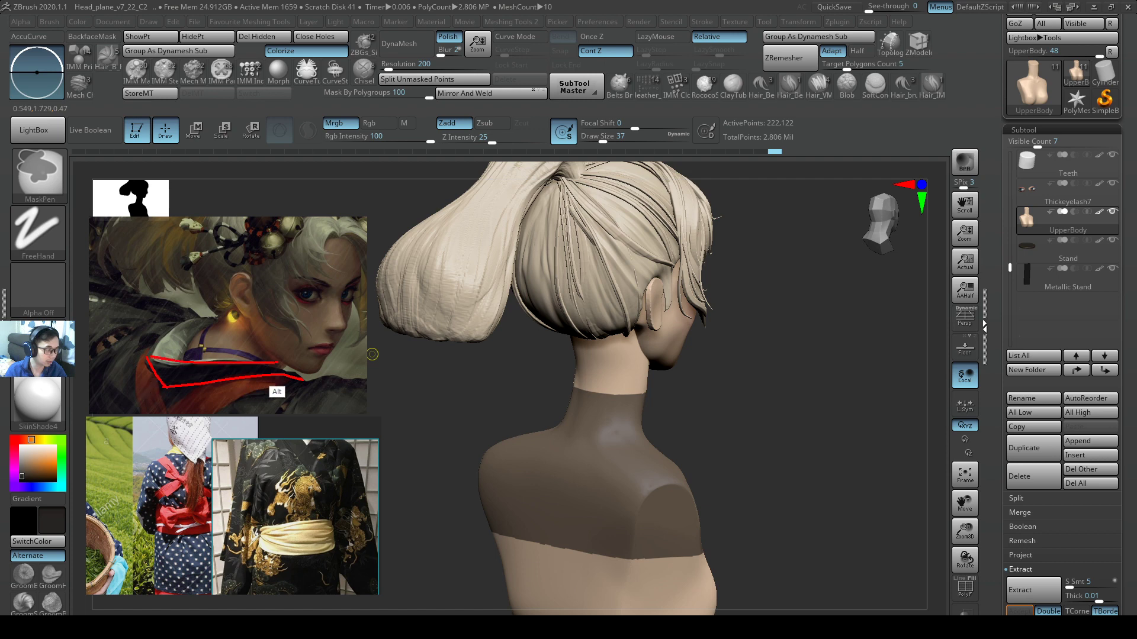
{"action": "key", "text": "Escape"}
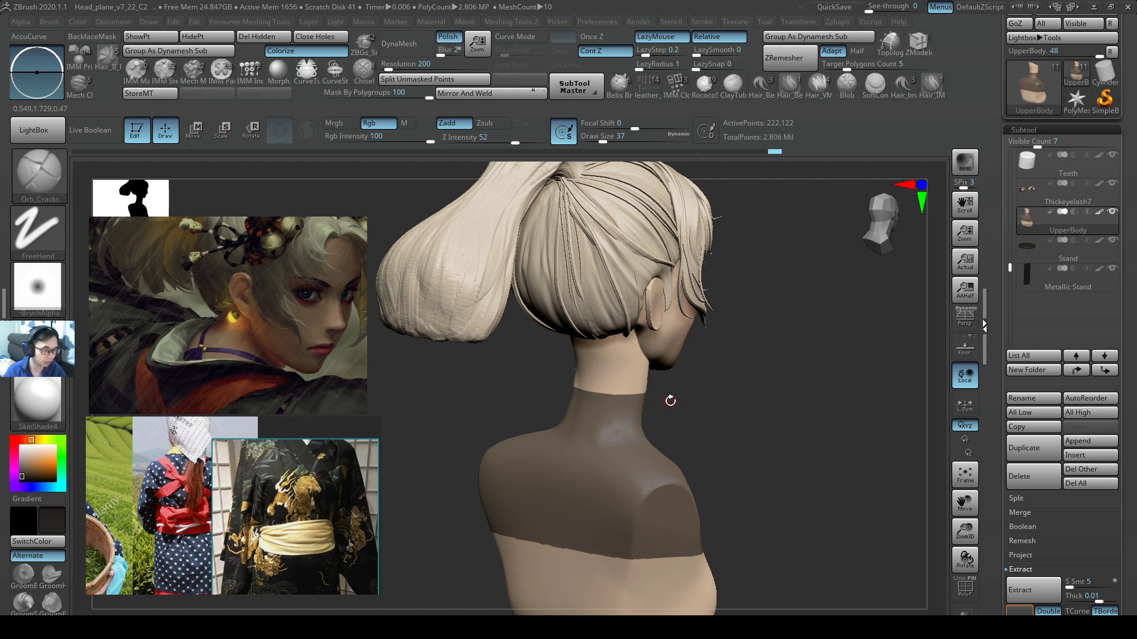
- Unmask a vertical strip from the front of the neck down the centre of the chest, enlarging the draw size to 112
{"action": "right_click_drag", "start_coordinate": [598, 380], "coordinate": [636, 409], "text": "shift"}
{"action": "left_click_drag", "start_coordinate": [631, 389], "coordinate": [586, 355], "text": "shift"}
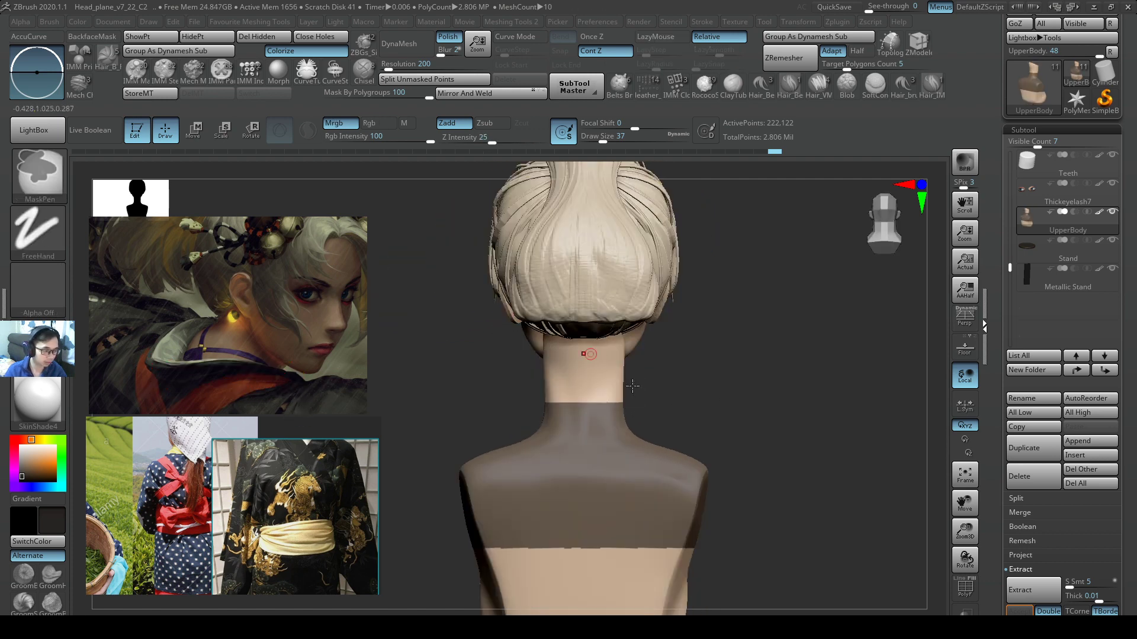
{"action": "mouse_move", "coordinate": [586, 356]}
{"action": "right_mouse_down"}
{"action": "mouse_move", "coordinate": [728, 406]}
{"action": "mouse_move", "coordinate": [665, 393]}
{"action": "right_mouse_up"}
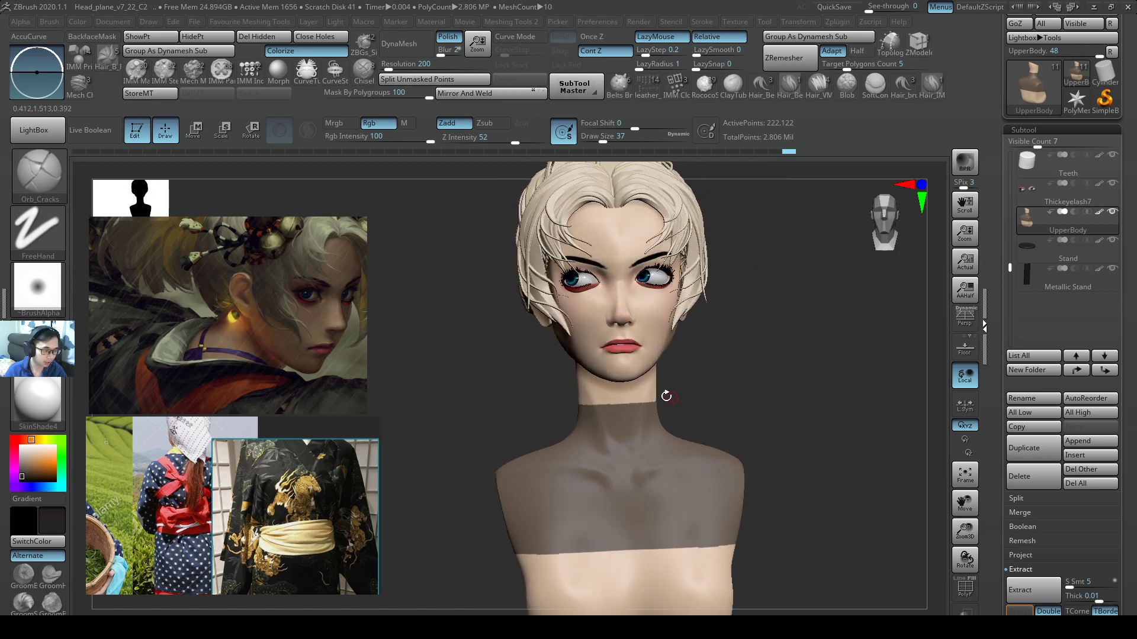
{"action": "key", "text": "s"}
{"action": "left_click_drag", "start_coordinate": [655, 395], "coordinate": [631, 464]}
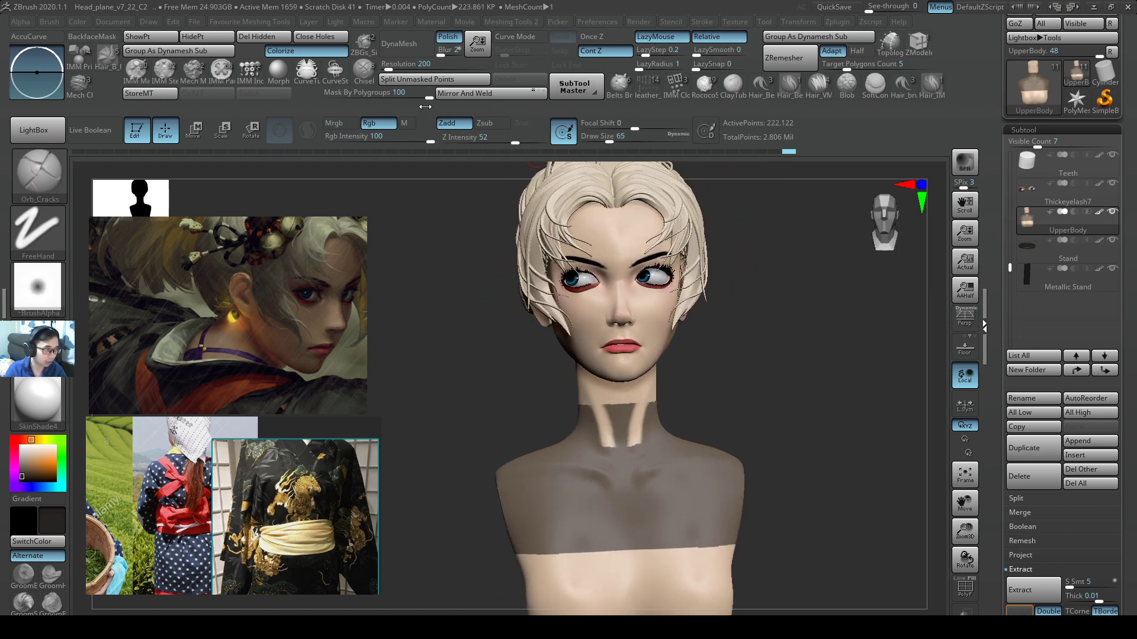
{"action": "mouse_move", "coordinate": [647, 396]}
{"action": "left_mouse_down", "text": "ctrl+alt"}
{"action": "mouse_move", "coordinate": [637, 444]}
{"action": "mouse_move", "coordinate": [621, 454]}
{"action": "mouse_move", "coordinate": [629, 437]}
{"action": "mouse_move", "coordinate": [634, 538]}
{"action": "mouse_move", "coordinate": [645, 548]}
{"action": "mouse_move", "coordinate": [633, 507]}
{"action": "left_mouse_up", "text": "ctrl+alt"}
{"action": "key", "text": "s"}
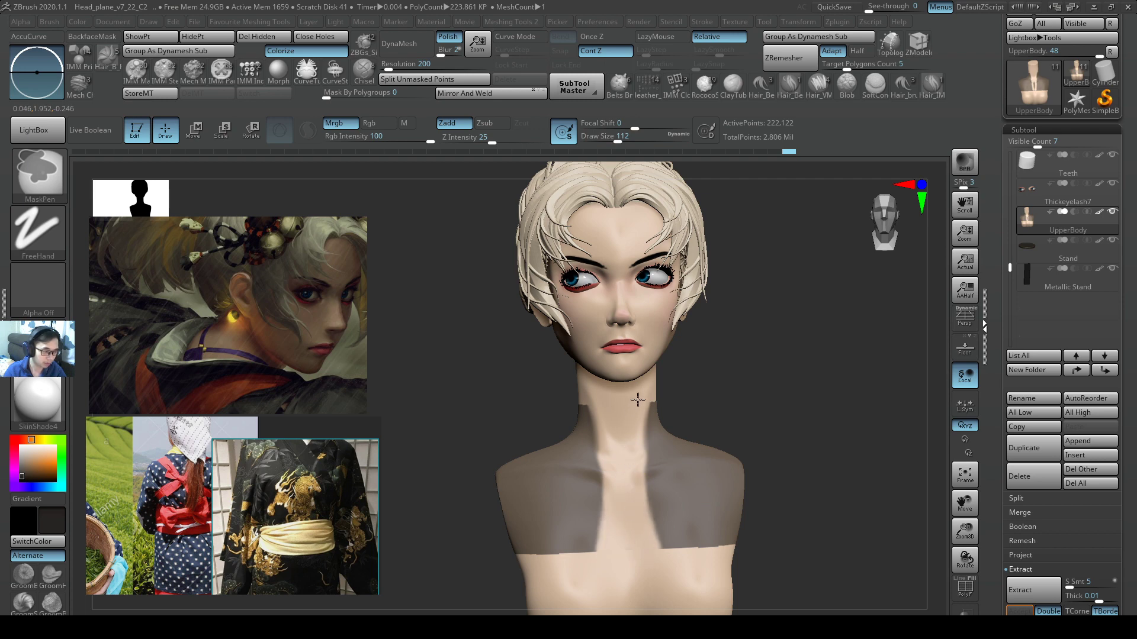
{"action": "left_click_drag", "start_coordinate": [637, 400], "coordinate": [640, 407], "text": "ctrl+alt"}
{"action": "right_click_drag", "start_coordinate": [647, 416], "coordinate": [653, 387], "text": "shift"}
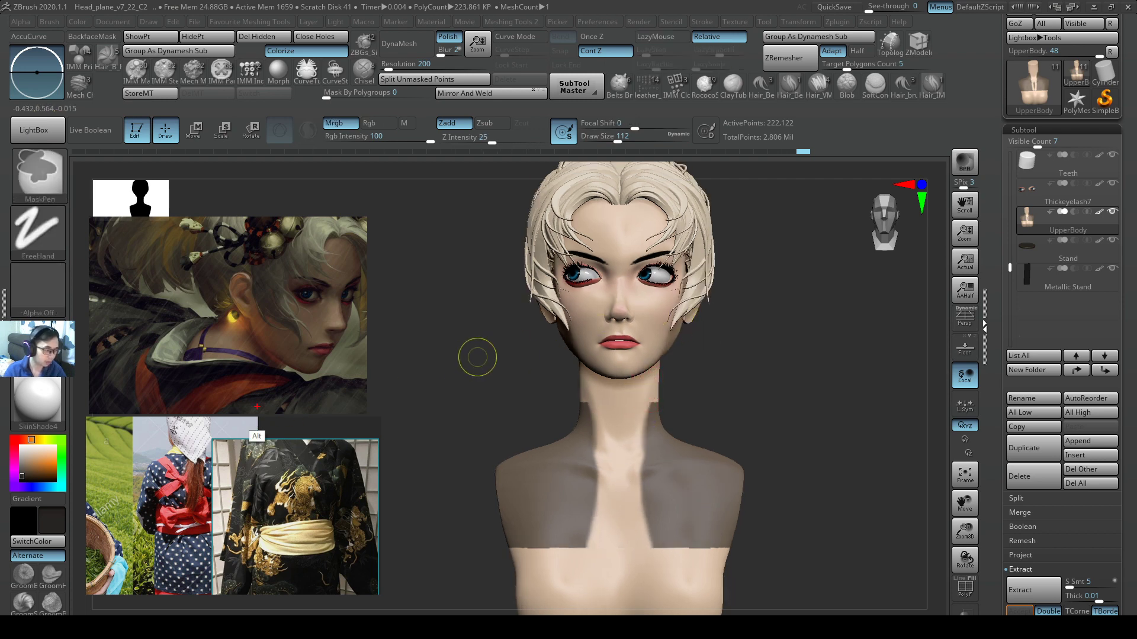
- Sketch the crossing collar lines over the kimono reference and the bust's chest, and clear the annotations
{"action": "mouse_move", "coordinate": [257, 407]}
{"action": "left_mouse_down", "text": "alt"}
{"action": "mouse_move", "coordinate": [319, 461]}
{"action": "mouse_move", "coordinate": [357, 523]}
{"action": "left_mouse_up", "text": "alt"}
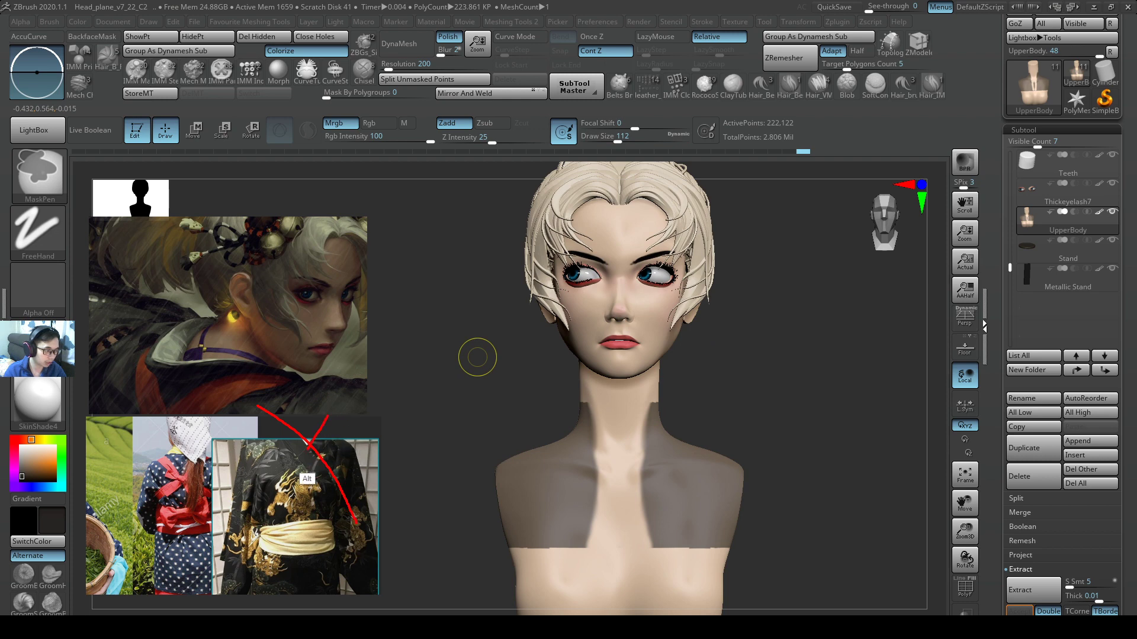
{"action": "mouse_move", "coordinate": [327, 412]}
{"action": "left_mouse_down", "text": "alt"}
{"action": "mouse_move", "coordinate": [318, 433]}
{"action": "mouse_move", "coordinate": [325, 413]}
{"action": "mouse_move", "coordinate": [305, 419]}
{"action": "left_mouse_up", "text": "alt"}
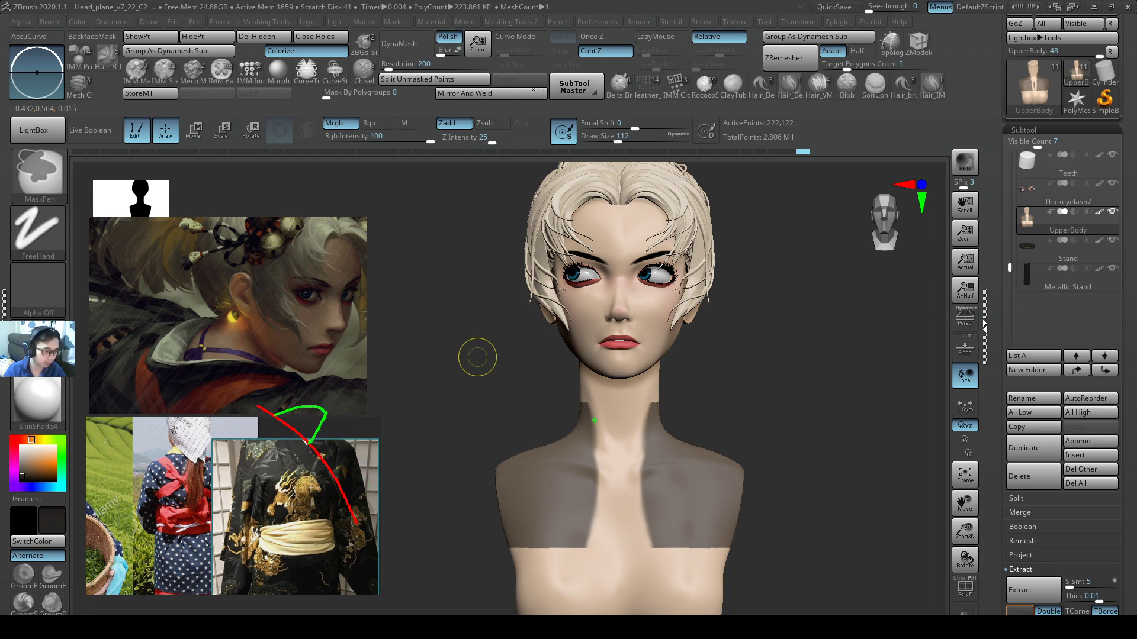
{"action": "left_click_drag", "start_coordinate": [588, 406], "coordinate": [632, 510], "text": "alt"}
{"action": "left_click_drag", "start_coordinate": [654, 402], "coordinate": [630, 460], "text": "alt"}
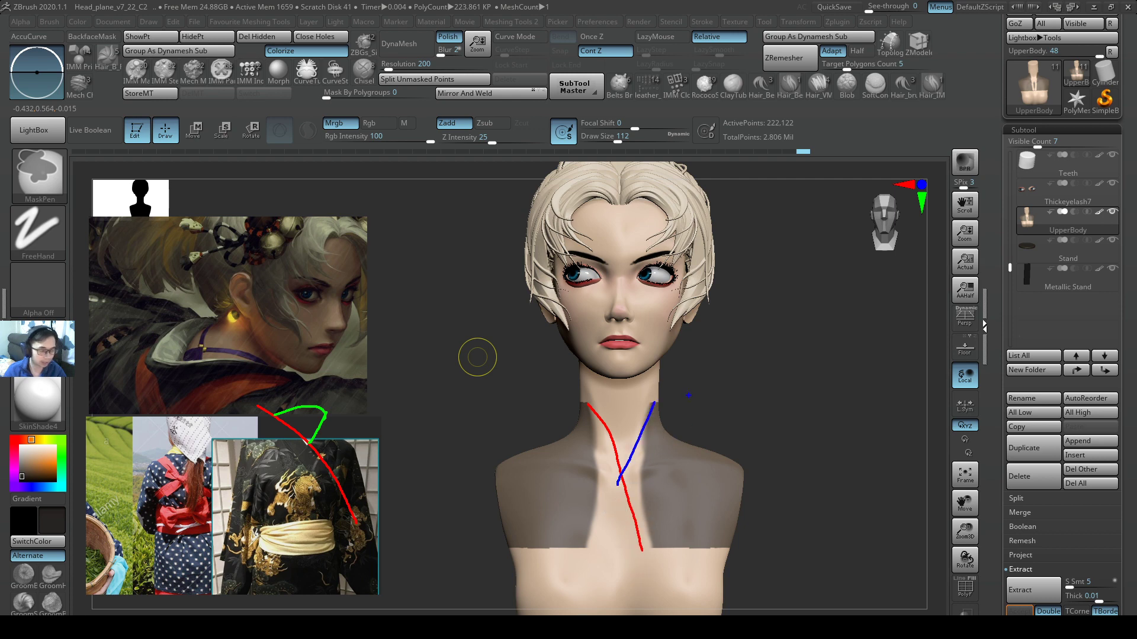
{"action": "key", "text": "Escape"}
- Set the draw size to 83 and unmask the side of the neck so the mask edge slopes towards the nape
{"action": "mouse_move", "coordinate": [680, 398]}
{"action": "left_mouse_down"}
{"action": "mouse_move", "coordinate": [613, 398]}
{"action": "mouse_move", "coordinate": [678, 403]}
{"action": "mouse_move", "coordinate": [665, 385]}
{"action": "left_mouse_up"}
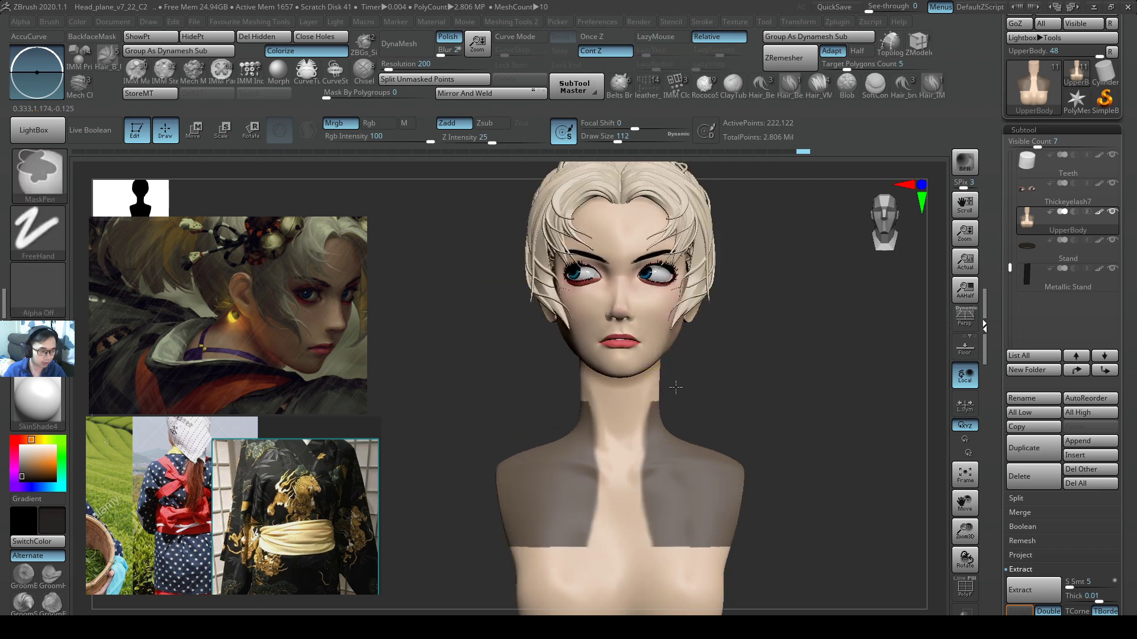
{"action": "right_click_drag", "start_coordinate": [672, 385], "coordinate": [662, 407], "text": "ctrl"}
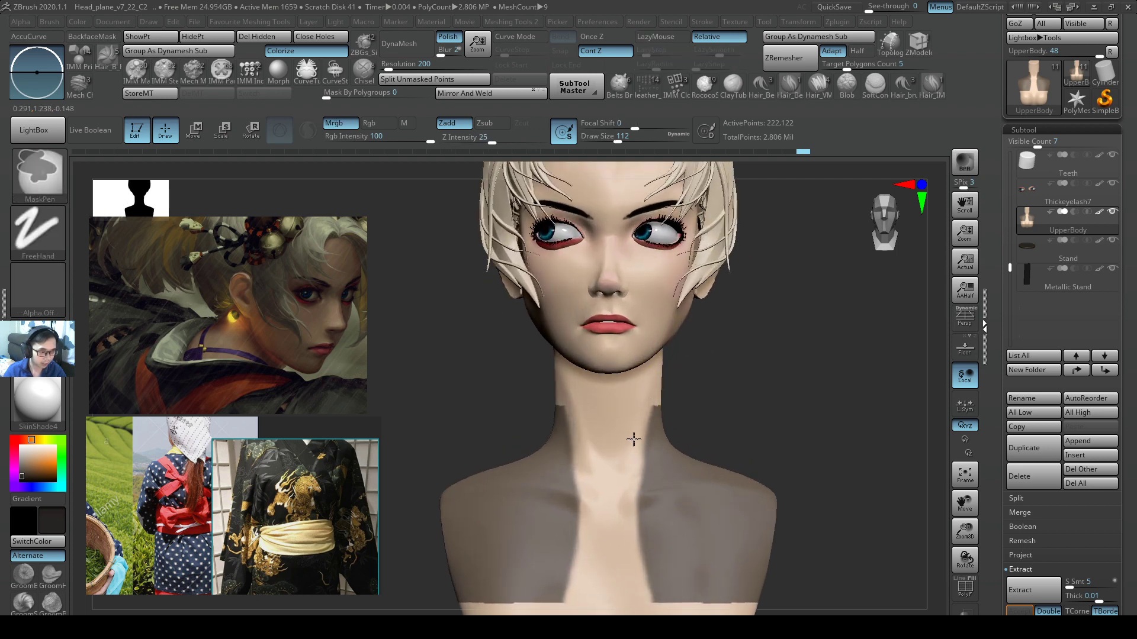
{"action": "left_click_drag", "start_coordinate": [665, 392], "coordinate": [690, 385]}
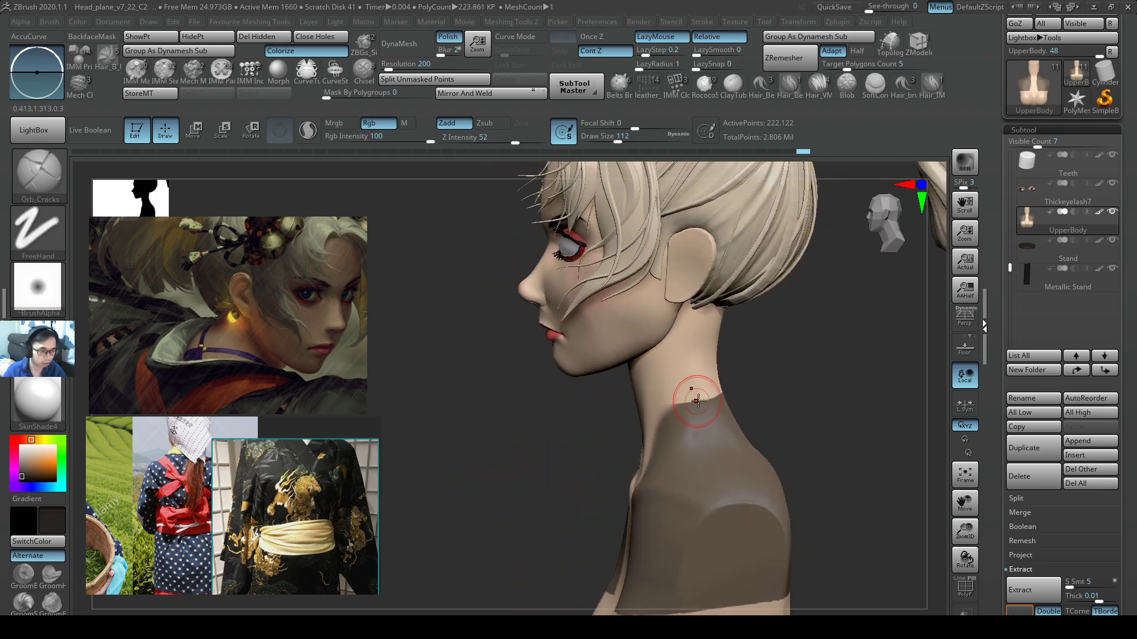
{"action": "key", "text": "s"}
{"action": "key", "text": "ctrl"}
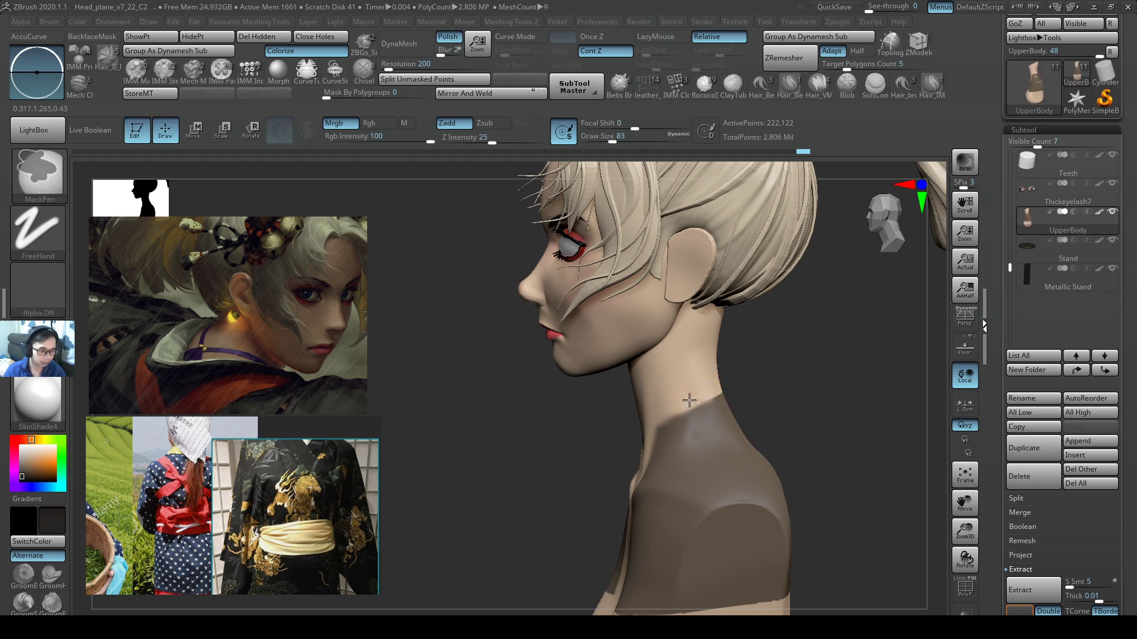
{"action": "left_click_drag", "start_coordinate": [662, 414], "coordinate": [648, 427], "text": "ctrl+alt"}
- Trim the mask's inner edge where the neck meets the shoulder and down along the chest opening
{"action": "right_click_drag", "start_coordinate": [656, 403], "coordinate": [680, 406]}
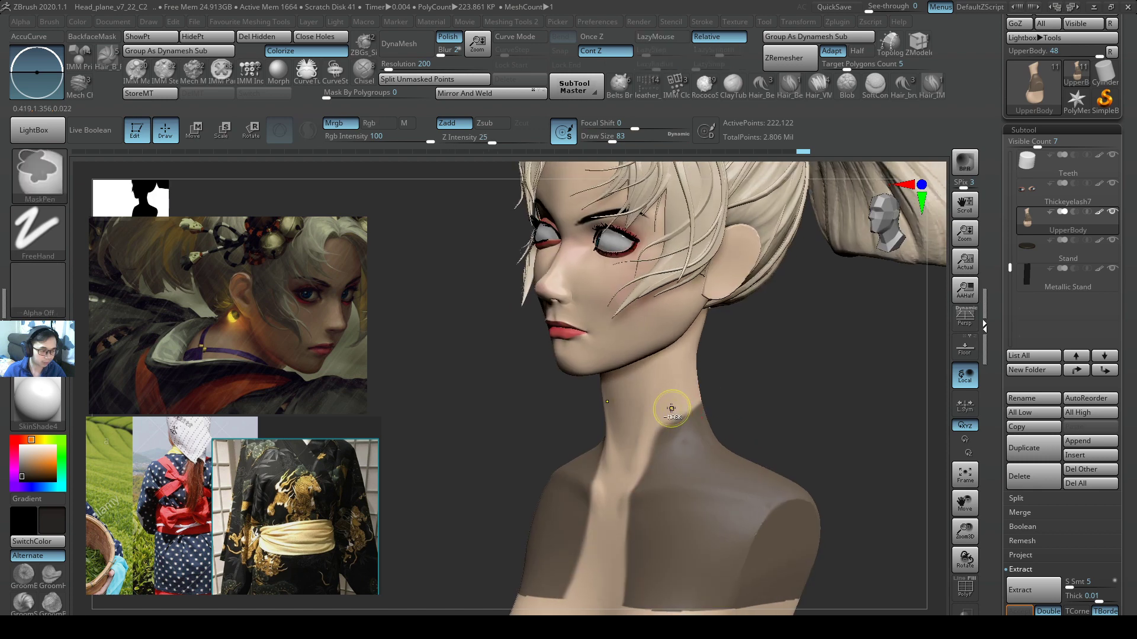
{"action": "left_click_drag", "start_coordinate": [685, 398], "coordinate": [665, 420], "text": "ctrl+alt"}
{"action": "left_click_drag", "start_coordinate": [620, 504], "coordinate": [617, 554], "text": "ctrl+alt"}
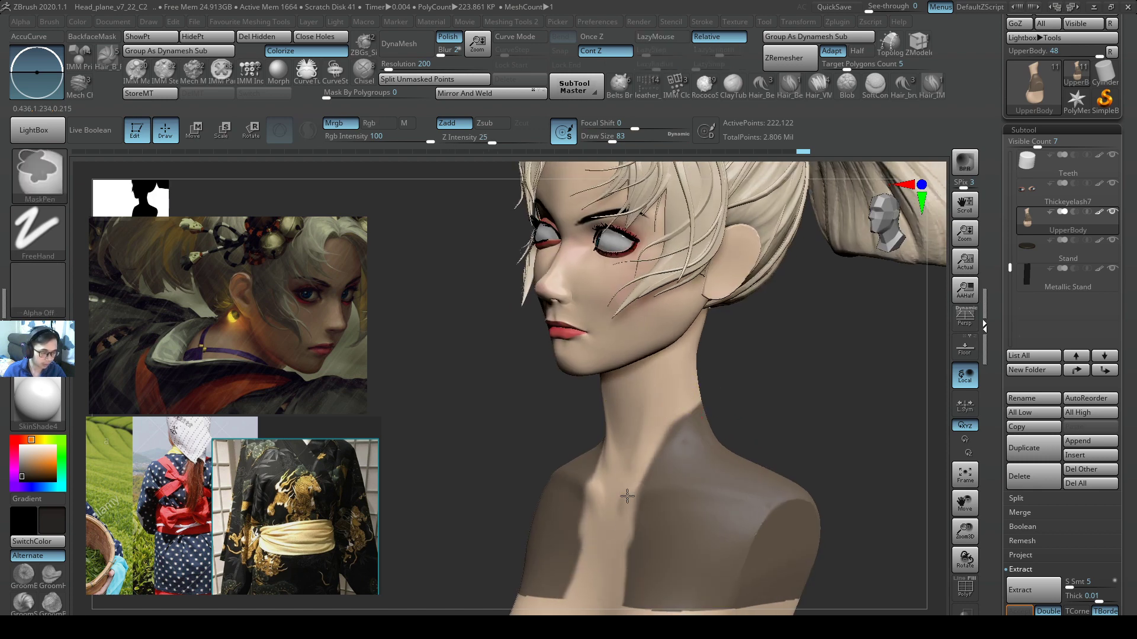
{"action": "left_click_drag", "start_coordinate": [627, 496], "coordinate": [612, 544], "text": "ctrl+alt"}
{"action": "mouse_move", "coordinate": [690, 396]}
{"action": "right_mouse_down"}
{"action": "mouse_move", "coordinate": [645, 451]}
{"action": "mouse_move", "coordinate": [673, 470]}
{"action": "right_mouse_up"}
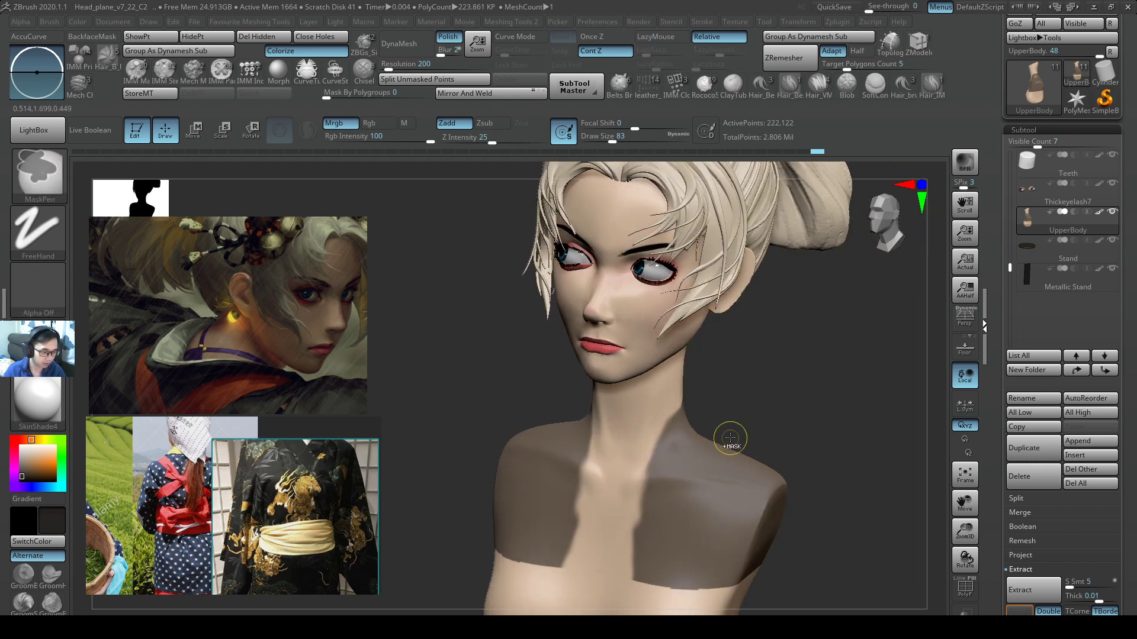
- Set the draw size to 101 and even out the mask's inner edge along the chest and neck
{"action": "mouse_move", "coordinate": [730, 438]}
{"action": "right_mouse_down"}
{"action": "mouse_move", "coordinate": [762, 418]}
{"action": "mouse_move", "coordinate": [751, 465]}
{"action": "mouse_move", "coordinate": [757, 417]}
{"action": "right_mouse_up"}
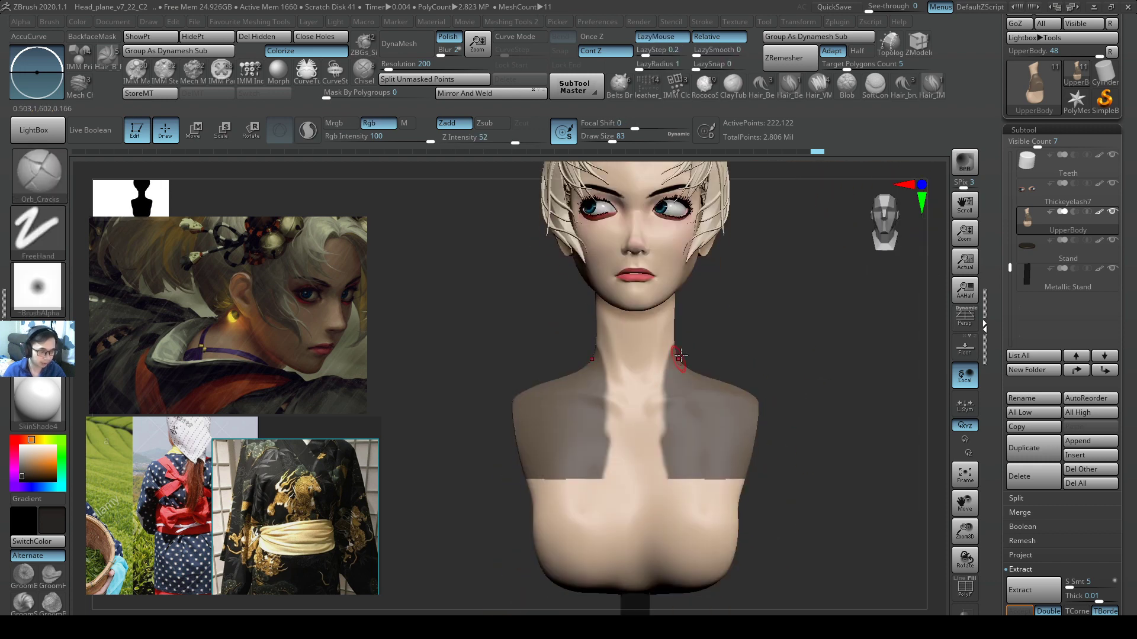
{"action": "right_click_drag", "start_coordinate": [680, 355], "coordinate": [666, 393]}
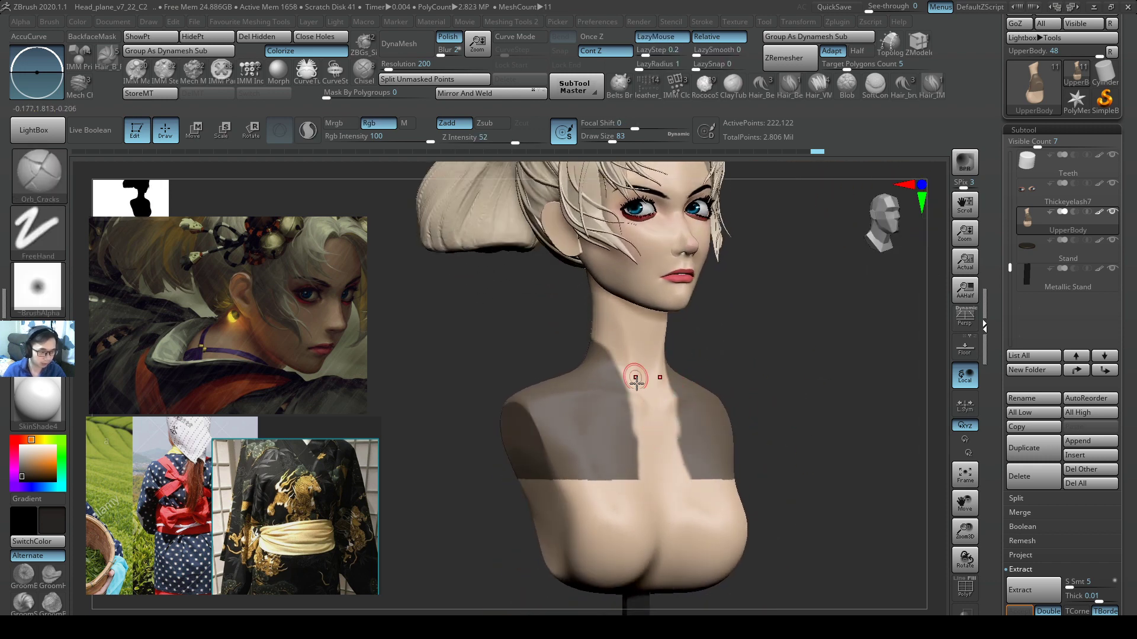
{"action": "right_click_drag", "start_coordinate": [715, 357], "coordinate": [709, 377]}
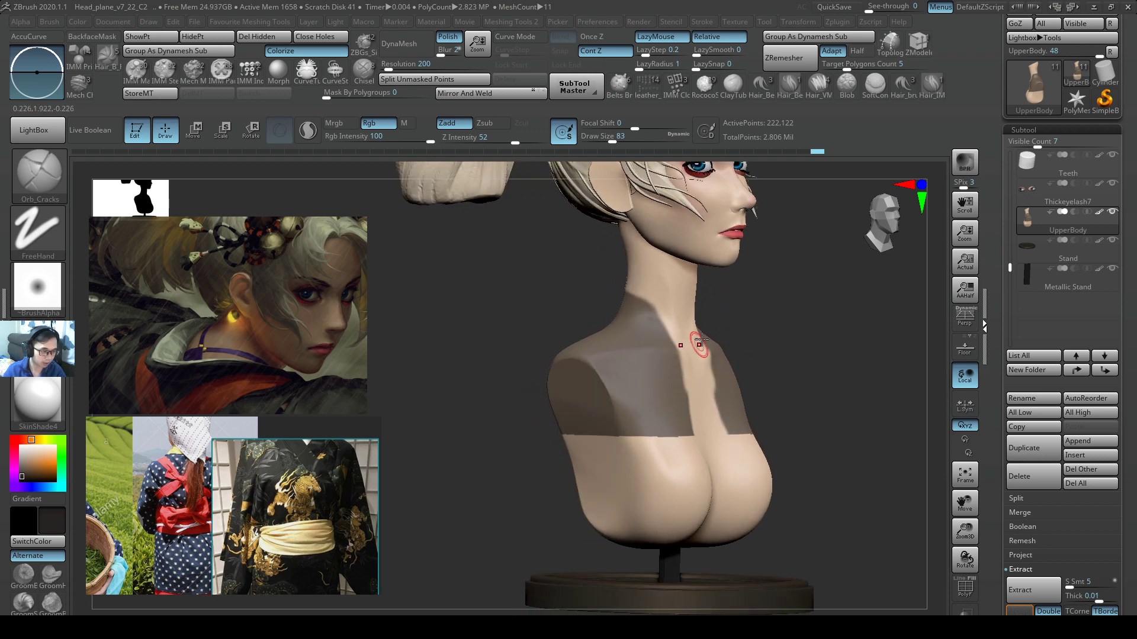
{"action": "key", "text": "ctrl"}
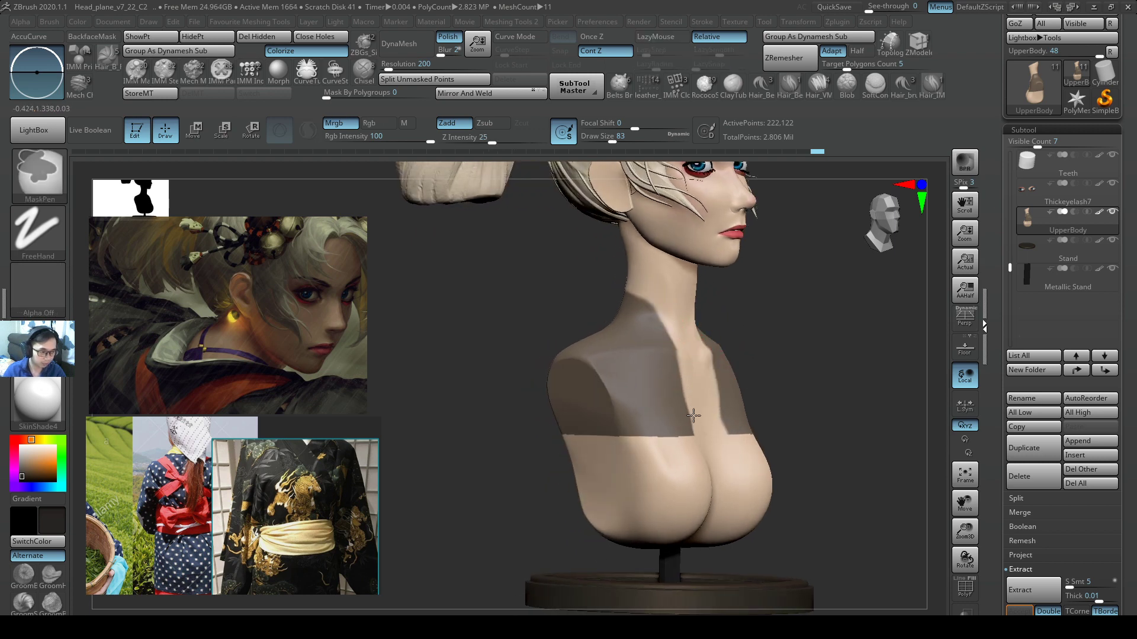
{"action": "key", "text": "s"}
{"action": "left_click_drag", "start_coordinate": [698, 391], "coordinate": [703, 389]}
{"action": "left_click_drag", "start_coordinate": [658, 297], "coordinate": [639, 283], "text": "ctrl+alt"}
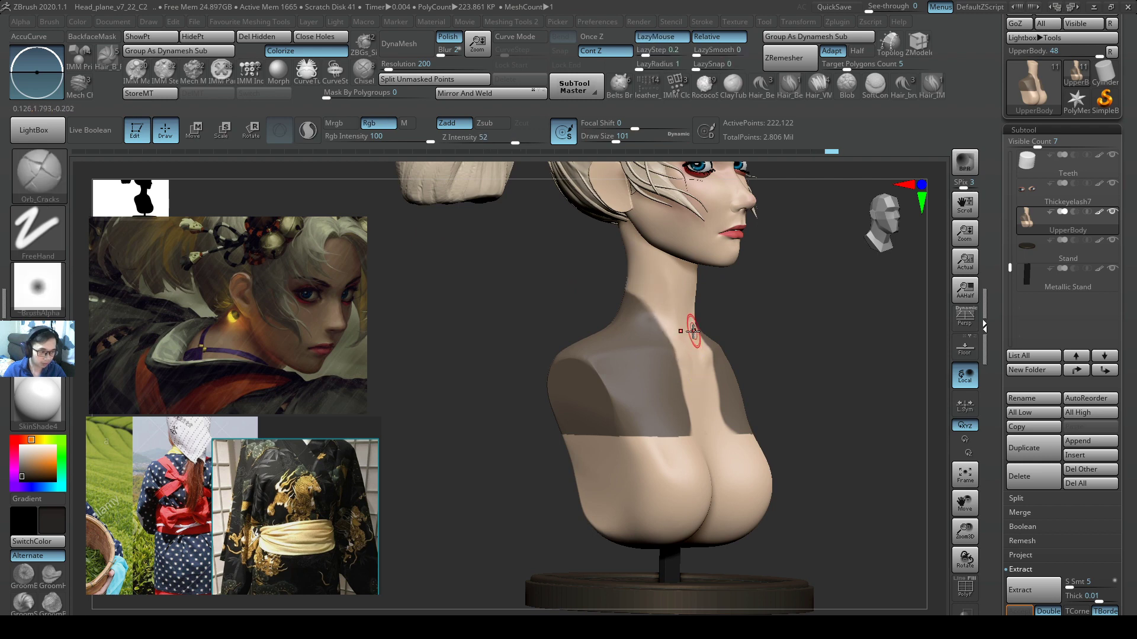
- Round the mask's lower inner corners on the chest with draw size 90, and undo the last trim at the neck
{"action": "right_click_drag", "start_coordinate": [684, 327], "coordinate": [605, 370], "text": "alt"}
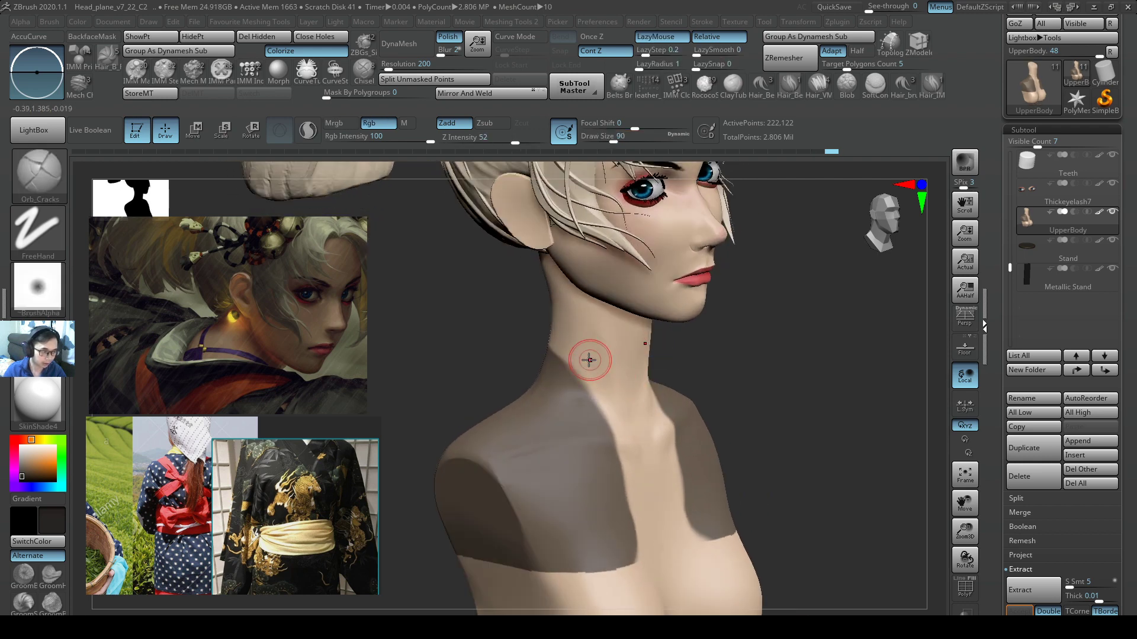
{"action": "key", "text": "ctrl"}
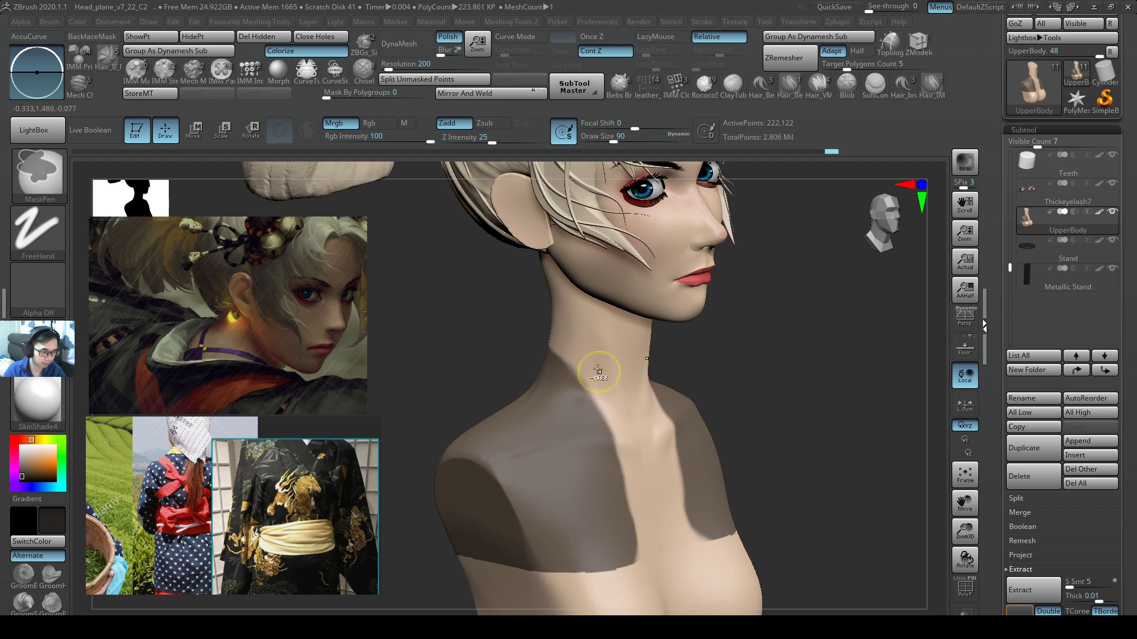
{"action": "right_click_drag", "start_coordinate": [643, 421], "coordinate": [658, 462], "text": "ctrl"}
{"action": "right_click_drag", "start_coordinate": [722, 442], "coordinate": [731, 413], "text": "ctrl"}
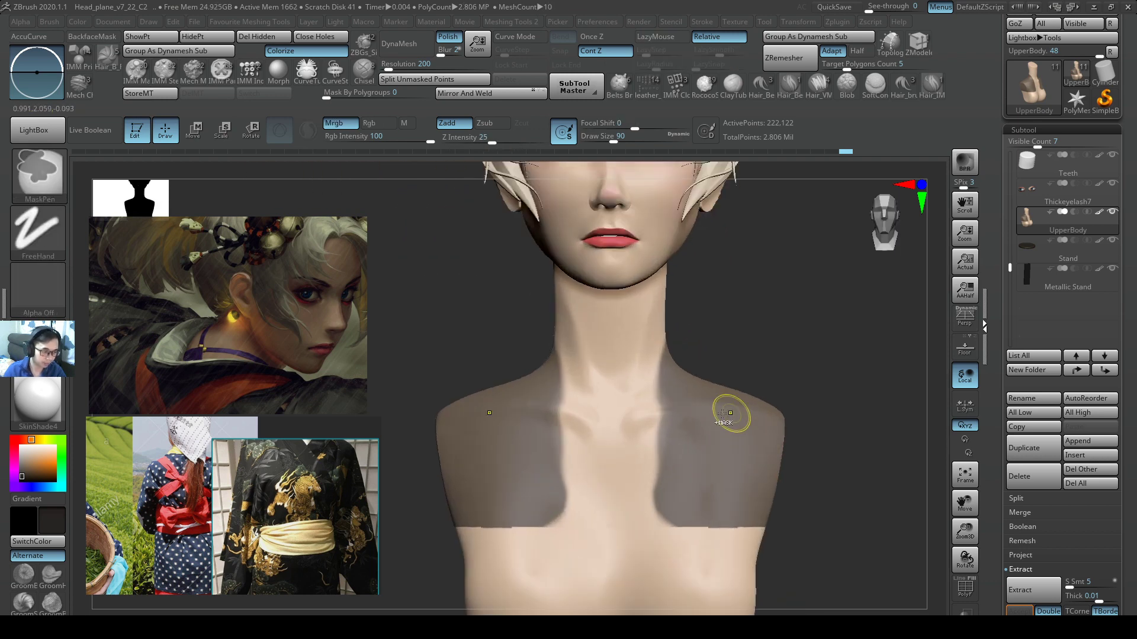
{"action": "mouse_move", "coordinate": [670, 386]}
{"action": "left_mouse_down", "text": "ctrl+alt"}
{"action": "mouse_move", "coordinate": [670, 462]}
{"action": "mouse_move", "coordinate": [671, 385]}
{"action": "mouse_move", "coordinate": [663, 408]}
{"action": "left_mouse_up", "text": "ctrl+alt"}
{"action": "key", "text": "ctrl+z"}
- Straighten the mask's inner edges with draw size 49, and square its lower edge across the chest
{"action": "key", "text": "s"}
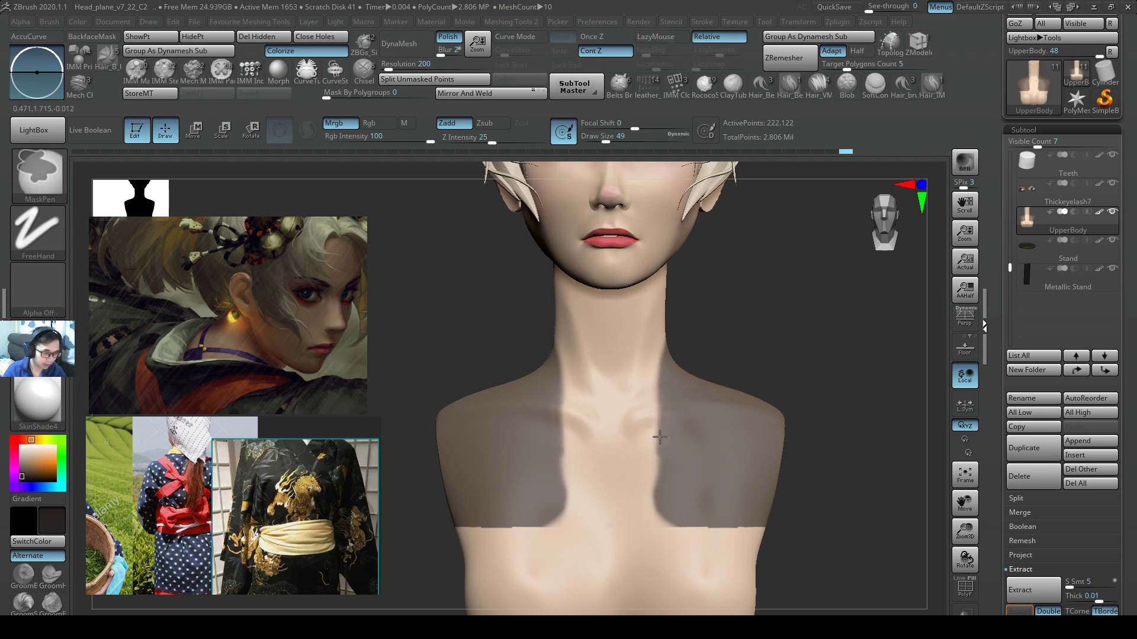
{"action": "left_click_drag", "start_coordinate": [662, 482], "coordinate": [658, 408], "text": "ctrl+alt"}
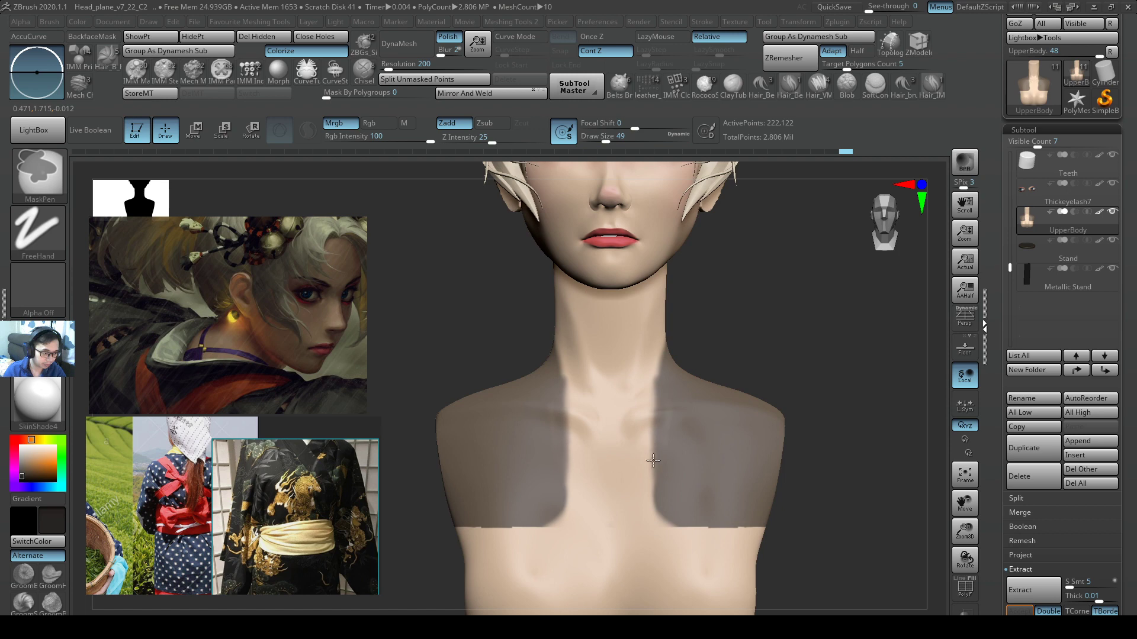
{"action": "mouse_move", "coordinate": [653, 460]}
{"action": "left_mouse_down", "text": "ctrl+alt"}
{"action": "mouse_move", "coordinate": [656, 382]}
{"action": "mouse_move", "coordinate": [662, 485]}
{"action": "mouse_move", "coordinate": [663, 445]}
{"action": "left_mouse_up", "text": "ctrl+alt"}
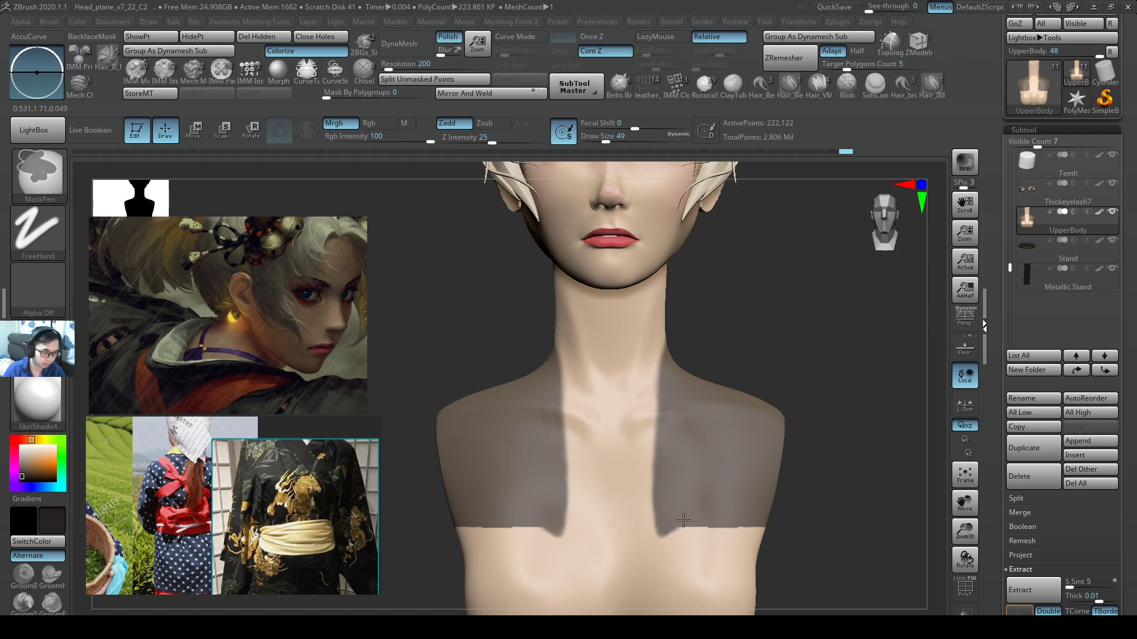
{"action": "left_click_drag", "start_coordinate": [813, 528], "coordinate": [379, 582], "text": "ctrl+alt"}
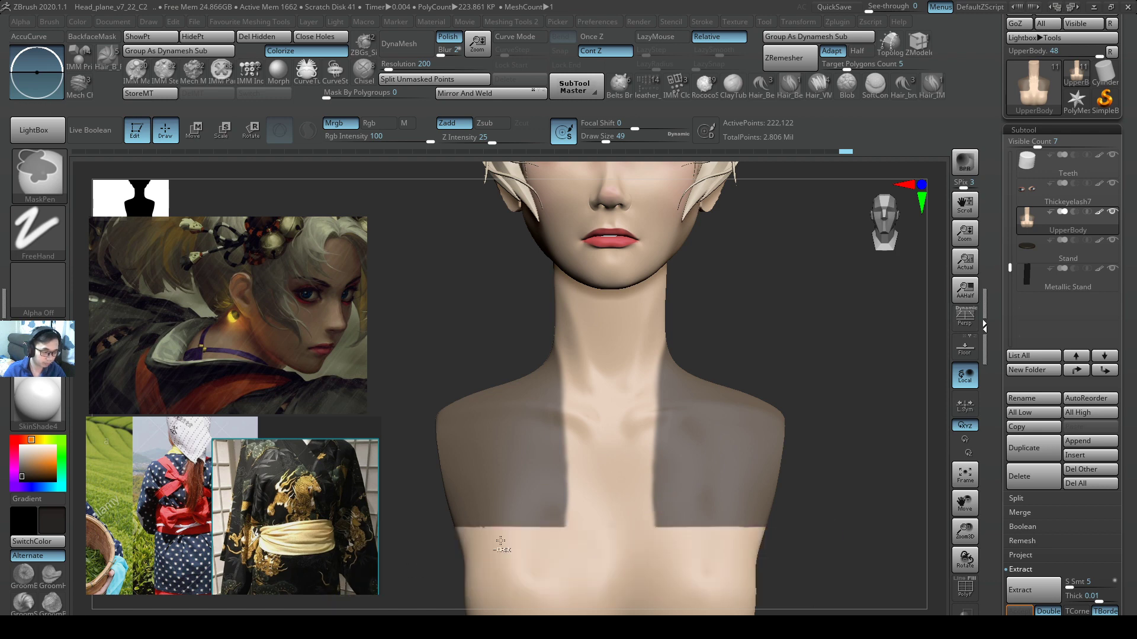
- Blur the clothing mask on the upper body, and sharpen it again to clean up its edges
{"action": "key", "text": "f"}
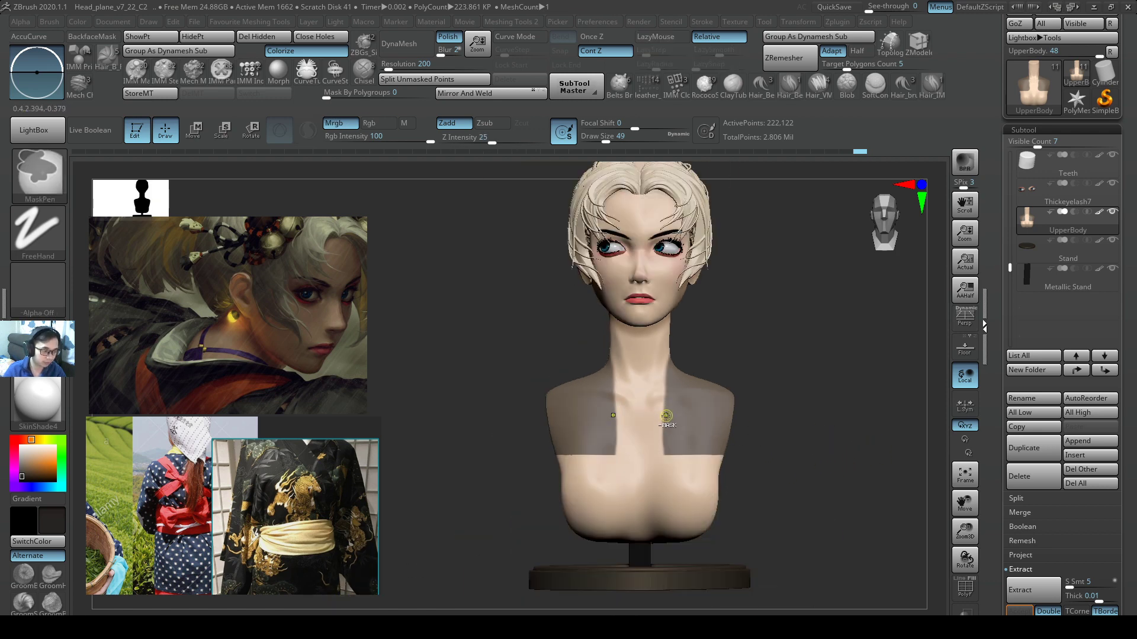
{"action": "left_click", "coordinate": [666, 415], "text": "ctrl"}
{"action": "left_click", "coordinate": [665, 414], "text": "ctrl"}
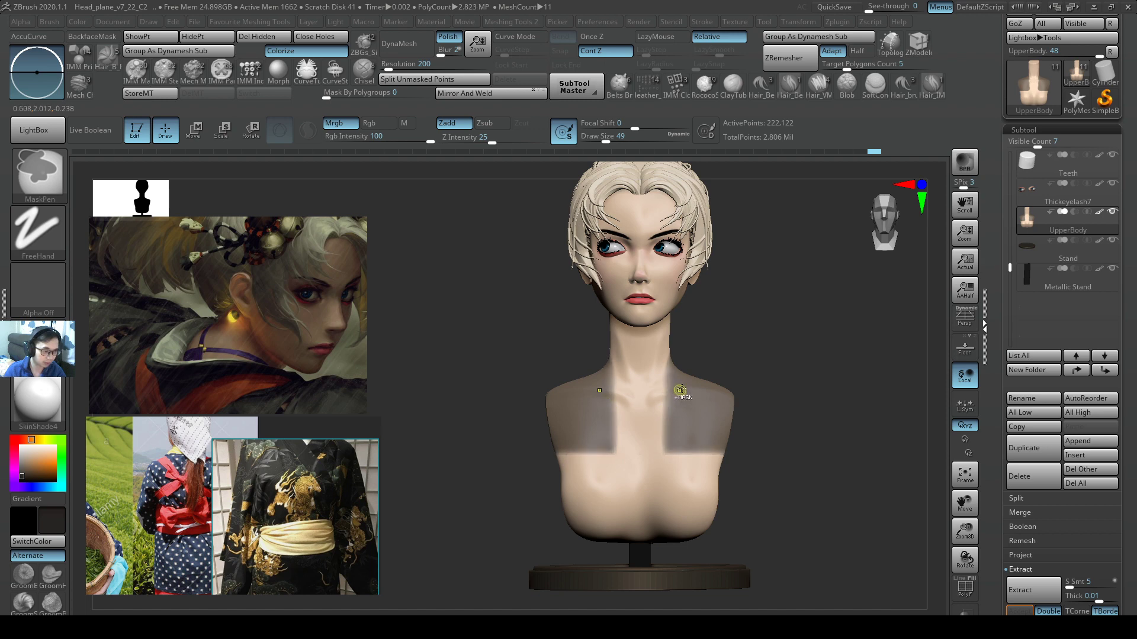
{"action": "right_click_drag", "start_coordinate": [680, 390], "coordinate": [801, 367], "text": "ctrl"}
{"action": "left_click", "coordinate": [628, 444], "text": "ctrl+alt"}
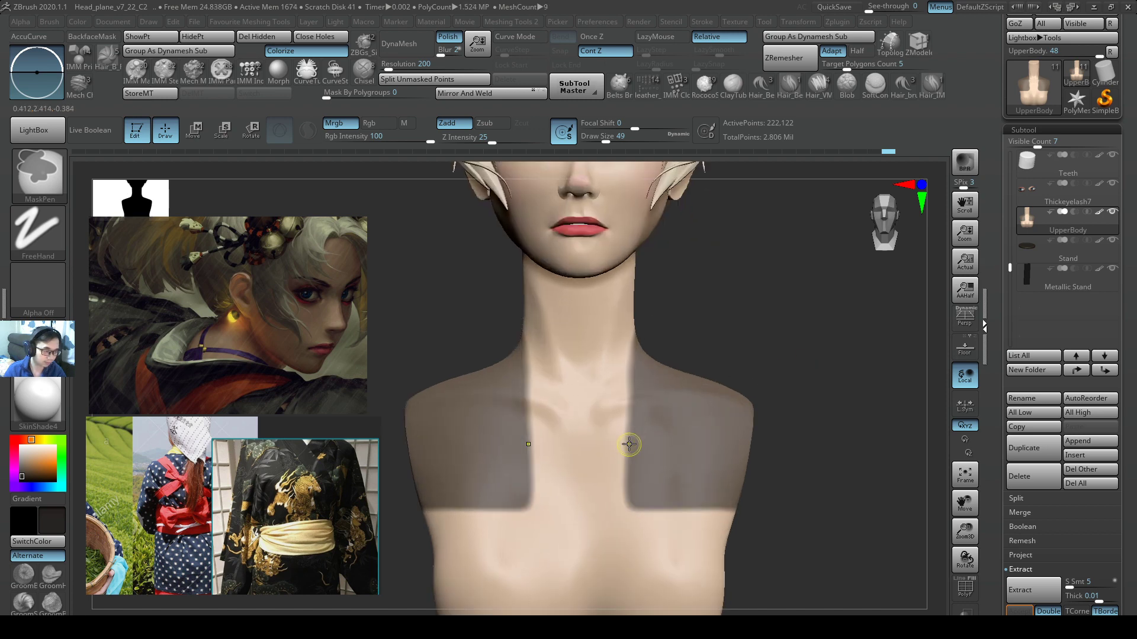
{"action": "left_click", "coordinate": [628, 444], "text": "ctrl+alt"}
{"action": "key", "text": "ctrl"}
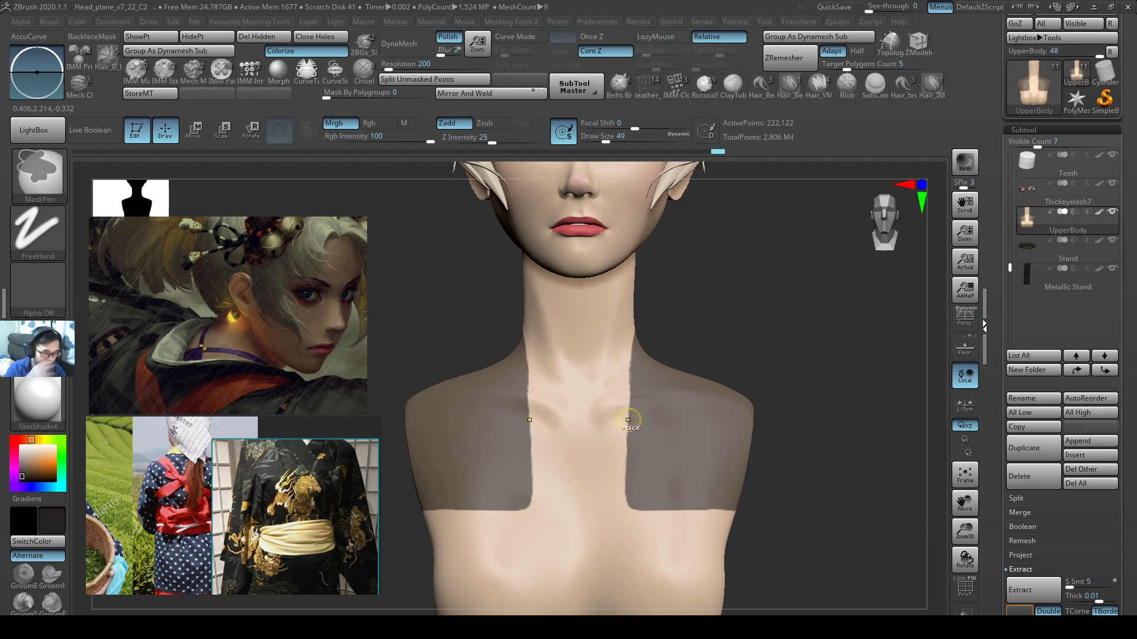
- Blur the mask once more and re-sharpen it, checking its inner edges from a three-quarter angle
{"action": "right_click_drag", "start_coordinate": [769, 347], "coordinate": [663, 406], "text": "ctrl"}
{"action": "right_click_drag", "start_coordinate": [663, 406], "coordinate": [701, 412]}
{"action": "right_click_drag", "start_coordinate": [701, 412], "coordinate": [695, 438], "text": "ctrl"}
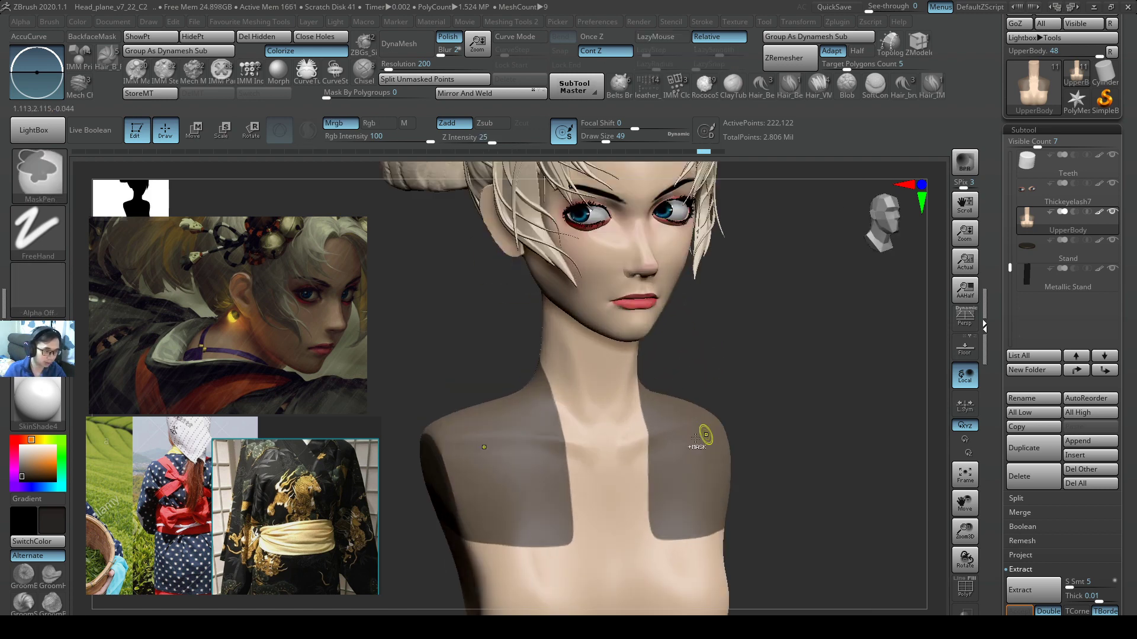
{"action": "right_click_drag", "start_coordinate": [590, 517], "coordinate": [624, 449]}
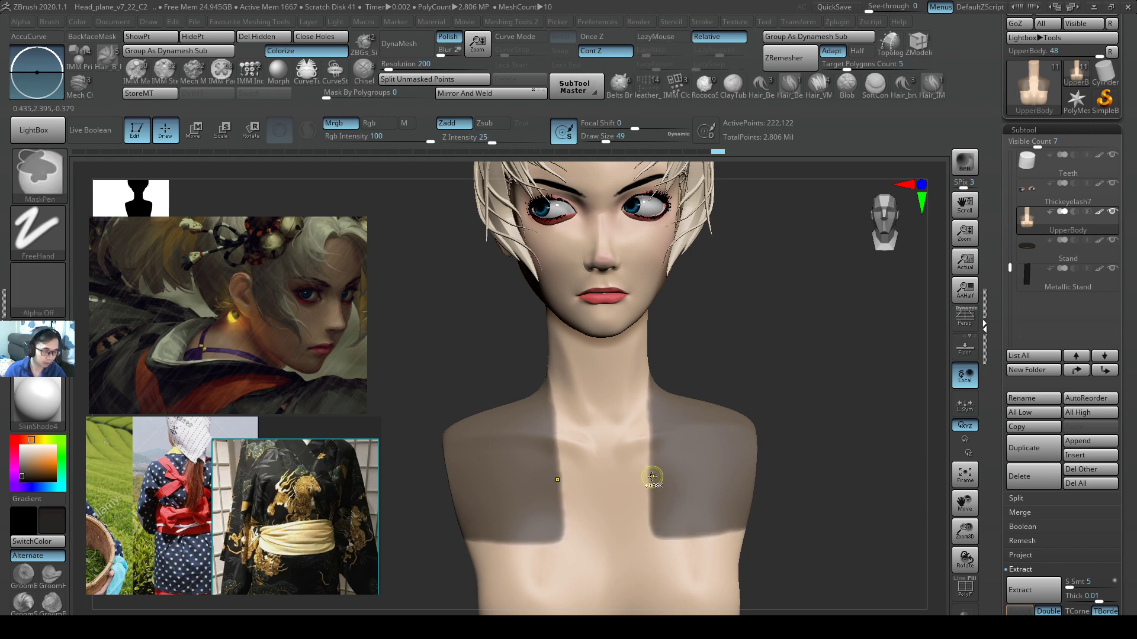
{"action": "left_click", "coordinate": [654, 475], "text": "ctrl+alt"}
{"action": "left_click", "coordinate": [655, 475], "text": "ctrl+alt"}
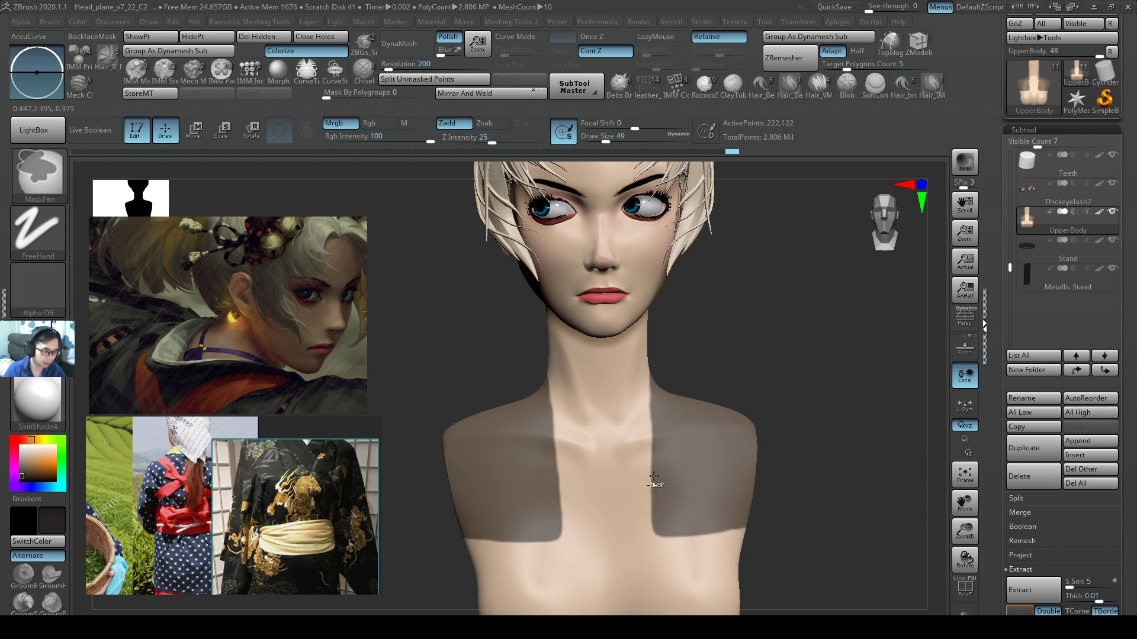
- Extract the masked shoulder and chest area as a separate garment subtool with thickness 0.02
{"action": "right_click_drag", "start_coordinate": [683, 456], "coordinate": [734, 432], "text": "ctrl"}
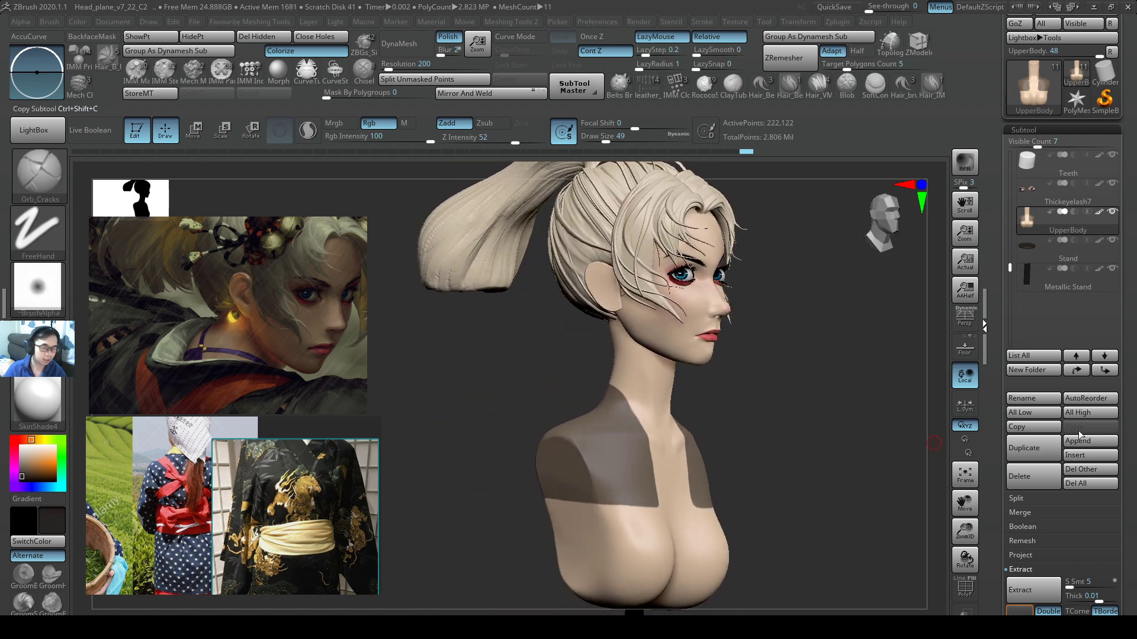
{"action": "right_click_drag", "start_coordinate": [844, 532], "coordinate": [868, 533]}
{"action": "left_click", "coordinate": [1052, 598]}
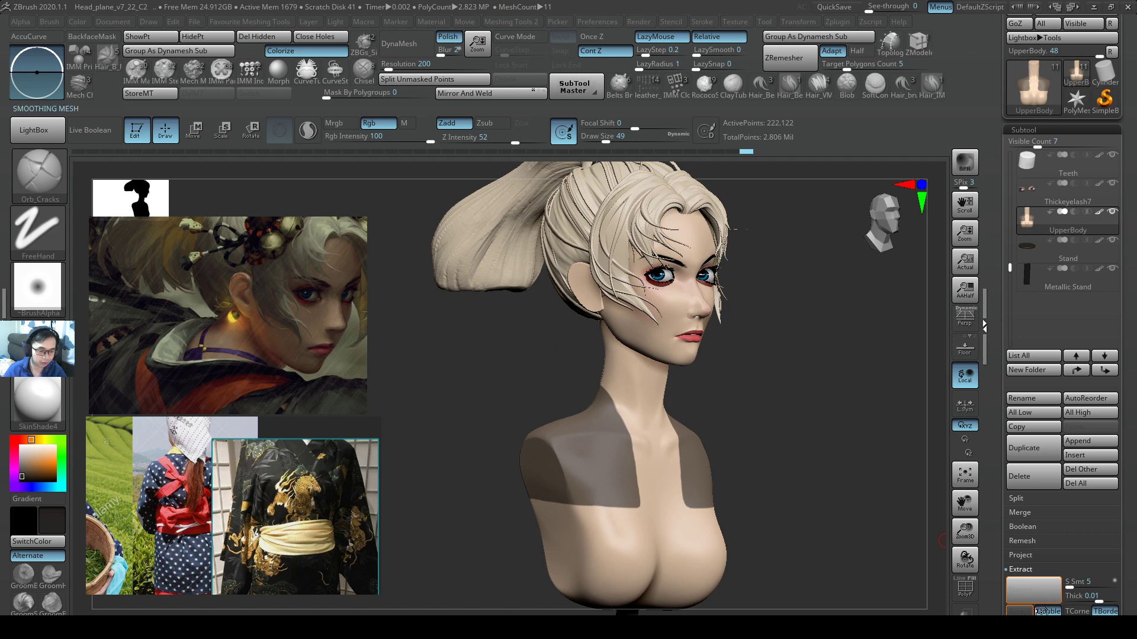
{"action": "right_click_drag", "start_coordinate": [774, 482], "coordinate": [815, 457], "text": "ctrl"}
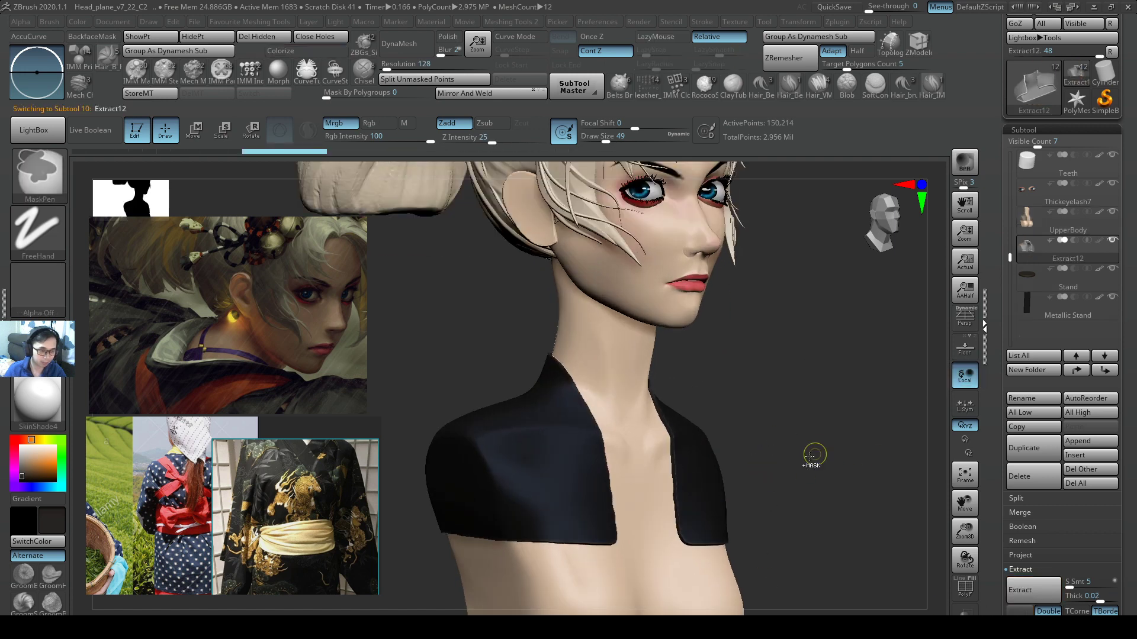
{"action": "right_click_drag", "start_coordinate": [650, 481], "coordinate": [952, 349], "text": "alt"}
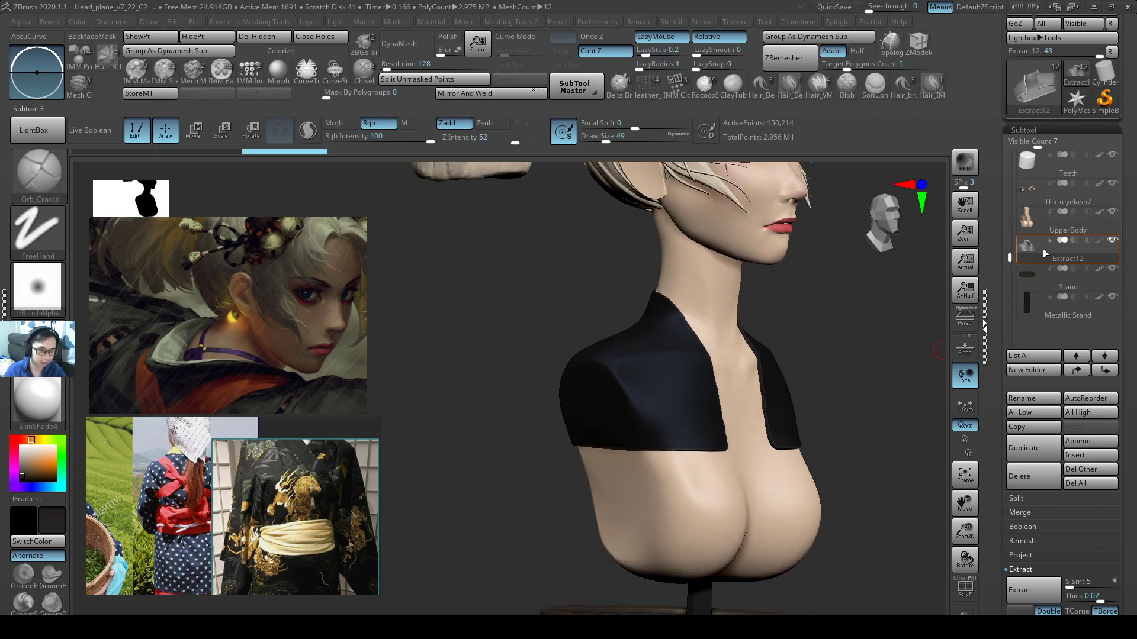
- Select the DamStandard brush at draw size 251 and try a crease down the front of the extracted garment
{"action": "key", "text": "b"}
{"action": "key", "text": "m"}
{"action": "key", "text": "v"}
{"action": "key", "text": "b"}
{"action": "key", "text": "d"}
{"action": "key", "text": "s"}
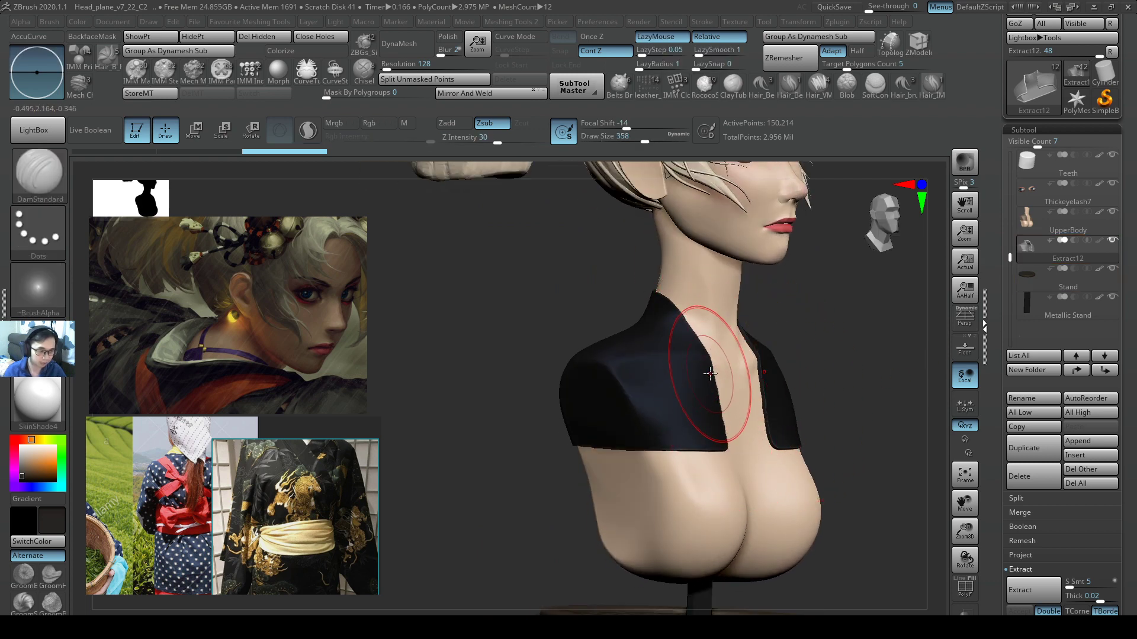
{"action": "right_click_drag", "start_coordinate": [719, 398], "coordinate": [668, 427], "text": "alt"}
{"action": "key", "text": "s"}
{"action": "left_click_drag", "start_coordinate": [668, 427], "coordinate": [658, 427]}
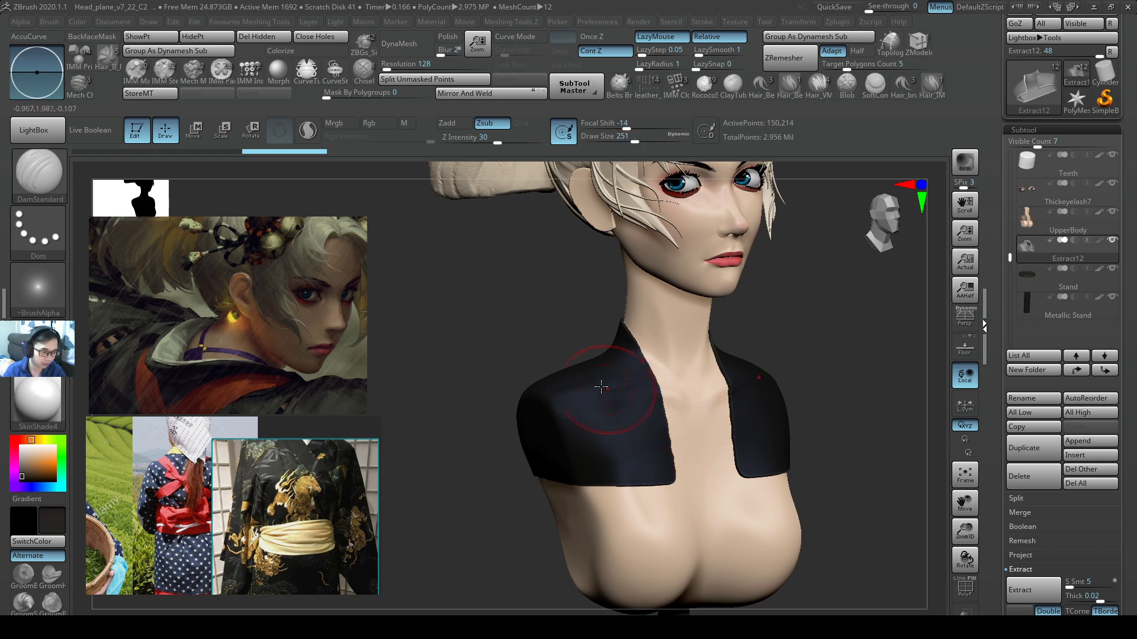
{"action": "left_click_drag", "start_coordinate": [612, 382], "coordinate": [644, 447]}
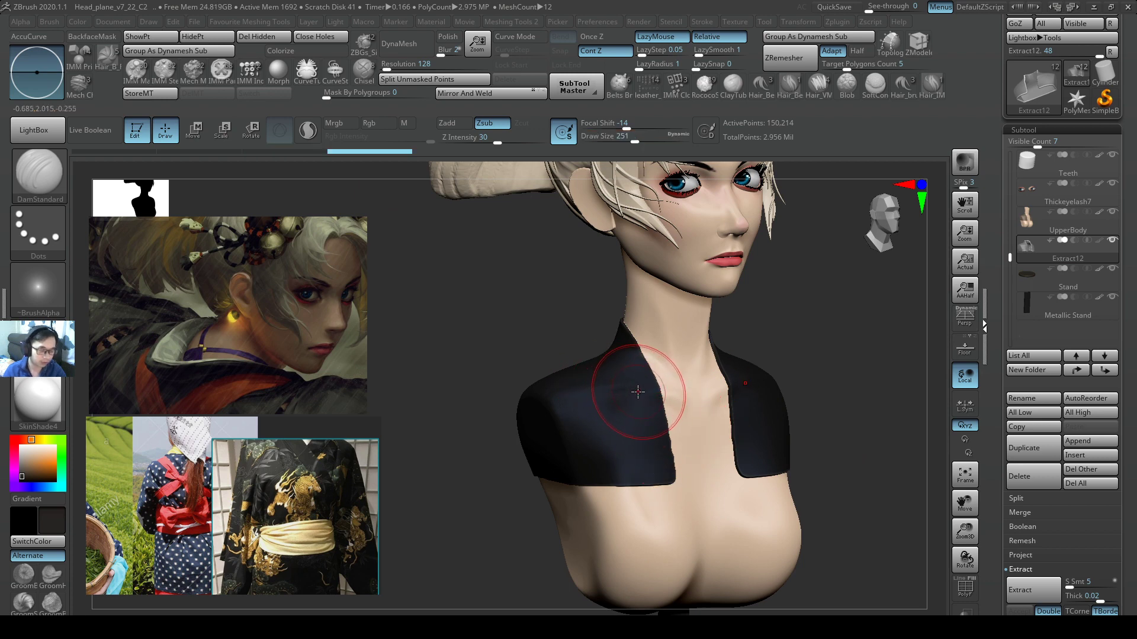
{"action": "key", "text": "s"}
{"action": "left_click_drag", "start_coordinate": [633, 389], "coordinate": [637, 388]}
- Clear the mask on the extracted garment and fill the whole piece with the current colour
{"action": "left_click_drag", "start_coordinate": [504, 299], "coordinate": [536, 338], "text": "ctrl"}
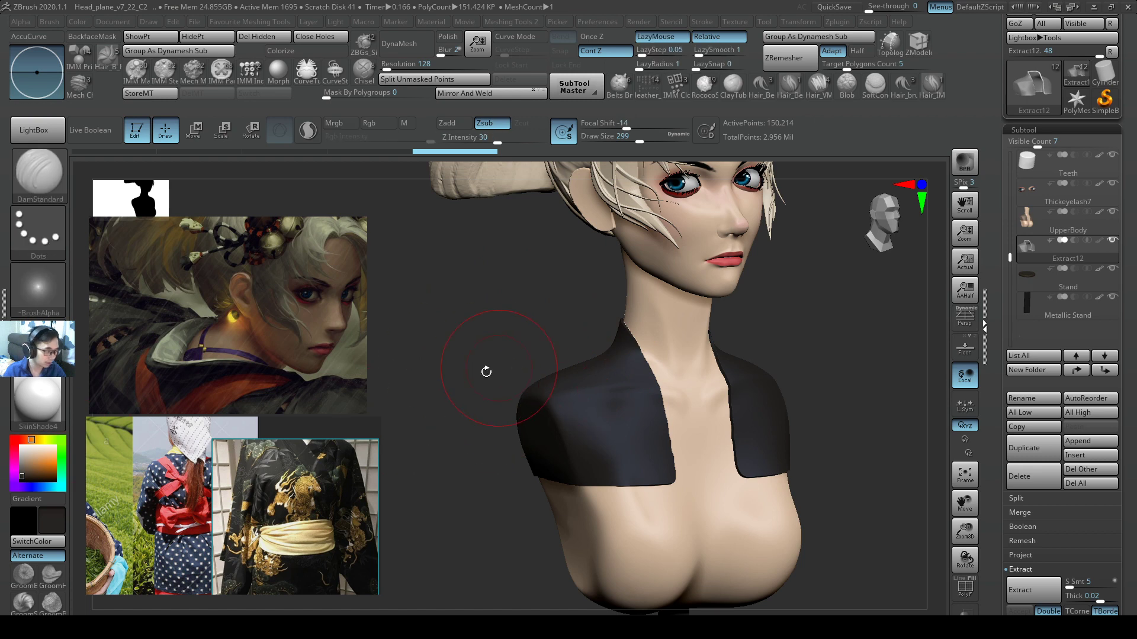
{"action": "key", "text": "1"}
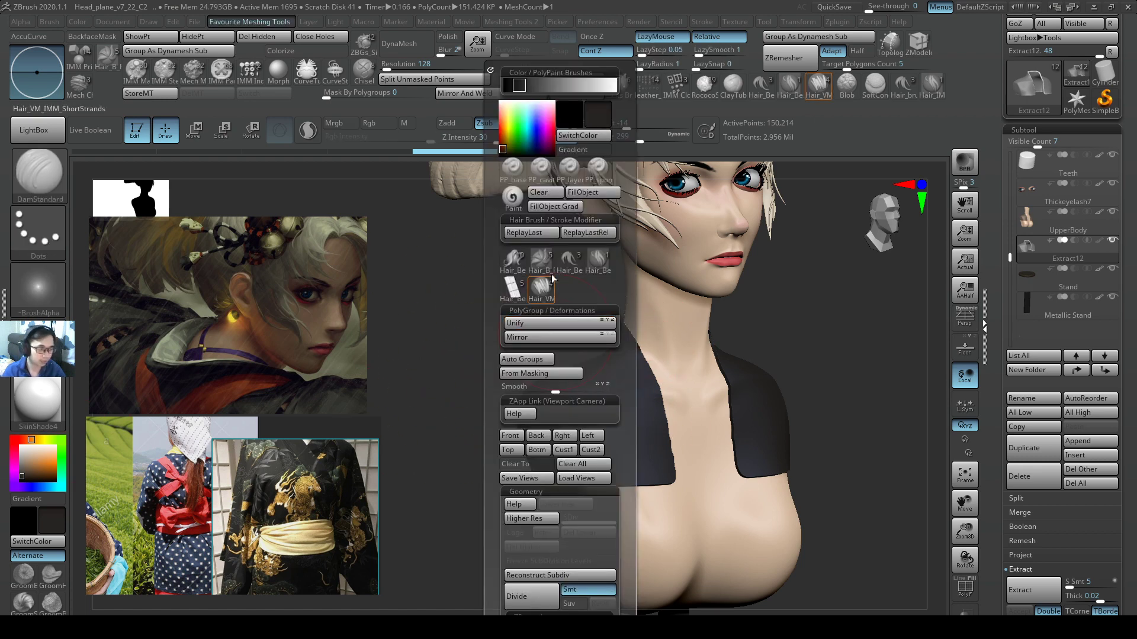
{"action": "left_click", "coordinate": [592, 192]}
- Set the draw size to 217 and carve the collar crease down the garment's front from neck to lower edge, redoing the first stroke
{"action": "key", "text": "s"}
{"action": "left_click_drag", "start_coordinate": [624, 374], "coordinate": [616, 374]}
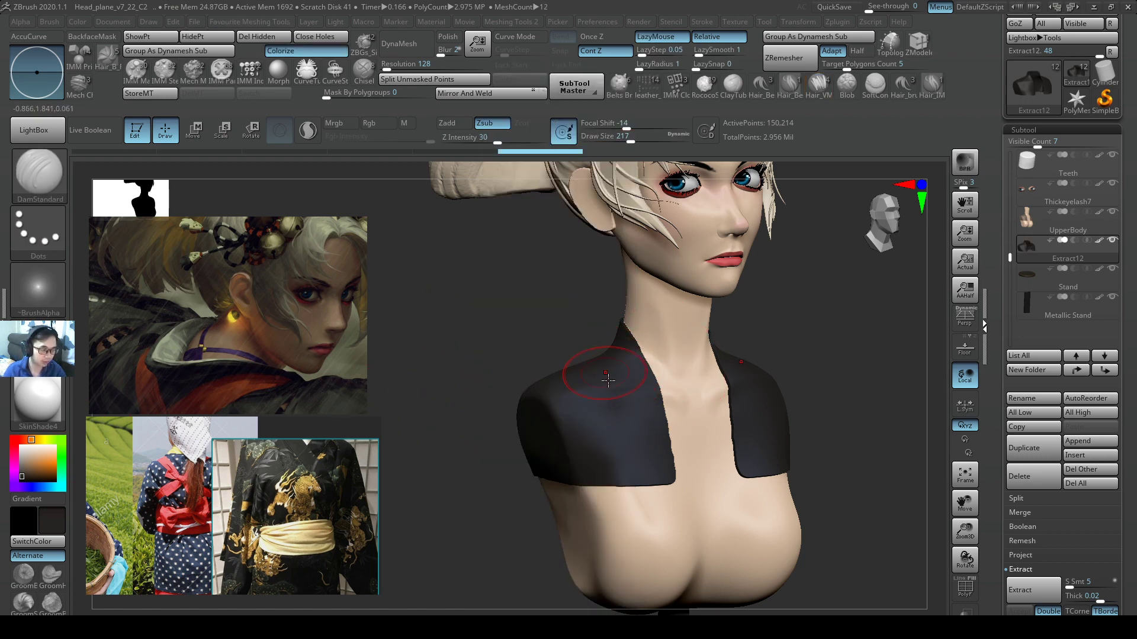
{"action": "left_click_drag", "start_coordinate": [637, 416], "coordinate": [658, 456]}
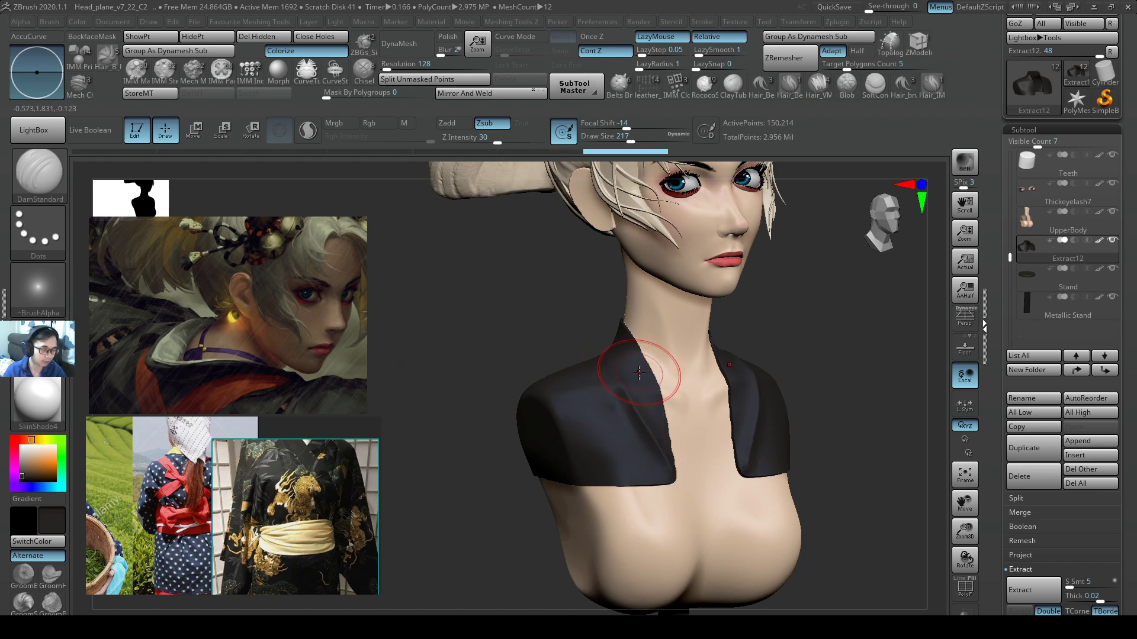
{"action": "key", "text": "ctrl+z"}
{"action": "left_click_drag", "start_coordinate": [622, 329], "coordinate": [665, 495]}
{"action": "right_click_drag", "start_coordinate": [727, 434], "coordinate": [705, 447]}
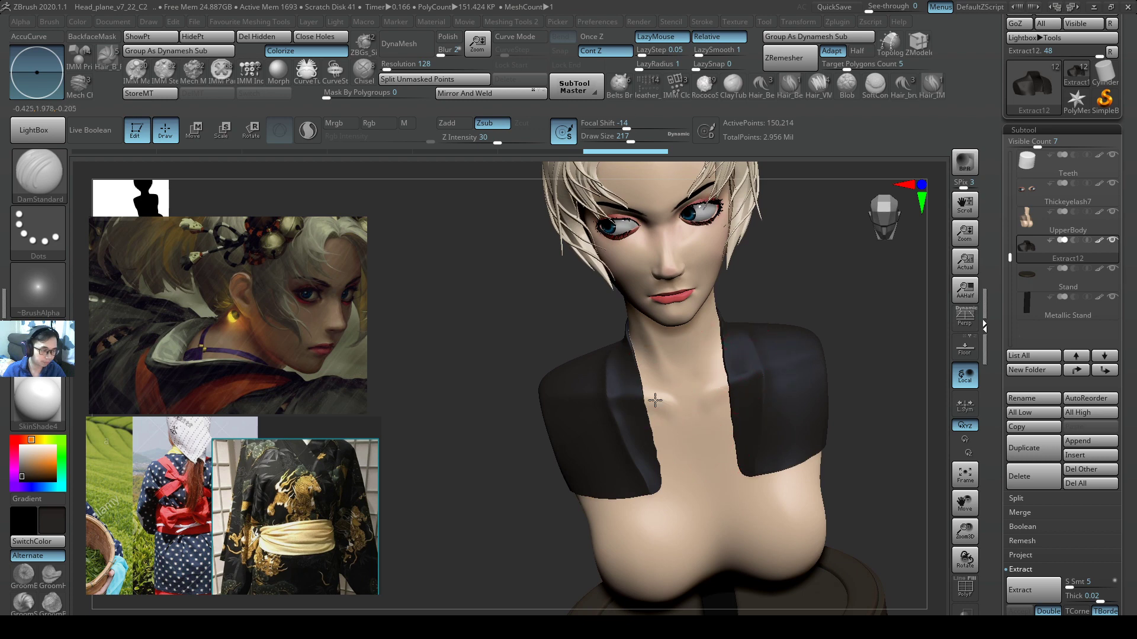
- Try to continue the collar crease over the top of the shoulder beside the neck, and undo the stroke
{"action": "right_click_drag", "start_coordinate": [659, 395], "coordinate": [699, 421]}
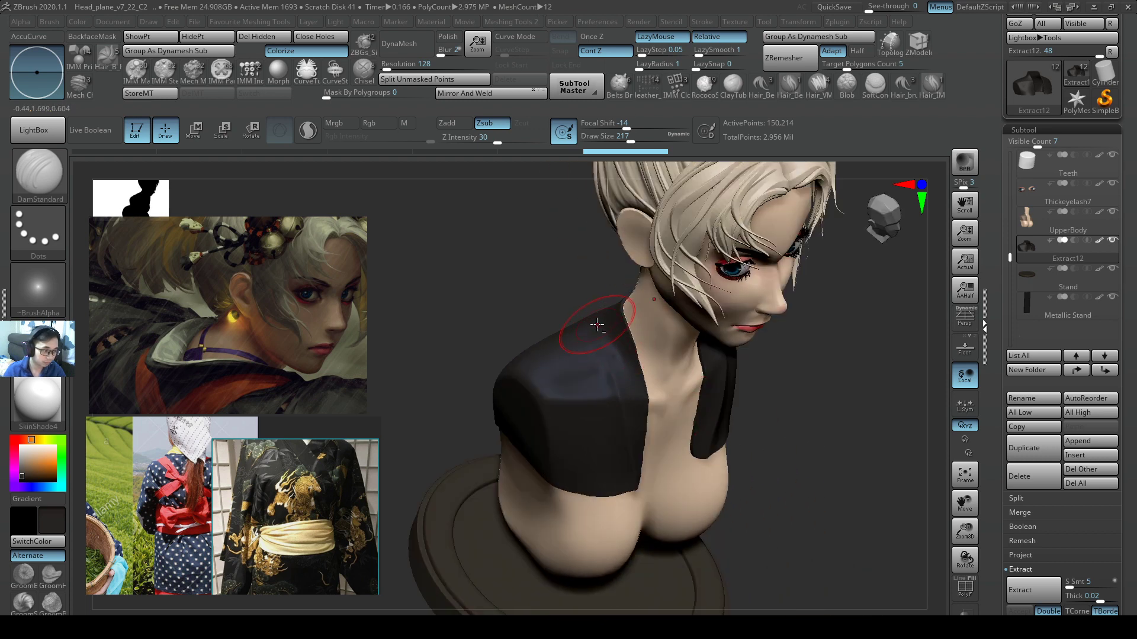
{"action": "left_click_drag", "start_coordinate": [597, 324], "coordinate": [622, 337]}
{"action": "mouse_move", "coordinate": [621, 337]}
{"action": "right_mouse_down", "text": "alt"}
{"action": "mouse_move", "coordinate": [705, 436]}
{"action": "mouse_move", "coordinate": [698, 398]}
{"action": "right_mouse_up", "text": "alt"}
{"action": "key", "text": "ctrl+z"}
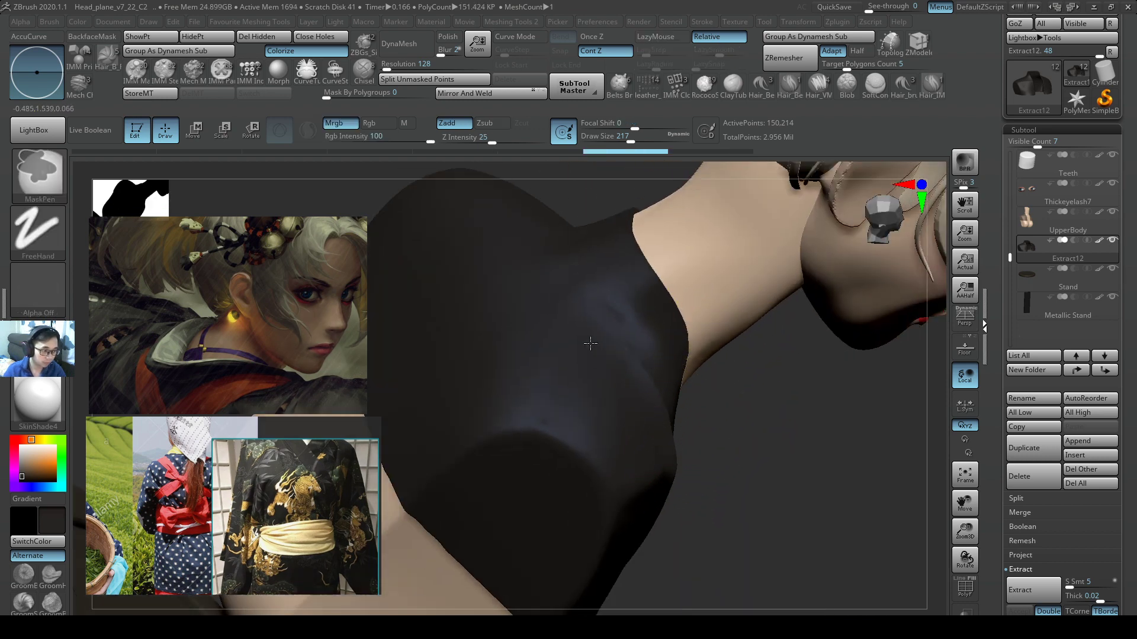
- Carve the collar crease around the back of the neck with the DamStandard brush
{"action": "key", "text": "b"}
{"action": "key", "text": "d"}
{"action": "key", "text": "s"}
{"action": "mouse_move", "coordinate": [590, 343]}
{"action": "right_mouse_down"}
{"action": "mouse_move", "coordinate": [728, 376]}
{"action": "mouse_move", "coordinate": [734, 332]}
{"action": "mouse_move", "coordinate": [765, 483]}
{"action": "mouse_move", "coordinate": [761, 381]}
{"action": "mouse_move", "coordinate": [692, 470]}
{"action": "mouse_move", "coordinate": [783, 337]}
{"action": "right_mouse_up"}
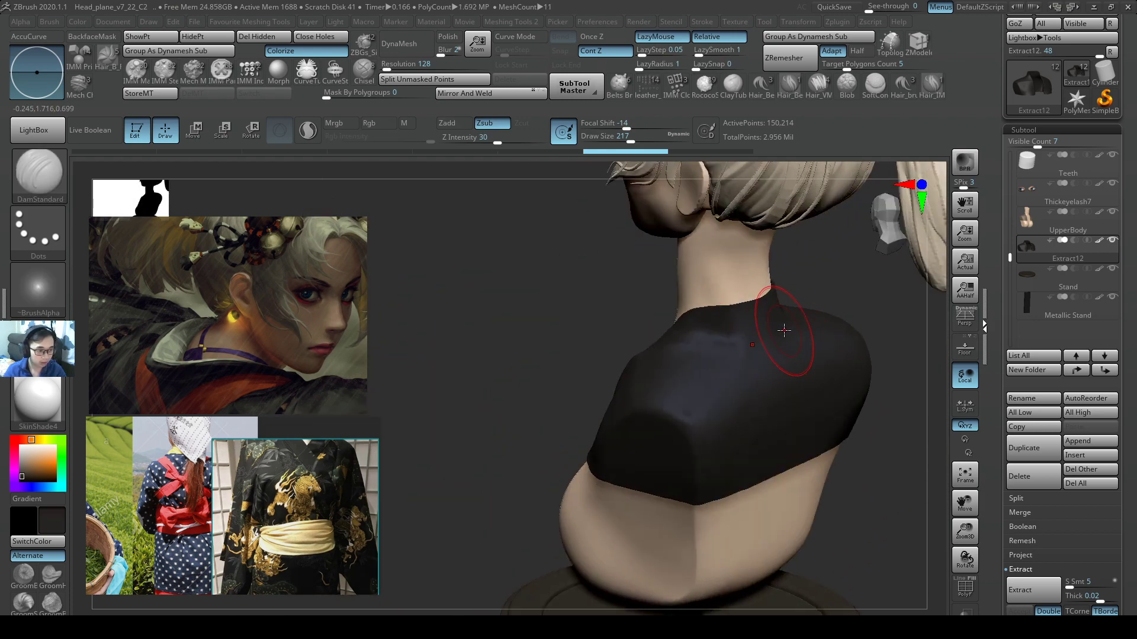
{"action": "left_click_drag", "start_coordinate": [784, 329], "coordinate": [758, 333]}
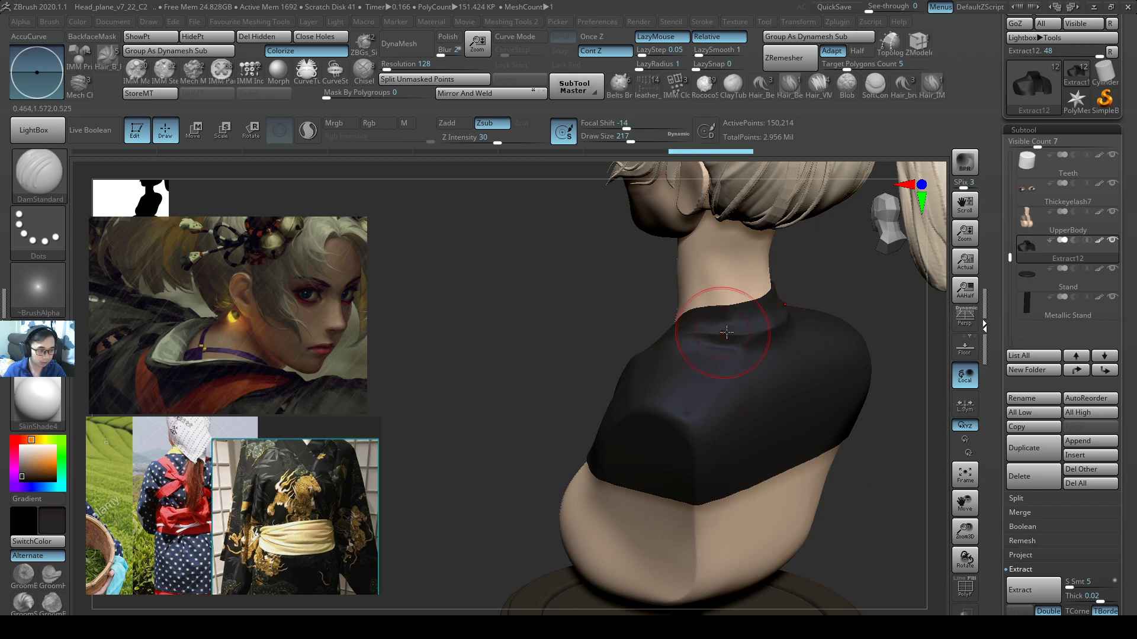
{"action": "right_click_drag", "start_coordinate": [686, 336], "coordinate": [700, 335]}
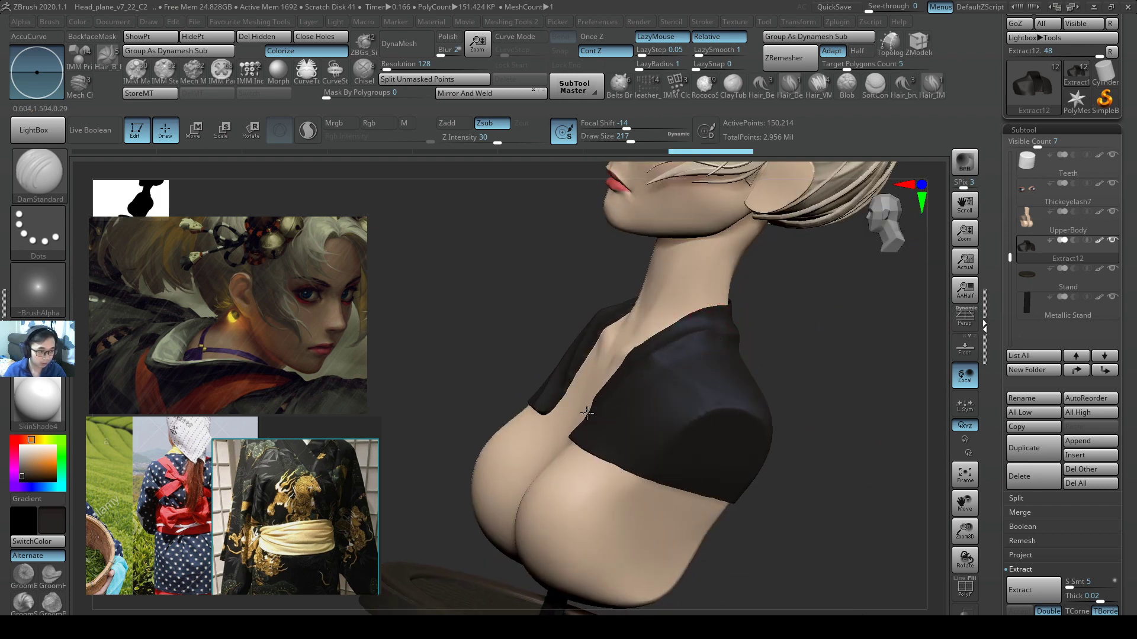
{"action": "mouse_move", "coordinate": [669, 379]}
{"action": "right_mouse_down"}
{"action": "mouse_move", "coordinate": [686, 408]}
{"action": "mouse_move", "coordinate": [749, 406]}
{"action": "mouse_move", "coordinate": [730, 376]}
{"action": "mouse_move", "coordinate": [676, 414]}
{"action": "mouse_move", "coordinate": [762, 337]}
{"action": "mouse_move", "coordinate": [734, 360]}
{"action": "mouse_move", "coordinate": [723, 354]}
{"action": "right_mouse_up"}
- Switch to the Orb_Cracks brush with draw size 49 and set its lazy radius to 76
{"action": "key", "text": "4"}
{"action": "key", "text": "s"}
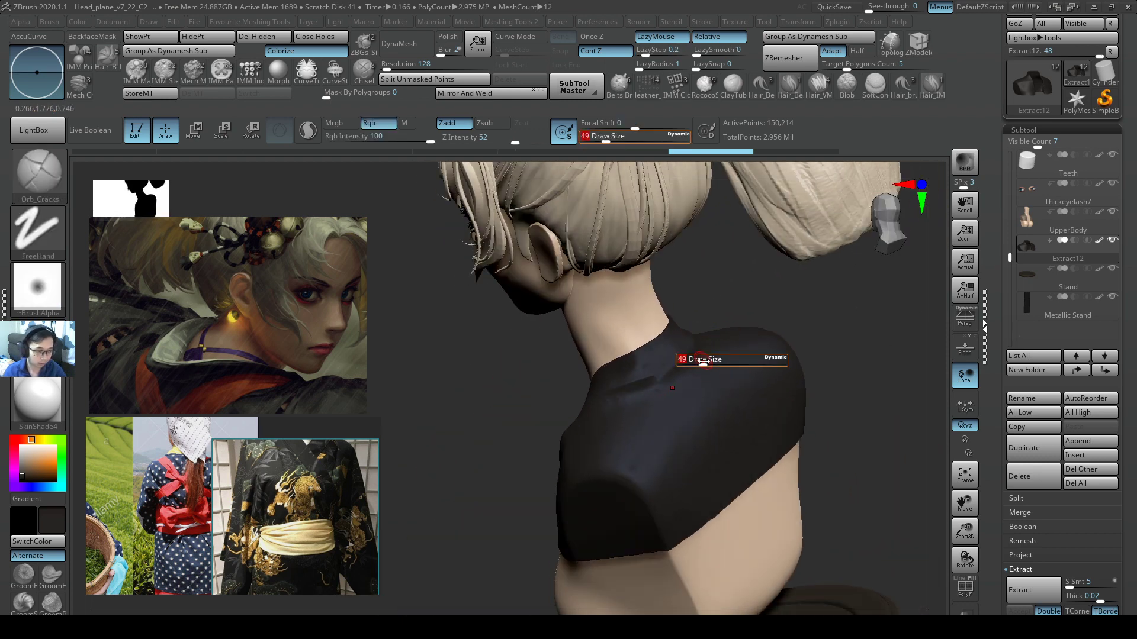
{"action": "left_click", "coordinate": [702, 362]}
{"action": "left_click", "coordinate": [653, 66]}
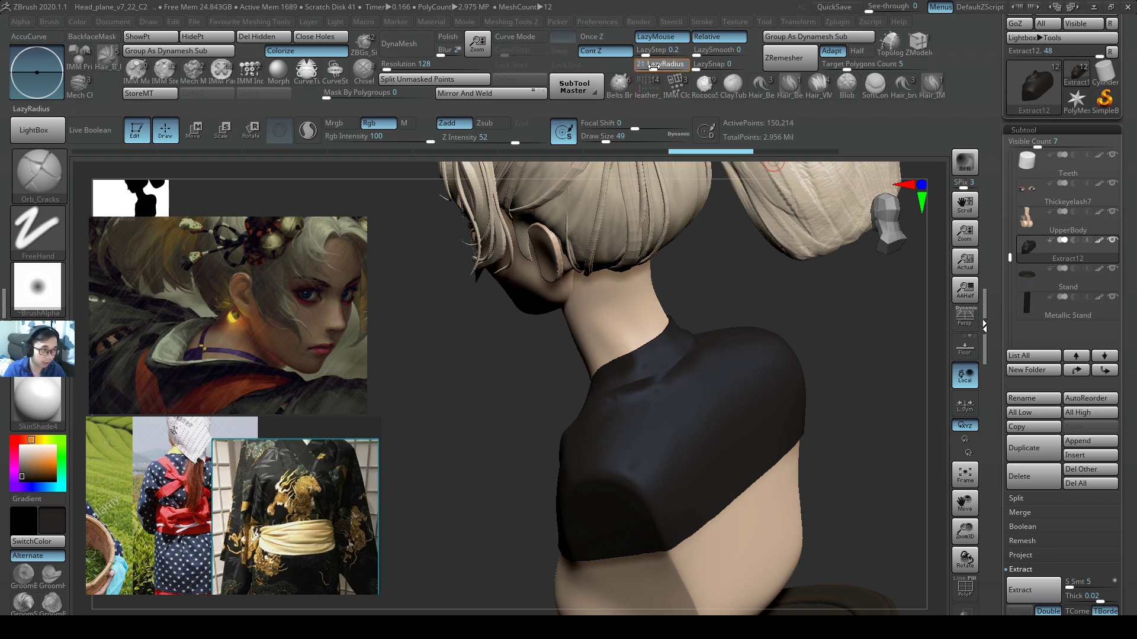
{"action": "left_click_drag", "start_coordinate": [669, 66], "coordinate": [655, 69]}
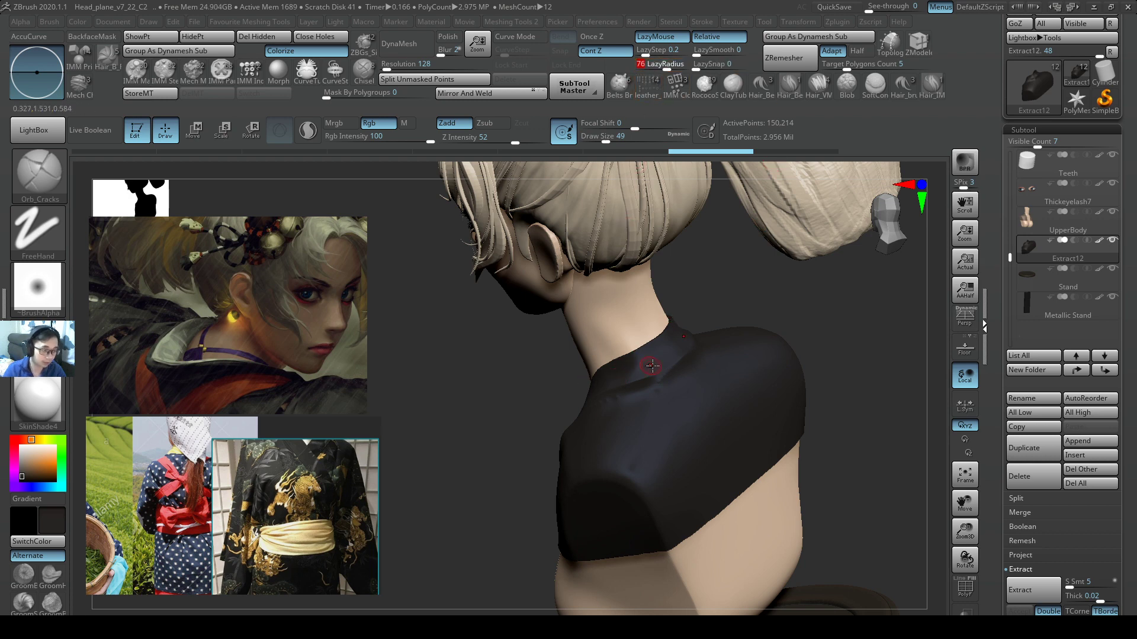
- Try to cut a sharp collar seam from the back of the neck over the shoulder to the chest, and undo the strokes
{"action": "right_click_drag", "start_coordinate": [652, 366], "coordinate": [679, 365]}
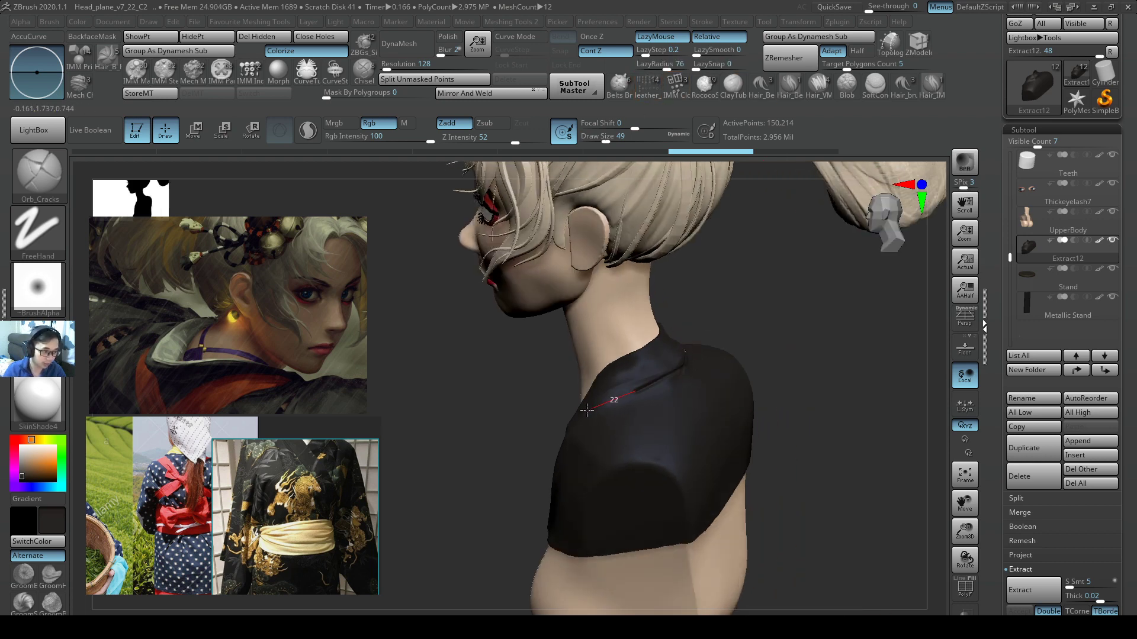
{"action": "right_click_drag", "start_coordinate": [555, 425], "coordinate": [651, 377]}
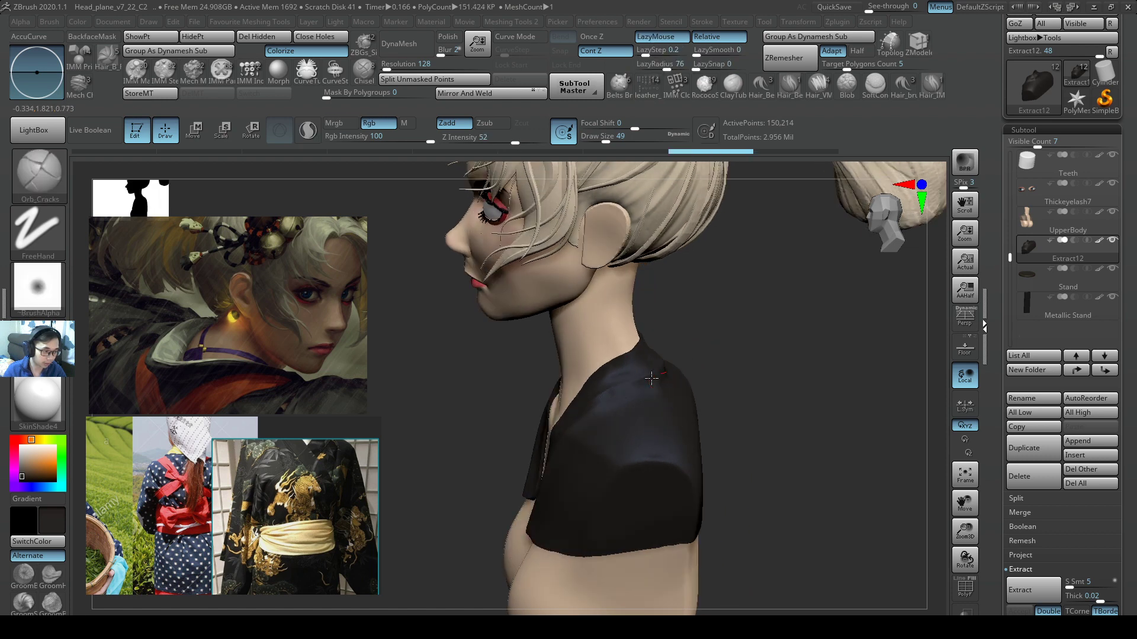
{"action": "right_click_drag", "start_coordinate": [551, 425], "coordinate": [569, 418]}
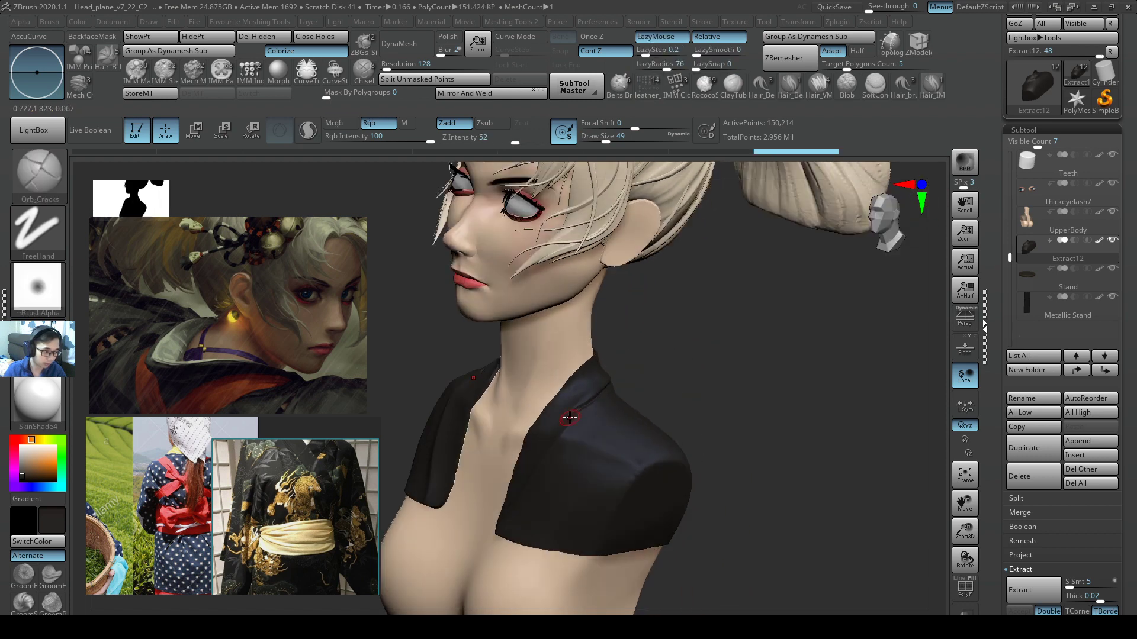
{"action": "left_click_drag", "start_coordinate": [540, 457], "coordinate": [536, 462]}
{"action": "key", "text": "ctrl+z"}
{"action": "key", "text": "ctrl+z"}
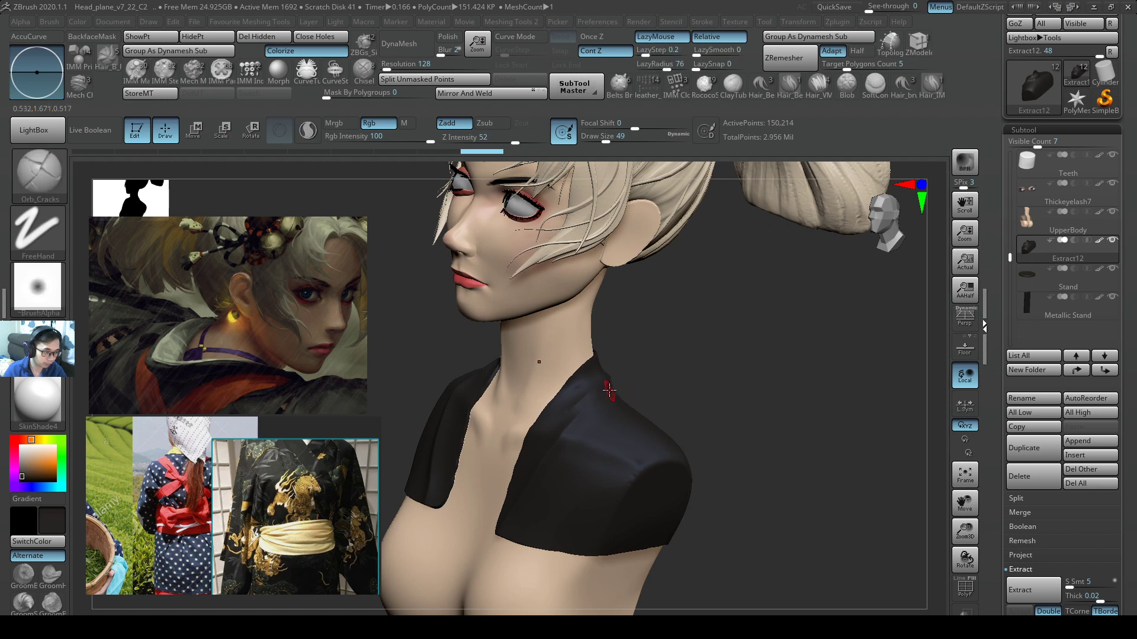
- Try to cut the collar seam from the side of the neck down to the garment's lower front edge, and undo it
{"action": "left_click_drag", "start_coordinate": [612, 379], "coordinate": [586, 410]}
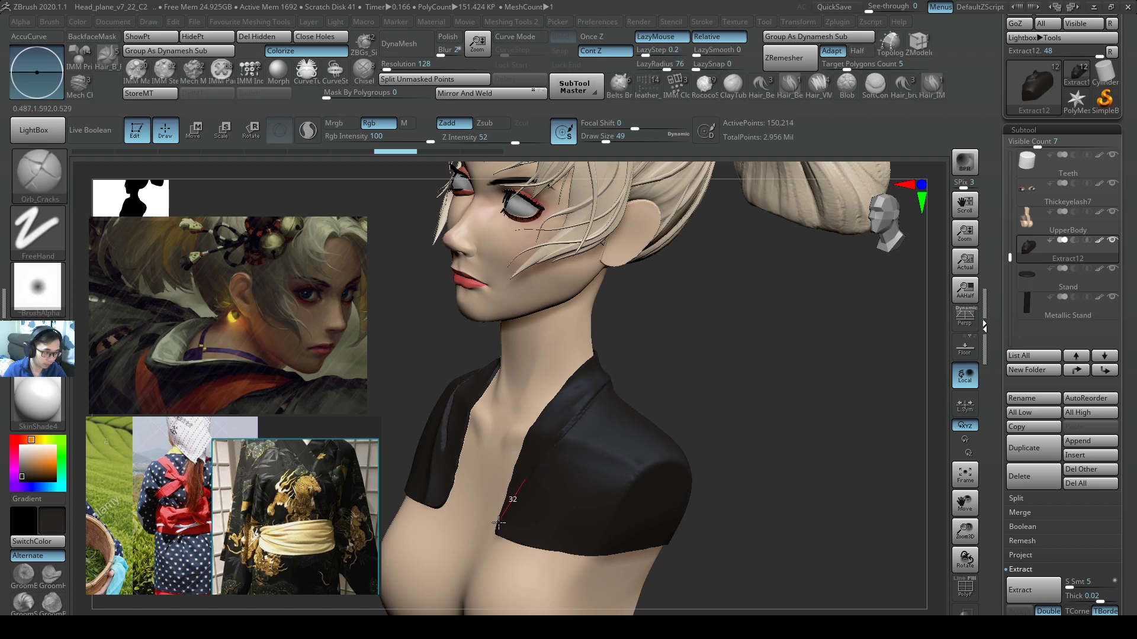
{"action": "left_click_drag", "start_coordinate": [498, 523], "coordinate": [474, 552]}
{"action": "mouse_move", "coordinate": [575, 464]}
{"action": "right_mouse_down"}
{"action": "mouse_move", "coordinate": [600, 458]}
{"action": "mouse_move", "coordinate": [602, 440]}
{"action": "mouse_move", "coordinate": [565, 428]}
{"action": "right_mouse_up"}
{"action": "key", "text": "ctrl+z"}
- Cut the collar seam over the shoulder and around the back of the neck, and set the draw size to 77
{"action": "right_click_drag", "start_coordinate": [624, 377], "coordinate": [603, 365]}
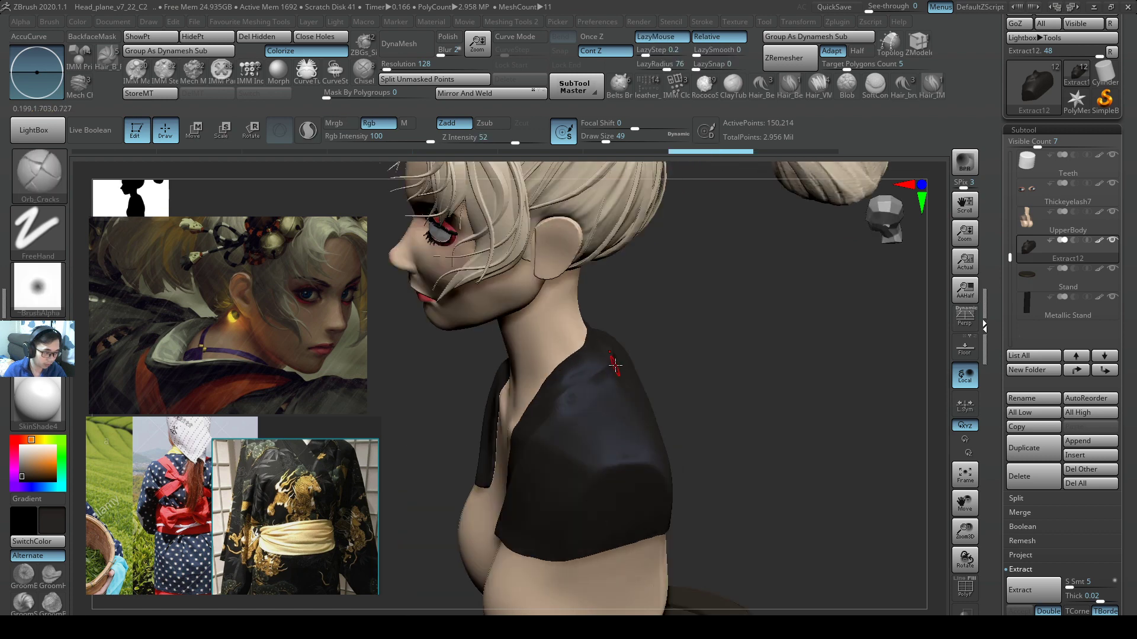
{"action": "right_click_drag", "start_coordinate": [540, 447], "coordinate": [514, 434]}
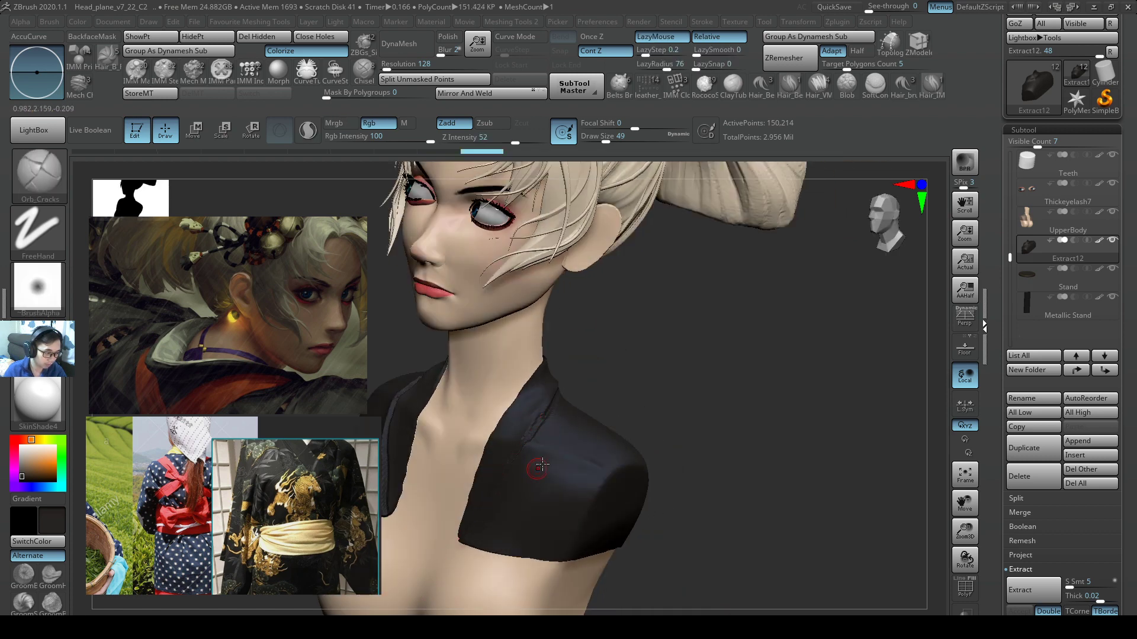
{"action": "mouse_move", "coordinate": [596, 433]}
{"action": "right_mouse_down"}
{"action": "mouse_move", "coordinate": [613, 418]}
{"action": "mouse_move", "coordinate": [753, 412]}
{"action": "mouse_move", "coordinate": [766, 353]}
{"action": "mouse_move", "coordinate": [801, 324]}
{"action": "right_mouse_up"}
{"action": "key", "text": "s"}
{"action": "key", "text": "shift"}
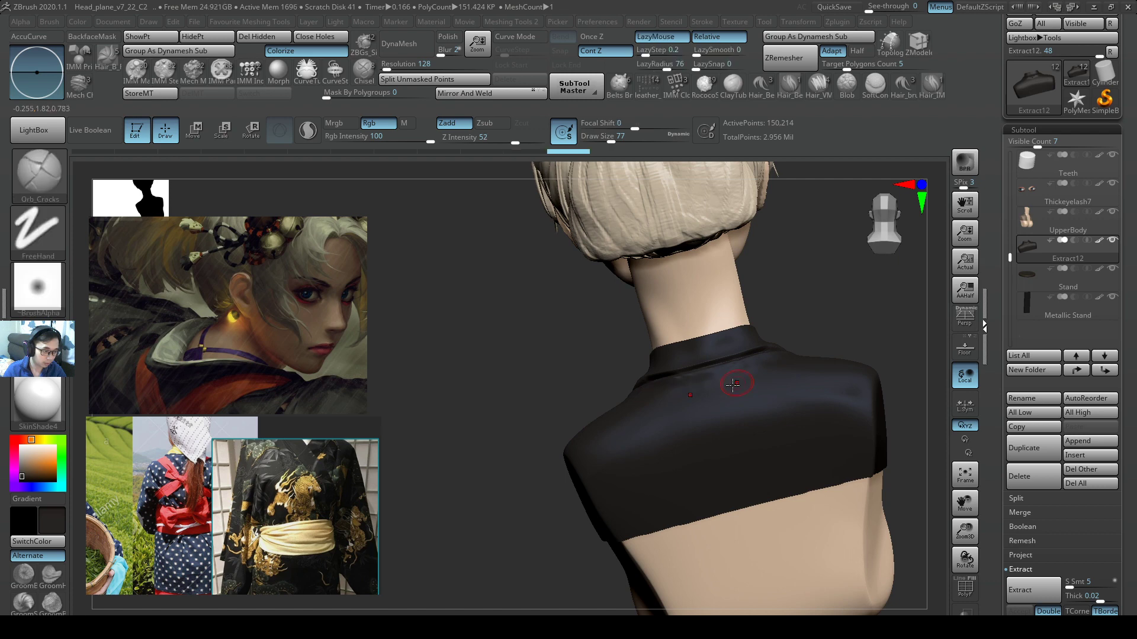
- Switch to the DamStandard brush with draw size 268 and try a fold stroke on the front of the shoulder, undoing it
{"action": "mouse_move", "coordinate": [739, 399]}
{"action": "right_mouse_down"}
{"action": "mouse_move", "coordinate": [690, 398]}
{"action": "mouse_move", "coordinate": [738, 393]}
{"action": "mouse_move", "coordinate": [702, 436]}
{"action": "mouse_move", "coordinate": [717, 420]}
{"action": "right_mouse_up"}
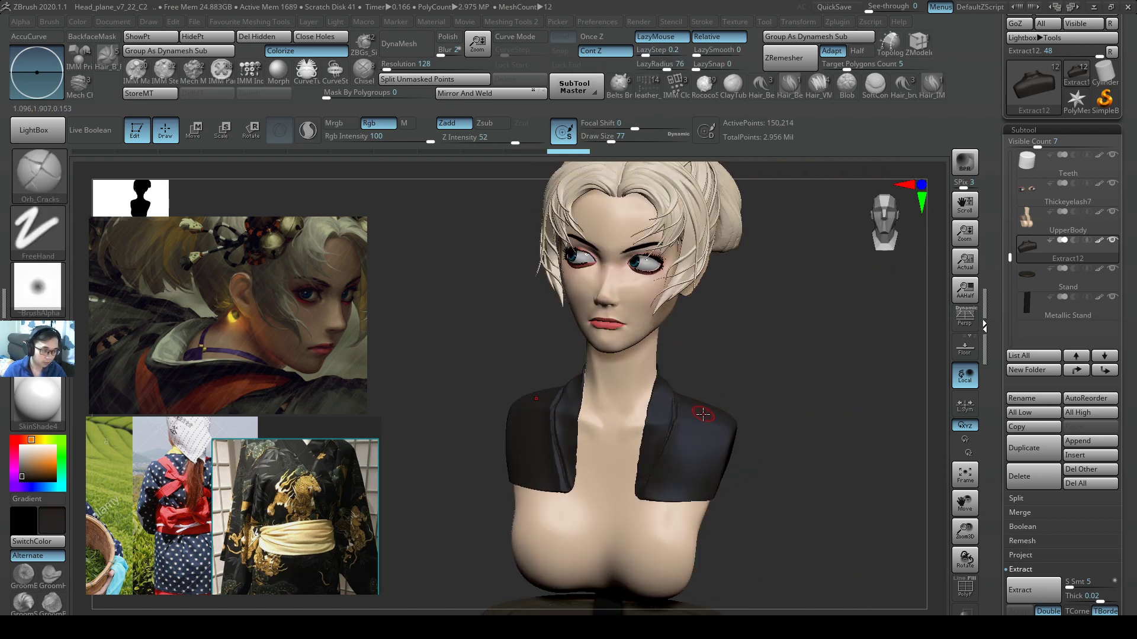
{"action": "key", "text": "b"}
{"action": "key", "text": "d"}
{"action": "key", "text": "s"}
{"action": "key", "text": "s"}
{"action": "left_click_drag", "start_coordinate": [697, 441], "coordinate": [691, 454]}
{"action": "key", "text": "ctrl+z"}
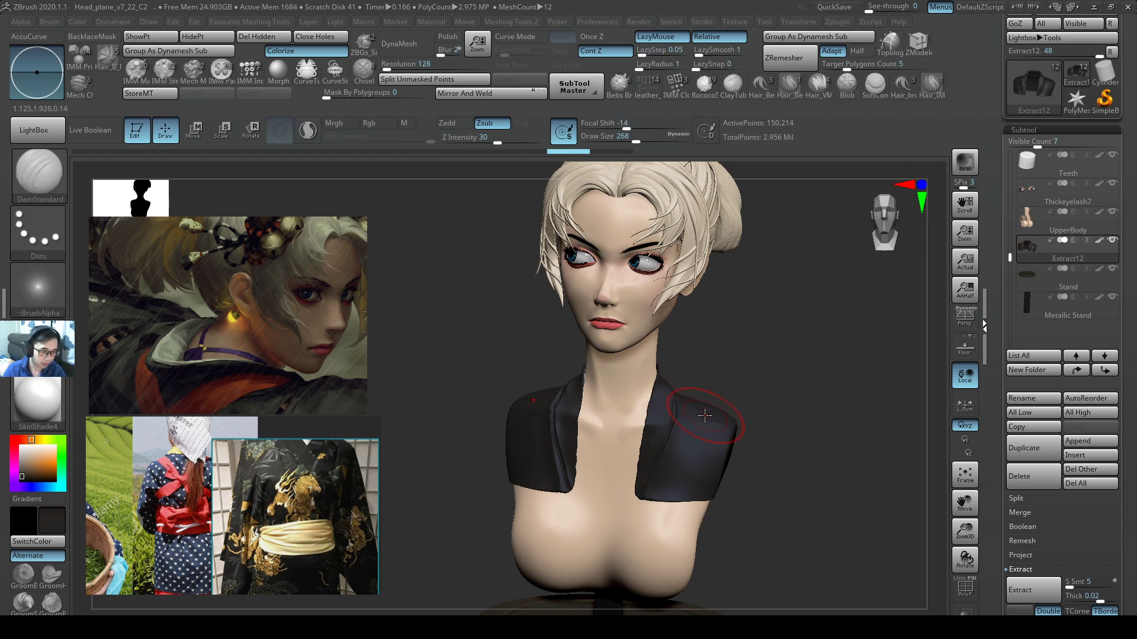
- Carve fabric folds down the front panels and across the upper back of the garment, undoing the strokes that do not fit
{"action": "left_click_drag", "start_coordinate": [706, 417], "coordinate": [702, 432]}
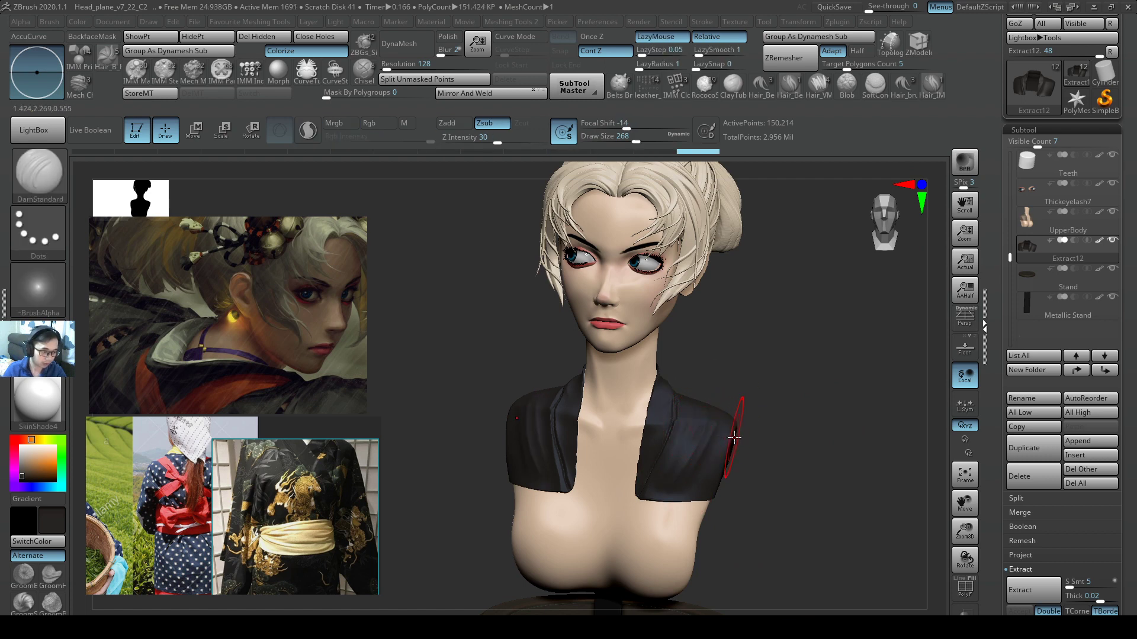
{"action": "right_click_drag", "start_coordinate": [740, 432], "coordinate": [687, 425]}
{"action": "key", "text": "ctrl+z"}
{"action": "key", "text": "ctrl+z"}
{"action": "right_click_drag", "start_coordinate": [760, 373], "coordinate": [734, 419]}
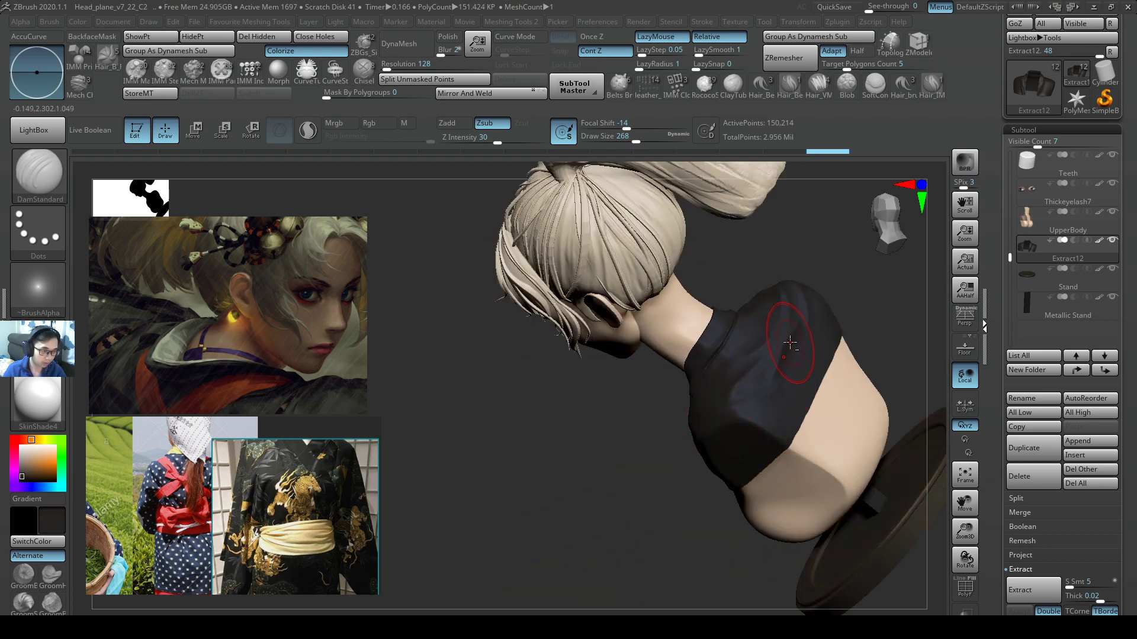
{"action": "right_click_drag", "start_coordinate": [790, 342], "coordinate": [652, 411]}
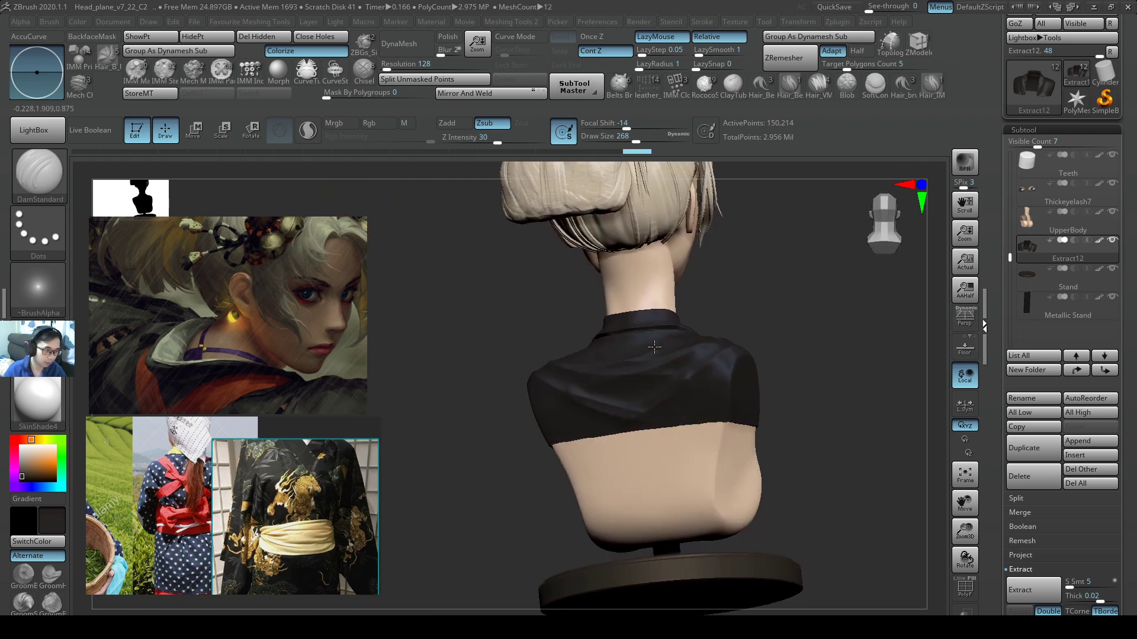
{"action": "right_click_drag", "start_coordinate": [660, 356], "coordinate": [691, 357]}
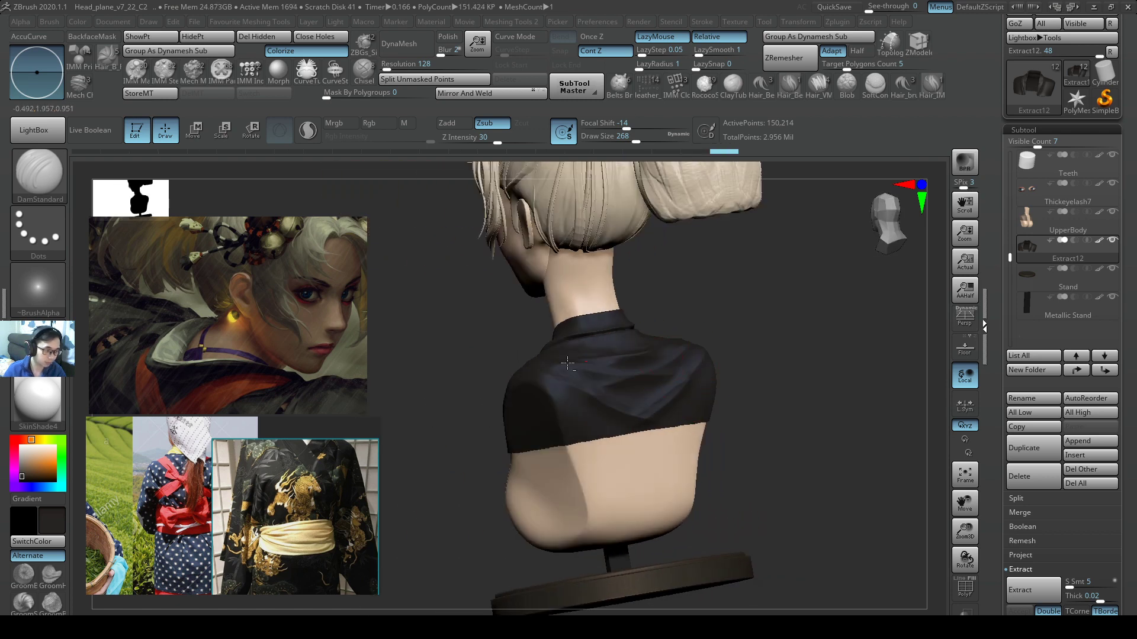
{"action": "right_click_drag", "start_coordinate": [567, 362], "coordinate": [748, 392]}
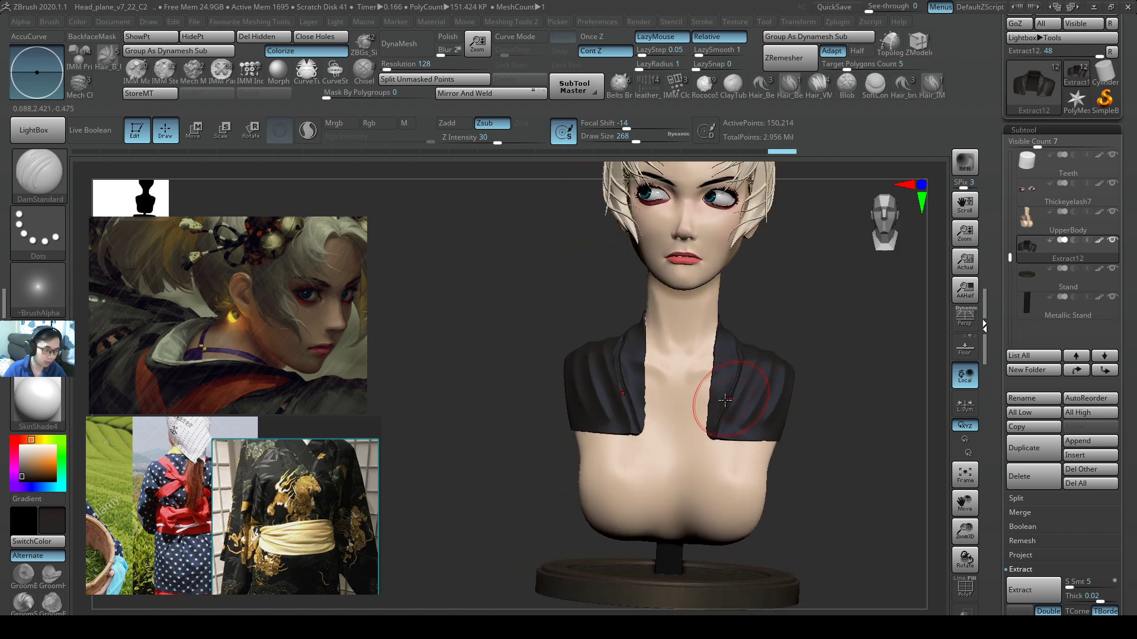
- Switch to the SnakeHook brush and pull the garment's front panels down over the chest, raising the draw size from 620 to 825
{"action": "key", "text": "b"}
{"action": "key", "text": "s"}
{"action": "key", "text": "h"}
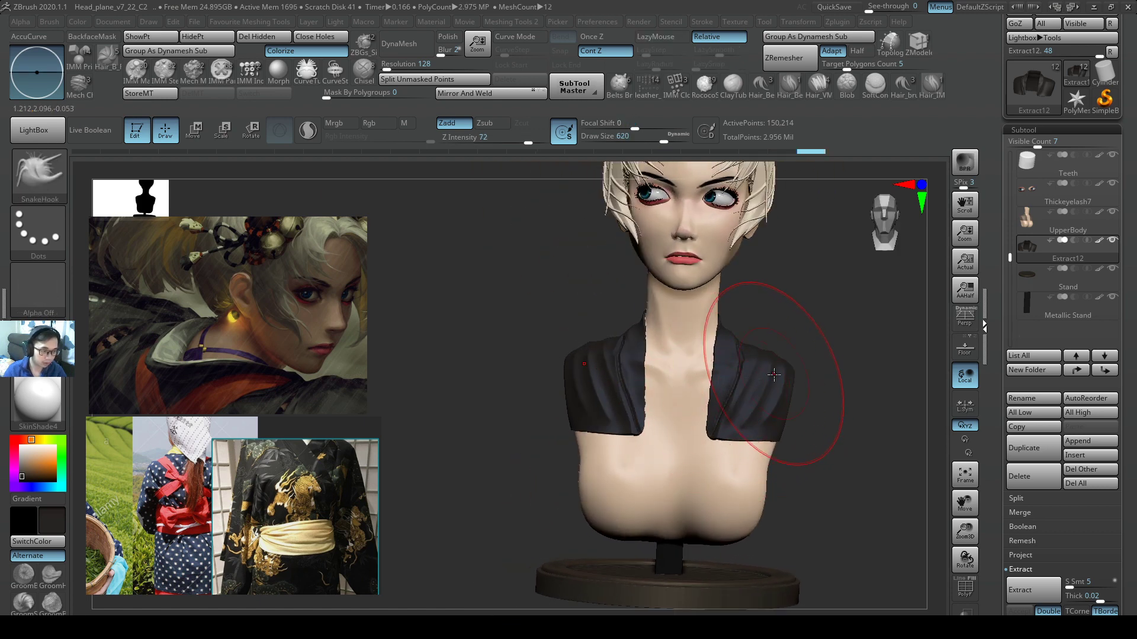
{"action": "right_click_drag", "start_coordinate": [773, 375], "coordinate": [817, 320], "text": "shift"}
{"action": "mouse_move", "coordinate": [743, 388]}
{"action": "left_mouse_down"}
{"action": "mouse_move", "coordinate": [720, 497]}
{"action": "mouse_move", "coordinate": [776, 472]}
{"action": "mouse_move", "coordinate": [749, 471]}
{"action": "left_mouse_up"}
{"action": "key", "text": "s"}
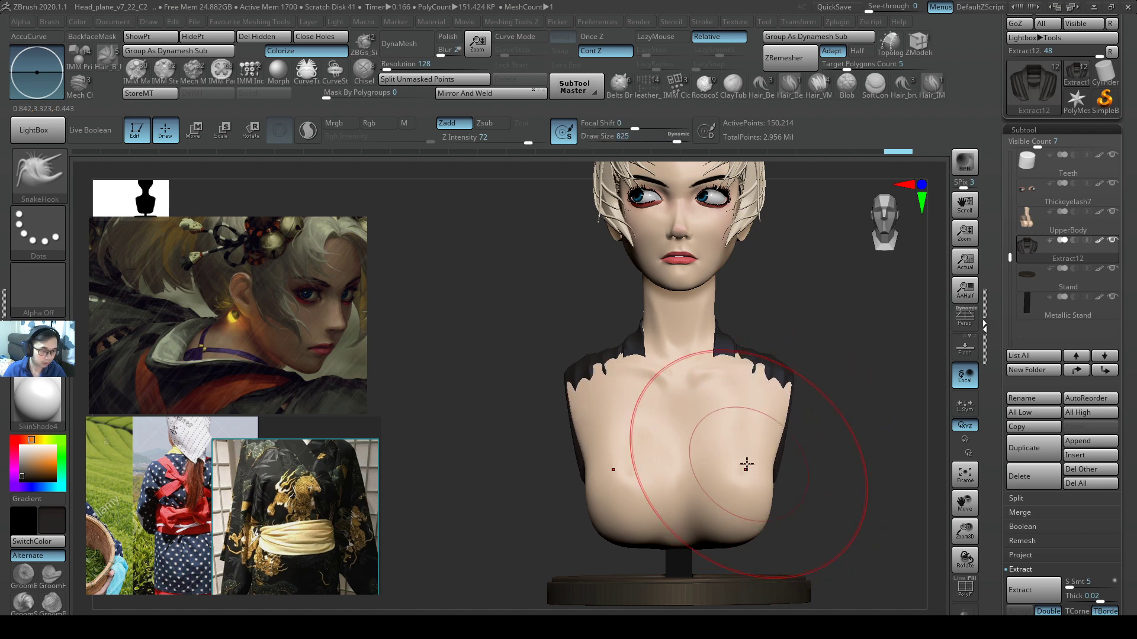
{"action": "right_click_drag", "start_coordinate": [740, 463], "coordinate": [776, 443]}
{"action": "left_click_drag", "start_coordinate": [637, 421], "coordinate": [666, 431]}
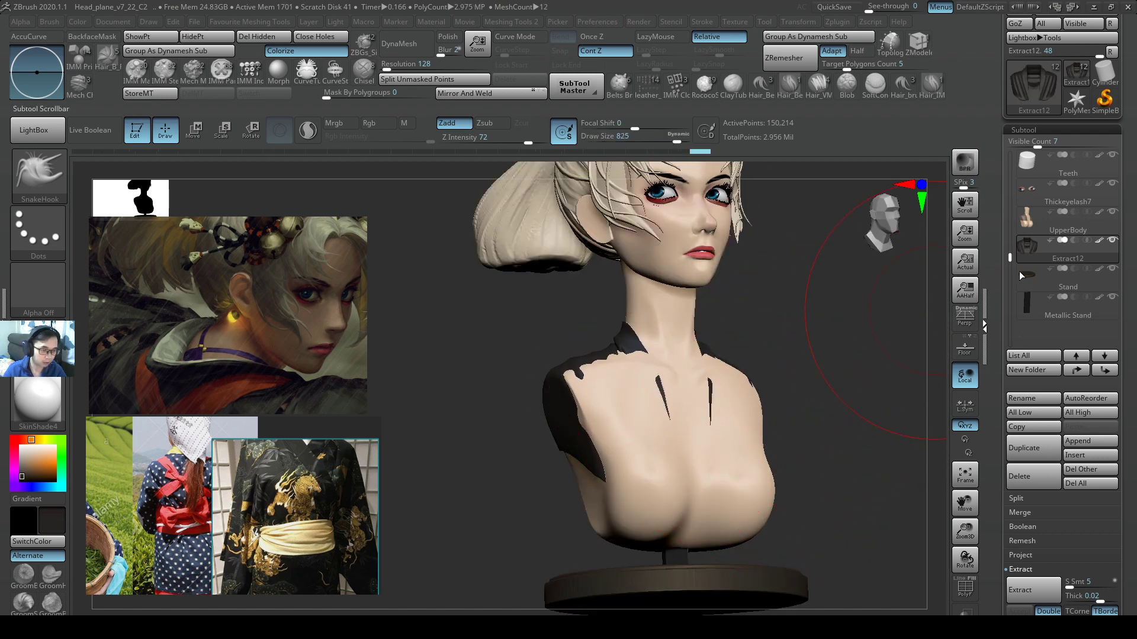
- Isolate the garment, pull its front and side edges further down, and set the draw size to 567
{"action": "key", "text": "alt+s"}
{"action": "right_click_drag", "start_coordinate": [675, 431], "coordinate": [715, 440]}
{"action": "left_click_drag", "start_coordinate": [715, 440], "coordinate": [735, 473]}
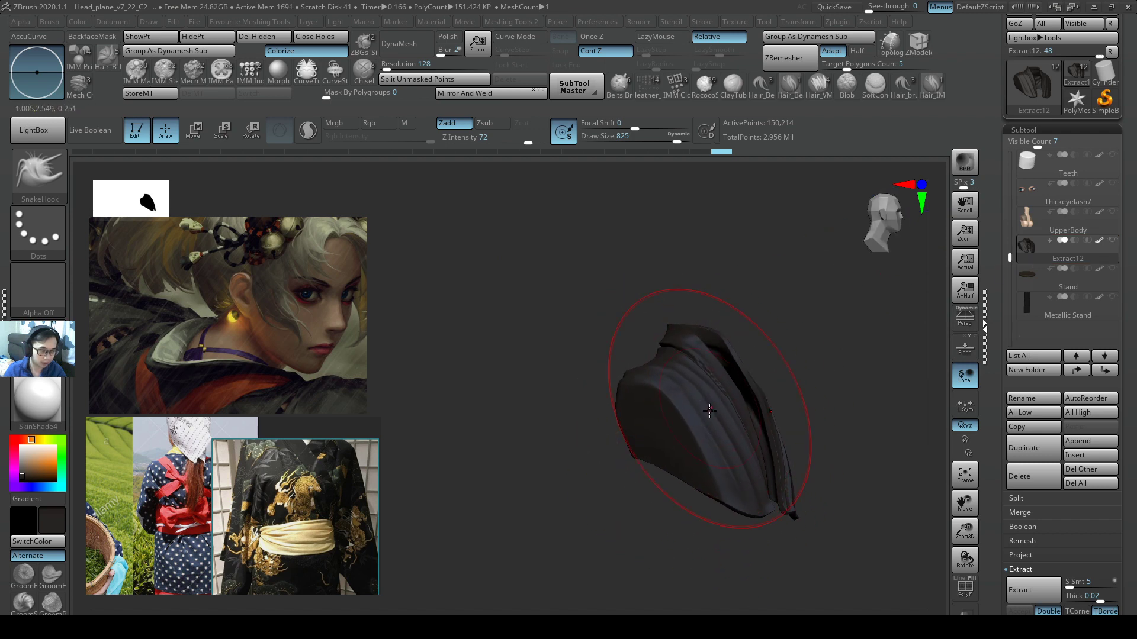
{"action": "left_click_drag", "start_coordinate": [670, 446], "coordinate": [669, 482]}
{"action": "key", "text": "s"}
{"action": "left_click_drag", "start_coordinate": [736, 398], "coordinate": [719, 401]}
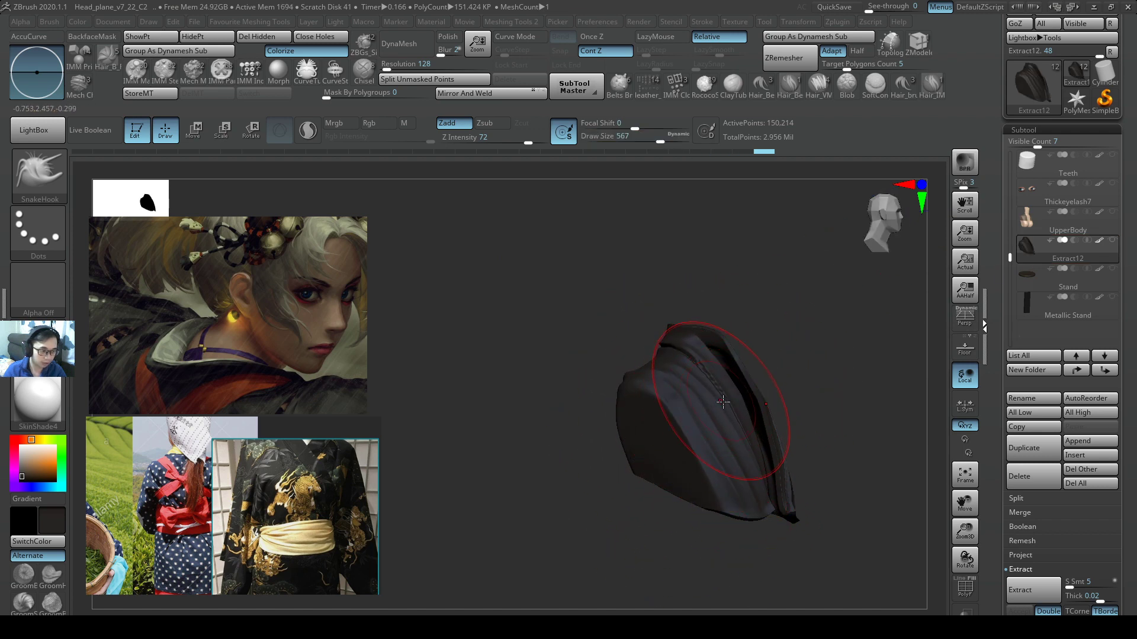
- Switch to the Orb_Cracks brush with draw size 101 and recut the collar seam down the front panel
{"action": "right_click_drag", "start_coordinate": [728, 403], "coordinate": [681, 385]}
{"action": "mouse_move", "coordinate": [777, 361]}
{"action": "right_mouse_down", "text": "ctrl"}
{"action": "mouse_move", "coordinate": [741, 392]}
{"action": "mouse_move", "coordinate": [780, 390]}
{"action": "right_mouse_up", "text": "ctrl"}
{"action": "key", "text": "1"}
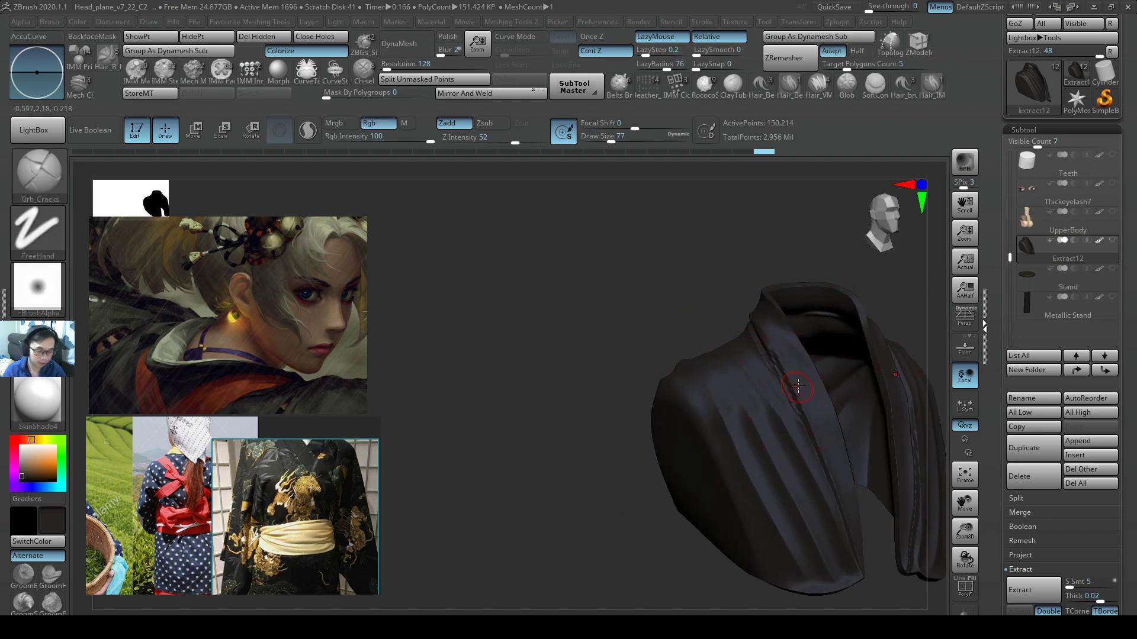
{"action": "key", "text": "s"}
{"action": "left_click_drag", "start_coordinate": [804, 376], "coordinate": [809, 376]}
{"action": "right_click_drag", "start_coordinate": [808, 376], "coordinate": [720, 393], "text": "alt"}
{"action": "right_click", "coordinate": [716, 391]}
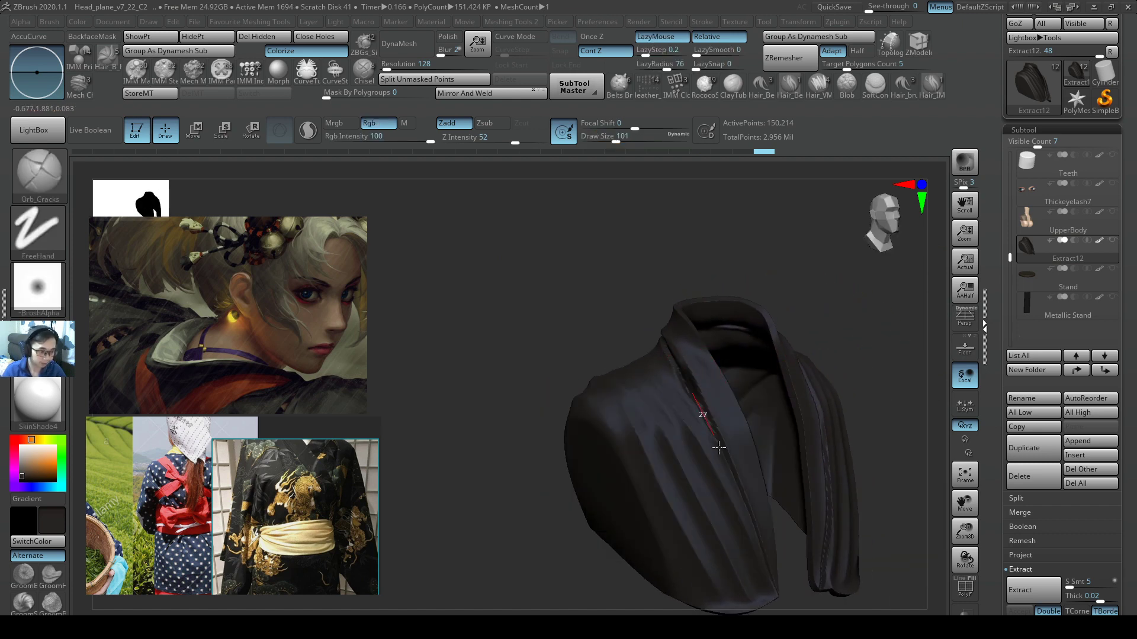
{"action": "left_click_drag", "start_coordinate": [719, 447], "coordinate": [720, 453]}
- Tighten the collar seam with the Pinch brush, raising its draw size to 136, and smooth the folds on the upper back
{"action": "key", "text": "2"}
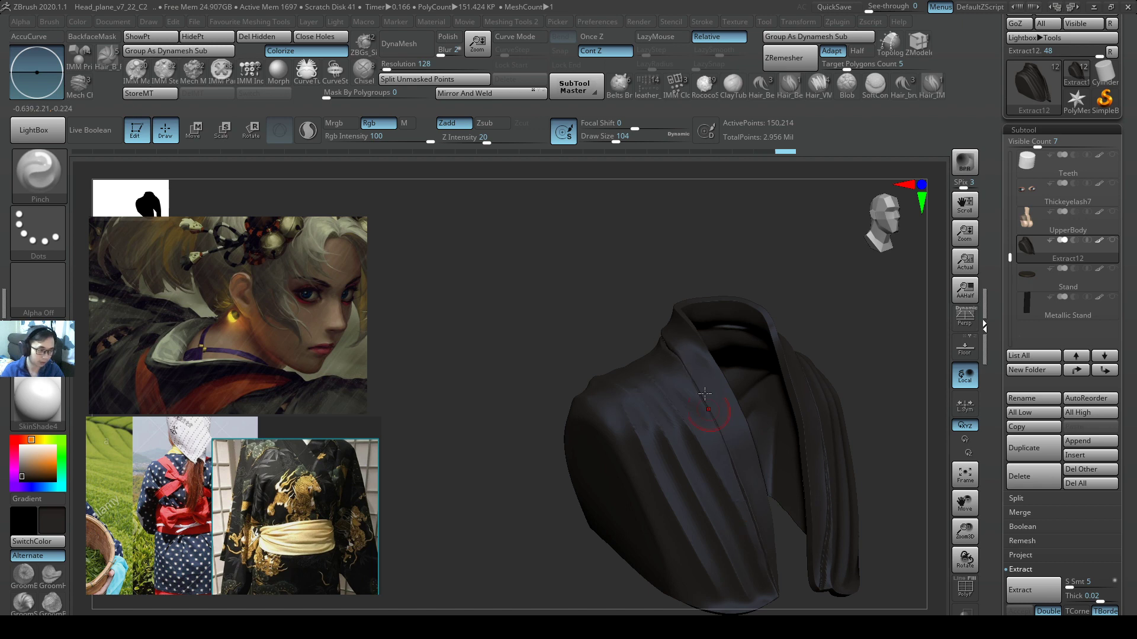
{"action": "right_click_drag", "start_coordinate": [705, 394], "coordinate": [743, 385]}
{"action": "key", "text": "]"}
{"action": "key", "text": "]"}
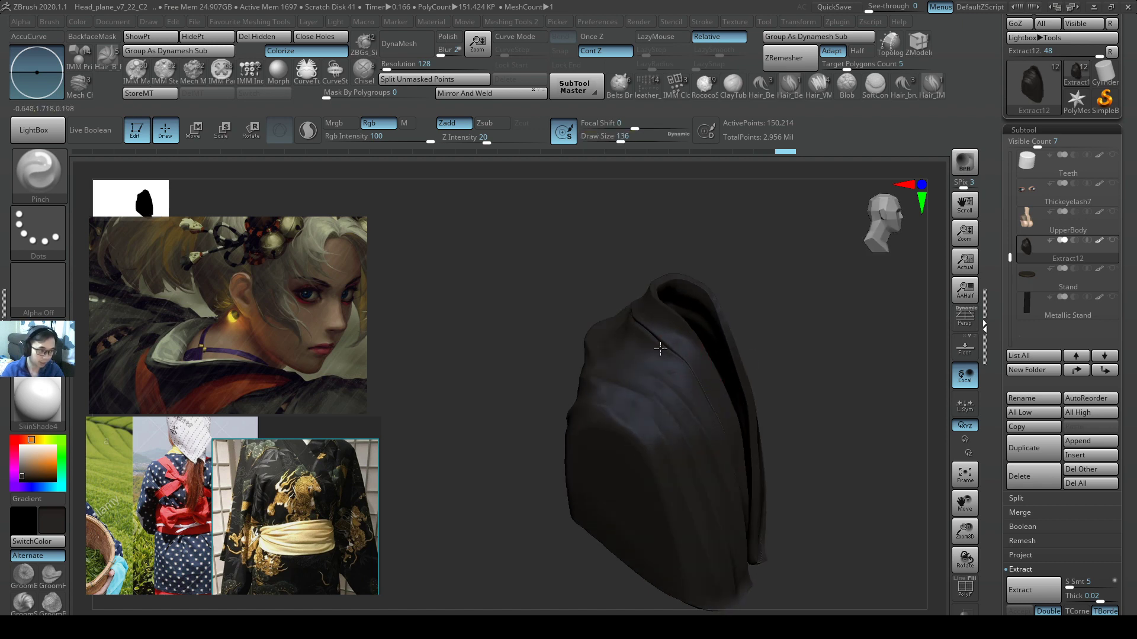
{"action": "right_click_drag", "start_coordinate": [660, 349], "coordinate": [689, 350]}
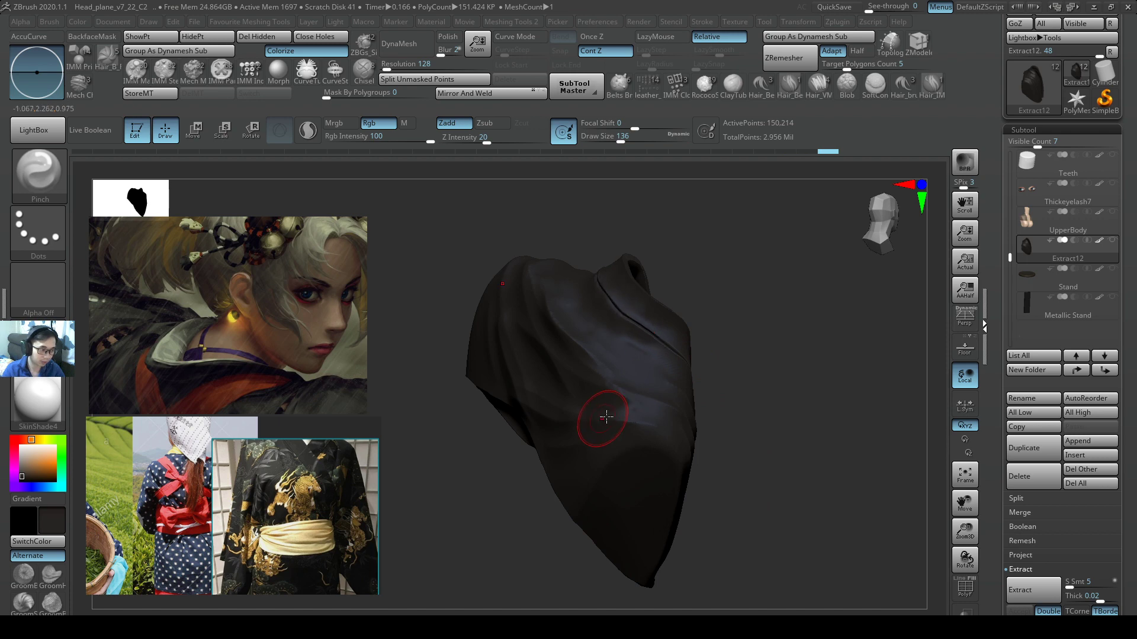
{"action": "key", "text": "shift"}
{"action": "left_click_drag", "start_coordinate": [511, 325], "coordinate": [534, 443], "text": "shift"}
- Switch to the SnakeHook brush with draw size 639 and pull the garment's lower back edge downward to lengthen the back panel
{"action": "right_click_drag", "start_coordinate": [642, 415], "coordinate": [734, 408]}
{"action": "right_click_drag", "start_coordinate": [758, 470], "coordinate": [794, 381], "text": "alt"}
{"action": "key", "text": "2"}
{"action": "key", "text": "s"}
{"action": "left_click_drag", "start_coordinate": [755, 405], "coordinate": [764, 405]}
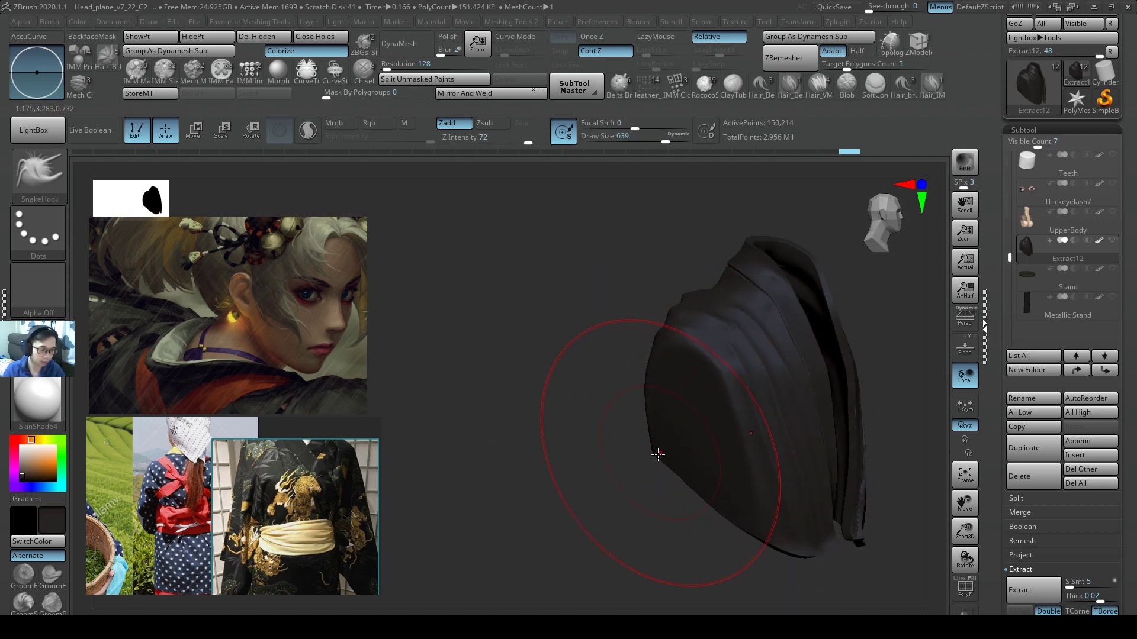
{"action": "right_click_drag", "start_coordinate": [748, 468], "coordinate": [835, 468]}
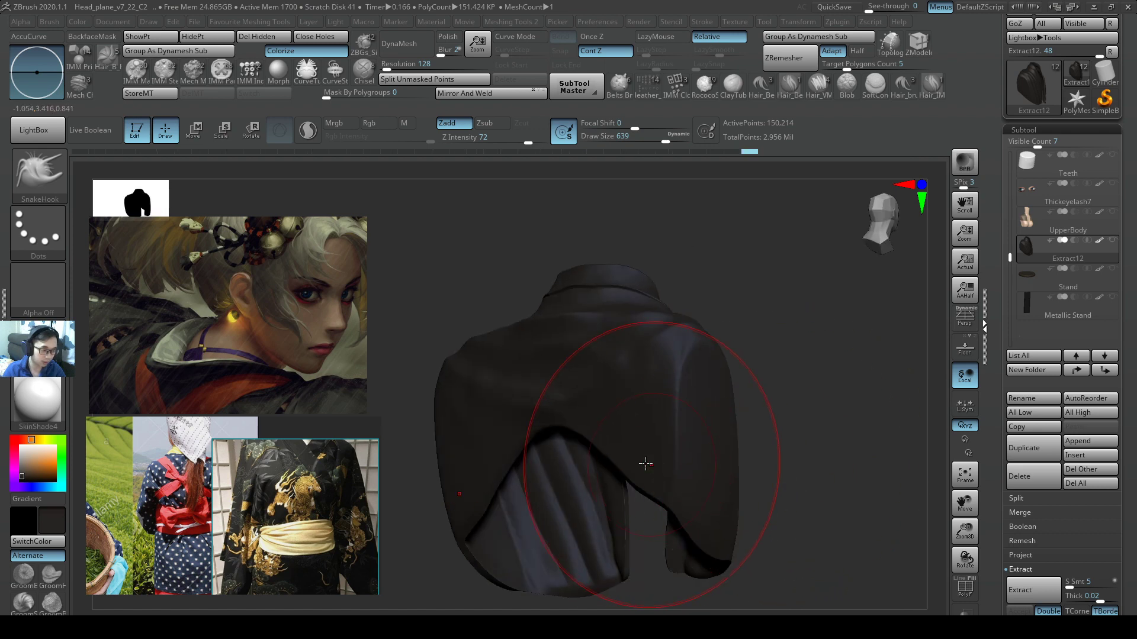
{"action": "left_click_drag", "start_coordinate": [619, 462], "coordinate": [606, 510]}
{"action": "left_click_drag", "start_coordinate": [604, 466], "coordinate": [585, 516]}
{"action": "left_click_drag", "start_coordinate": [583, 486], "coordinate": [587, 523]}
{"action": "mouse_move", "coordinate": [619, 508]}
{"action": "left_mouse_down"}
{"action": "mouse_move", "coordinate": [623, 535]}
{"action": "mouse_move", "coordinate": [682, 540]}
{"action": "mouse_move", "coordinate": [669, 539]}
{"action": "left_mouse_up"}
- Even out the hem at the sides and back of the garment and show the rest of the bust again
{"action": "right_click_drag", "start_coordinate": [594, 525], "coordinate": [533, 547]}
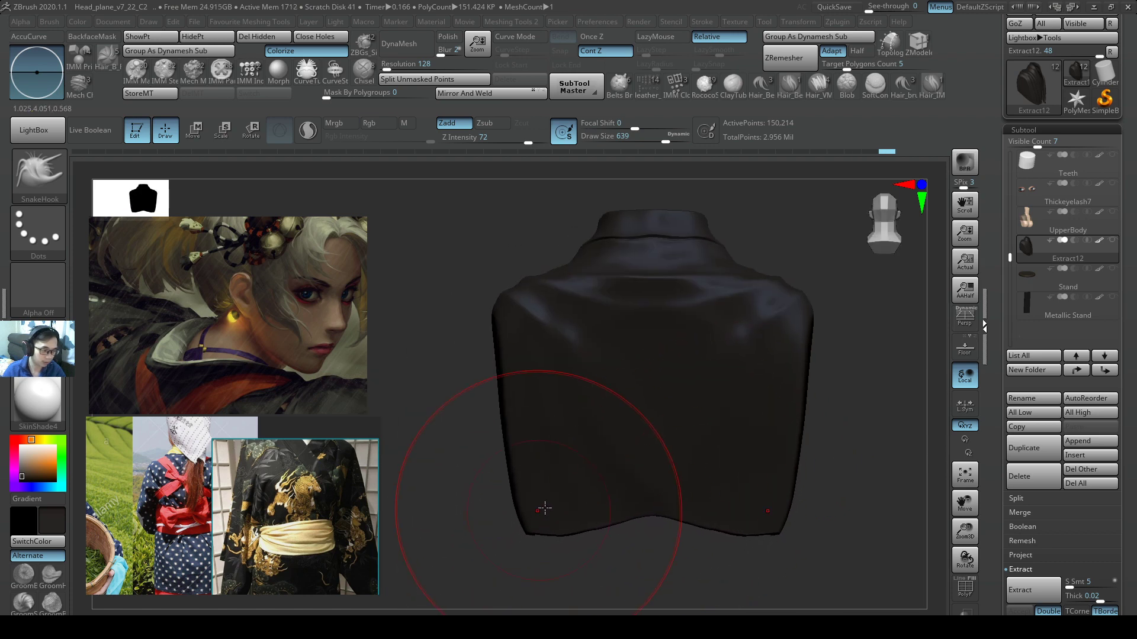
{"action": "right_click_drag", "start_coordinate": [540, 507], "coordinate": [610, 482]}
{"action": "right_click_drag", "start_coordinate": [545, 507], "coordinate": [682, 456]}
{"action": "left_click_drag", "start_coordinate": [652, 464], "coordinate": [644, 466]}
{"action": "left_click", "coordinate": [1031, 259], "text": "shift"}
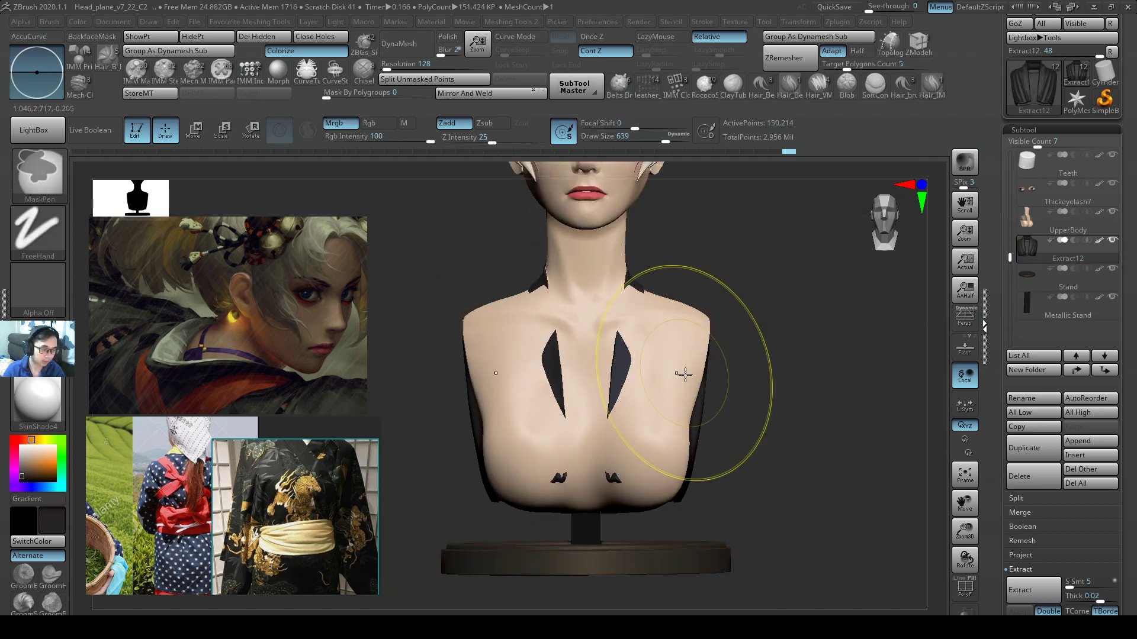
- Pull the front panels outward over the breasts with the SnakeHook brush and set the draw size to 773
{"action": "right_click_drag", "start_coordinate": [681, 380], "coordinate": [687, 403]}
{"action": "left_click_drag", "start_coordinate": [587, 448], "coordinate": [604, 467]}
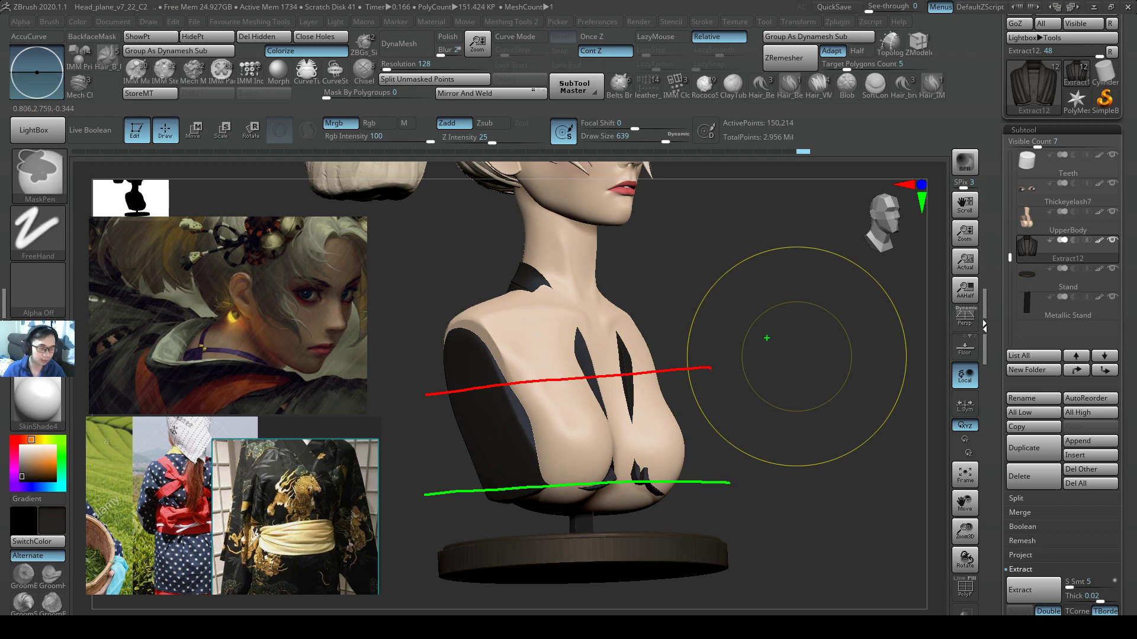
{"action": "right_click_drag", "start_coordinate": [711, 408], "coordinate": [724, 427]}
{"action": "key", "text": "s"}
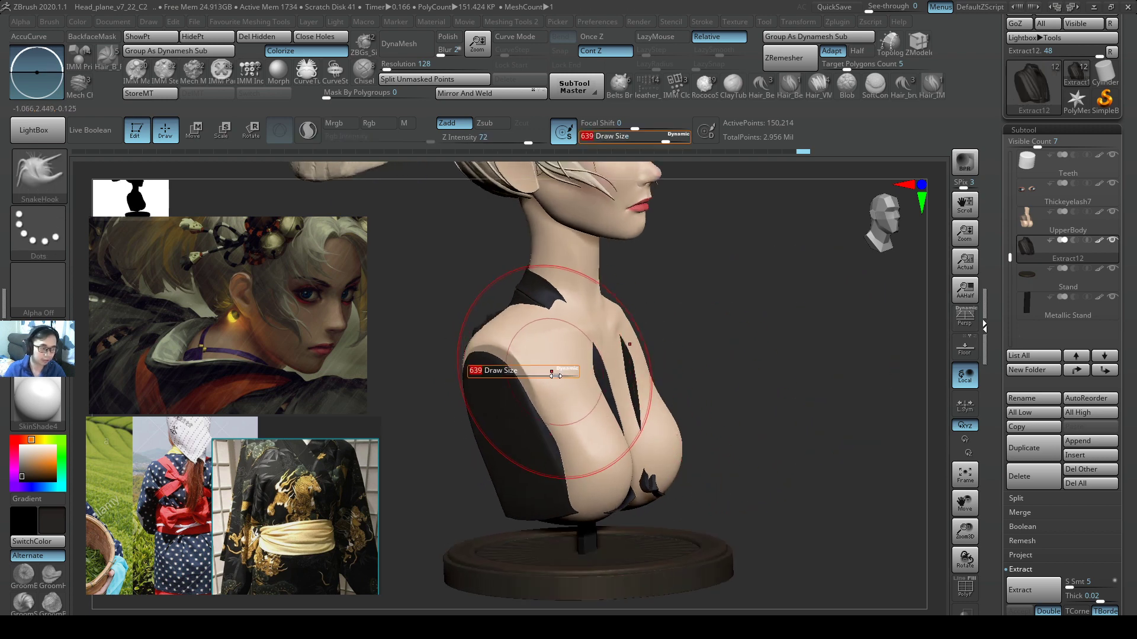
{"action": "left_click_drag", "start_coordinate": [556, 376], "coordinate": [561, 376]}
{"action": "right_click_drag", "start_coordinate": [558, 375], "coordinate": [583, 377]}
{"action": "mouse_move", "coordinate": [545, 381]}
{"action": "left_mouse_down"}
{"action": "mouse_move", "coordinate": [563, 373]}
{"action": "mouse_move", "coordinate": [560, 362]}
{"action": "mouse_move", "coordinate": [604, 486]}
{"action": "mouse_move", "coordinate": [682, 447]}
{"action": "mouse_move", "coordinate": [667, 462]}
{"action": "mouse_move", "coordinate": [631, 456]}
{"action": "mouse_move", "coordinate": [645, 462]}
{"action": "left_mouse_up"}
{"action": "key", "text": "s"}
{"action": "key", "text": "s"}
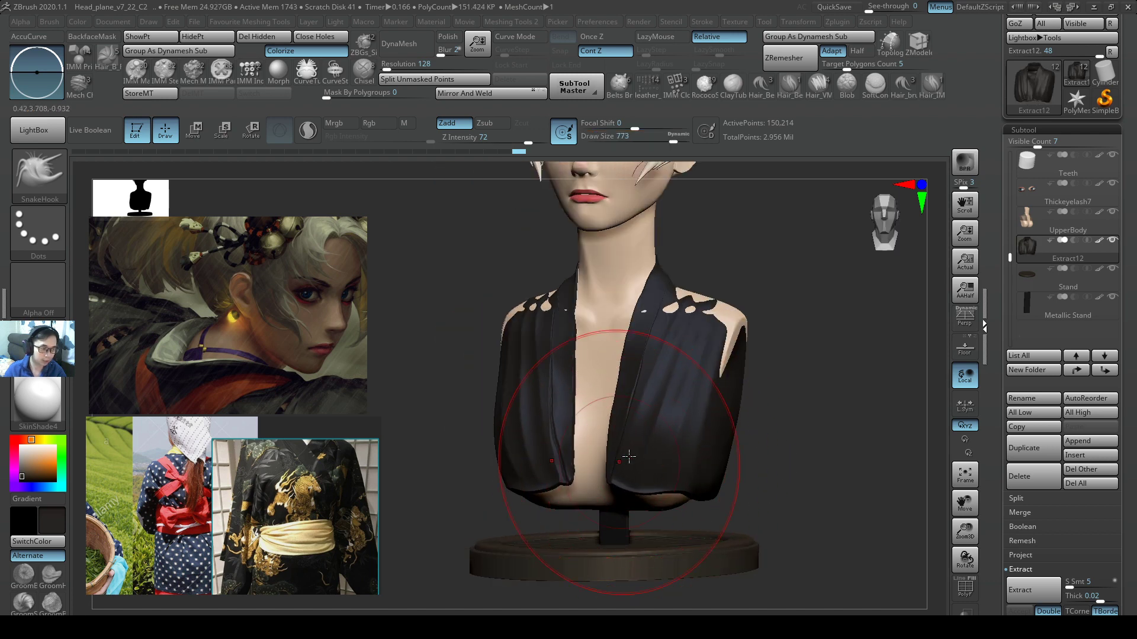
- Pull the shoulder and back fabric outward so that the garment covers the skin showing through it
{"action": "mouse_move", "coordinate": [743, 398]}
{"action": "left_mouse_down"}
{"action": "mouse_move", "coordinate": [749, 353]}
{"action": "mouse_move", "coordinate": [727, 321]}
{"action": "mouse_move", "coordinate": [741, 315]}
{"action": "mouse_move", "coordinate": [742, 325]}
{"action": "left_mouse_up"}
{"action": "left_click_drag", "start_coordinate": [840, 370], "coordinate": [681, 384]}
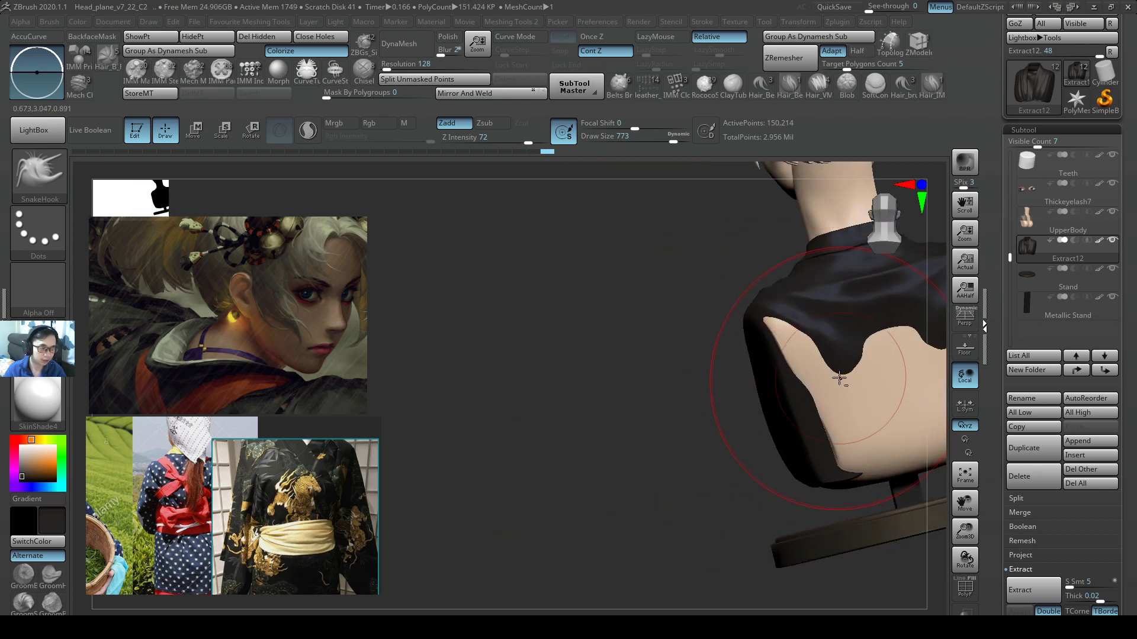
{"action": "right_click_drag", "start_coordinate": [838, 377], "coordinate": [654, 402], "text": "alt"}
{"action": "right_click_drag", "start_coordinate": [737, 436], "coordinate": [761, 441]}
{"action": "mouse_move", "coordinate": [763, 379]}
{"action": "left_mouse_down"}
{"action": "mouse_move", "coordinate": [761, 437]}
{"action": "mouse_move", "coordinate": [784, 463]}
{"action": "left_mouse_up"}
{"action": "key", "text": "s"}
{"action": "left_click_drag", "start_coordinate": [802, 345], "coordinate": [792, 343]}
{"action": "left_click_drag", "start_coordinate": [786, 324], "coordinate": [799, 325]}
- Set the draw size to 476 and smooth the folds on the lower front panel
{"action": "mouse_move", "coordinate": [799, 325]}
{"action": "right_mouse_down"}
{"action": "mouse_move", "coordinate": [761, 381]}
{"action": "mouse_move", "coordinate": [784, 373]}
{"action": "mouse_move", "coordinate": [783, 399]}
{"action": "mouse_move", "coordinate": [703, 451]}
{"action": "right_mouse_up"}
{"action": "right_click_drag", "start_coordinate": [720, 361], "coordinate": [738, 409], "text": "alt"}
{"action": "key", "text": "s"}
{"action": "left_click_drag", "start_coordinate": [739, 408], "coordinate": [730, 409]}
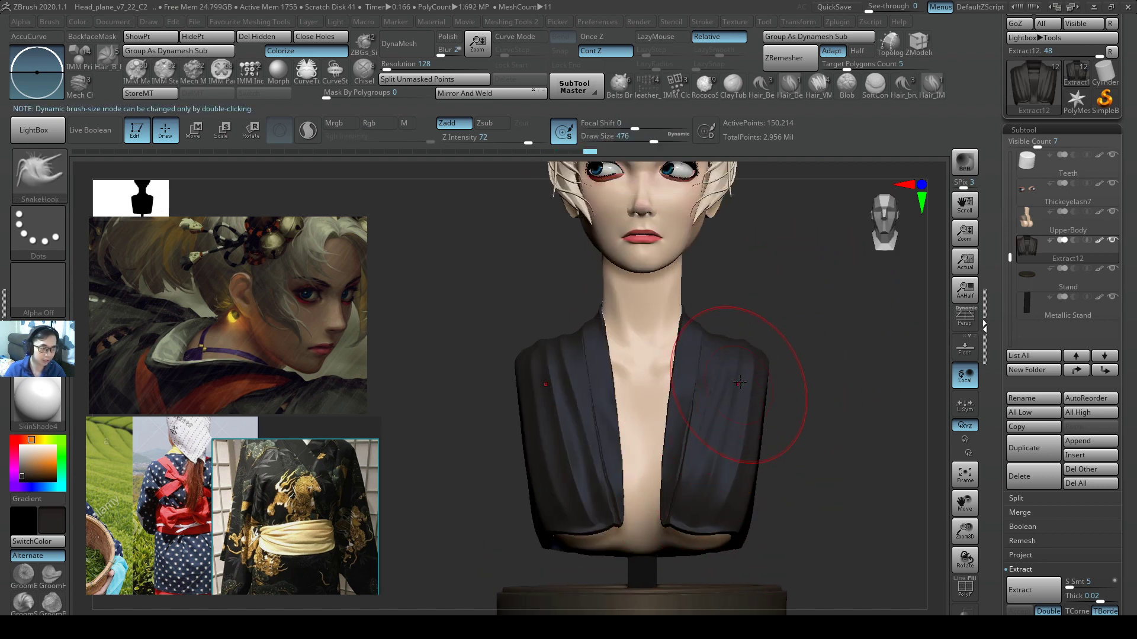
{"action": "mouse_move", "coordinate": [725, 450]}
{"action": "left_mouse_down", "text": "shift"}
{"action": "mouse_move", "coordinate": [714, 495]}
{"action": "mouse_move", "coordinate": [729, 453]}
{"action": "left_mouse_up", "text": "shift"}
- Reduce the draw size to 415 and smooth the fabric over the top of the shoulder
{"action": "right_click_drag", "start_coordinate": [746, 411], "coordinate": [666, 465], "text": "alt"}
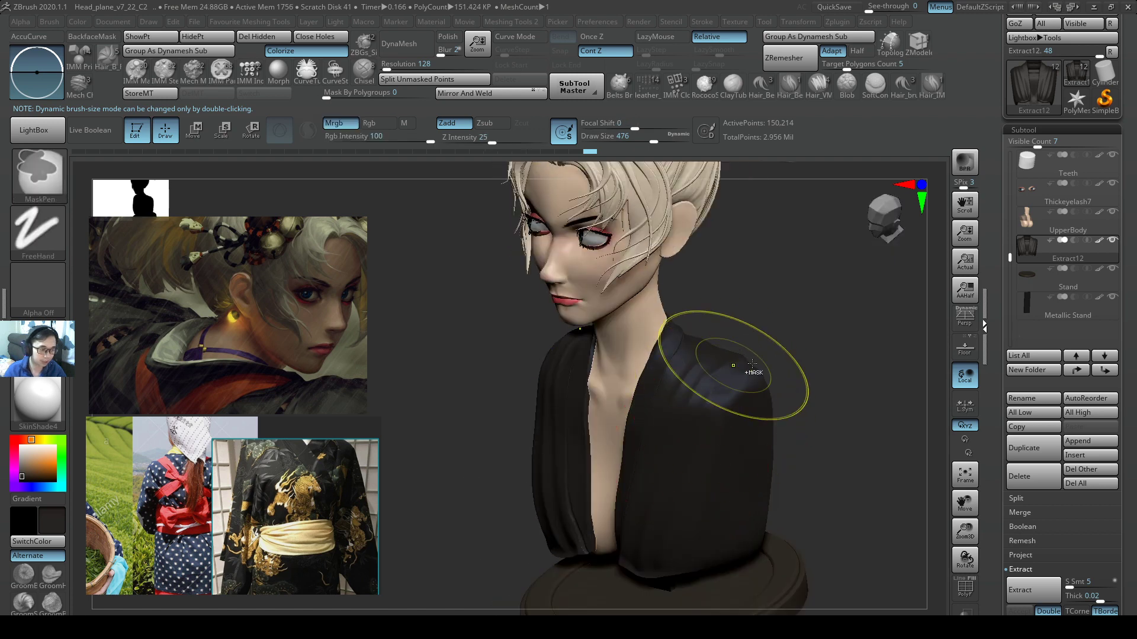
{"action": "right_click_drag", "start_coordinate": [736, 370], "coordinate": [729, 387], "text": "ctrl"}
{"action": "key", "text": "s"}
{"action": "left_click_drag", "start_coordinate": [727, 391], "coordinate": [722, 390]}
{"action": "right_click_drag", "start_coordinate": [731, 400], "coordinate": [723, 382]}
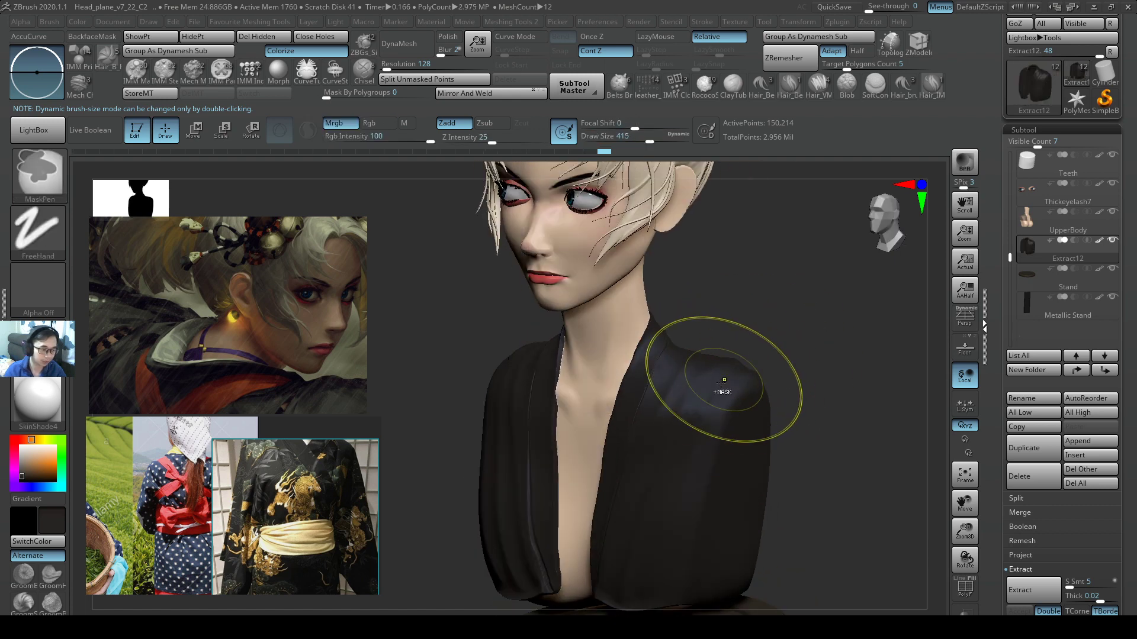
{"action": "left_click_drag", "start_coordinate": [725, 381], "coordinate": [733, 367], "text": "shift"}
{"action": "right_click_drag", "start_coordinate": [703, 520], "coordinate": [787, 435], "text": "shift"}
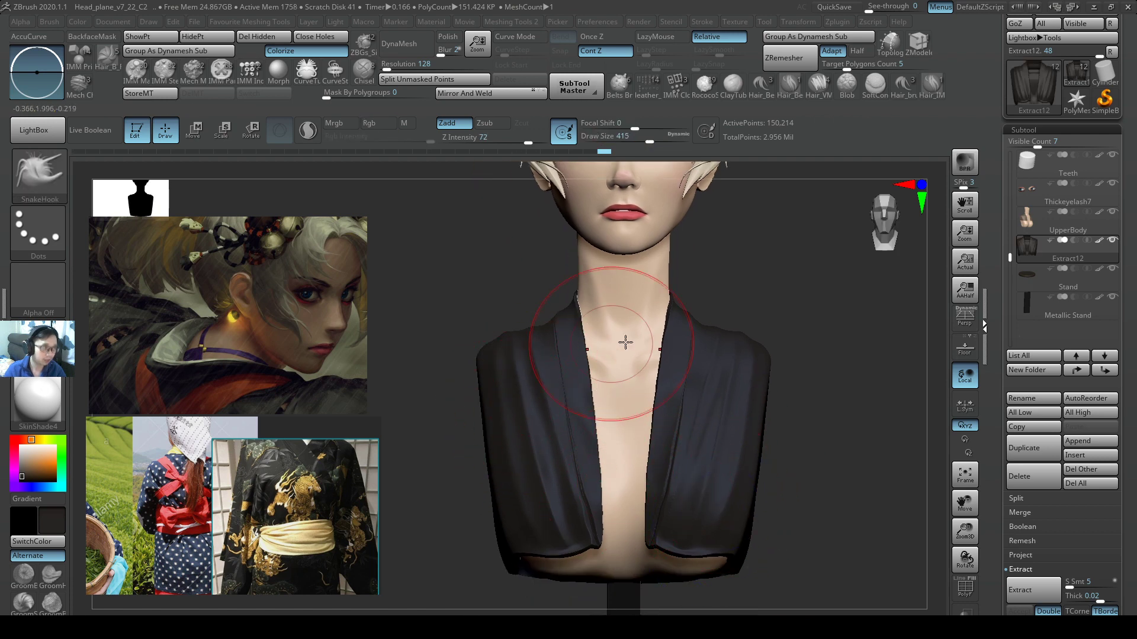
- Set the draw size to 492 and pull the back of the collar away from the nape of the neck
{"action": "right_click_drag", "start_coordinate": [742, 323], "coordinate": [785, 384]}
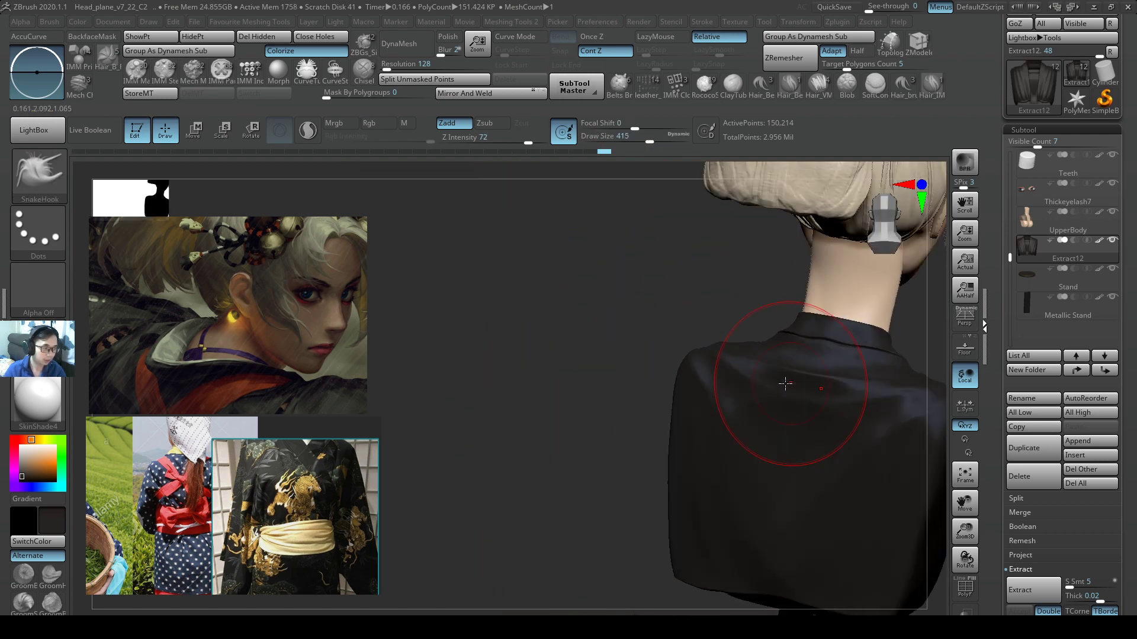
{"action": "right_click_drag", "start_coordinate": [714, 425], "coordinate": [705, 427], "text": "alt"}
{"action": "right_click_drag", "start_coordinate": [766, 393], "coordinate": [764, 337]}
{"action": "left_click_drag", "start_coordinate": [740, 332], "coordinate": [749, 333]}
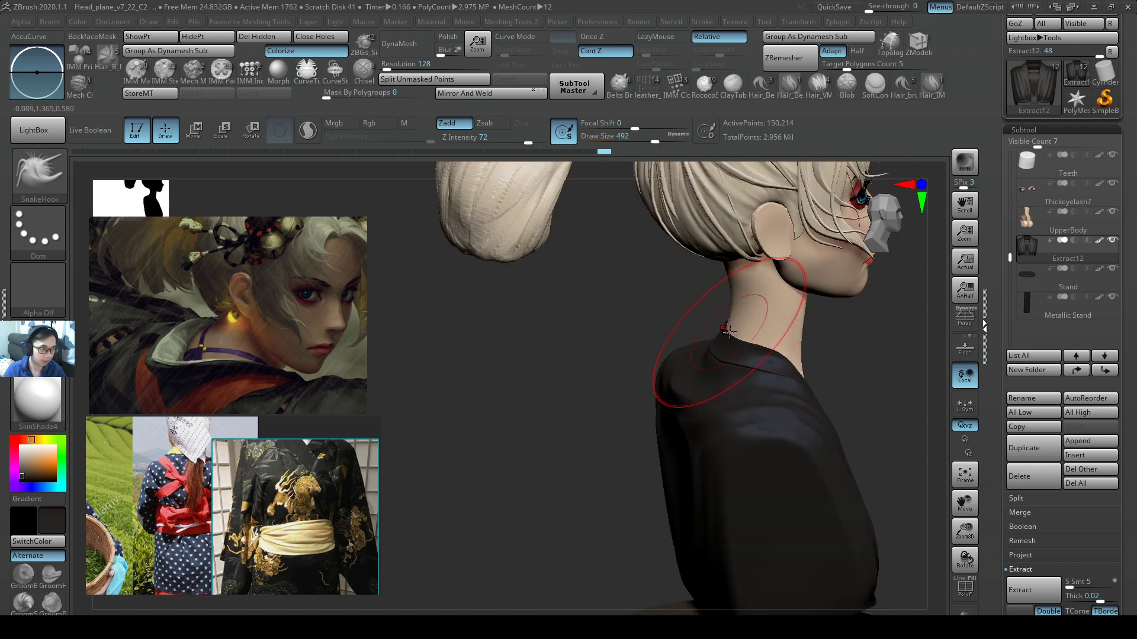
{"action": "mouse_move", "coordinate": [728, 332]}
{"action": "right_mouse_down"}
{"action": "mouse_move", "coordinate": [728, 344]}
{"action": "mouse_move", "coordinate": [727, 332]}
{"action": "mouse_move", "coordinate": [670, 340]}
{"action": "mouse_move", "coordinate": [679, 354]}
{"action": "right_mouse_up"}
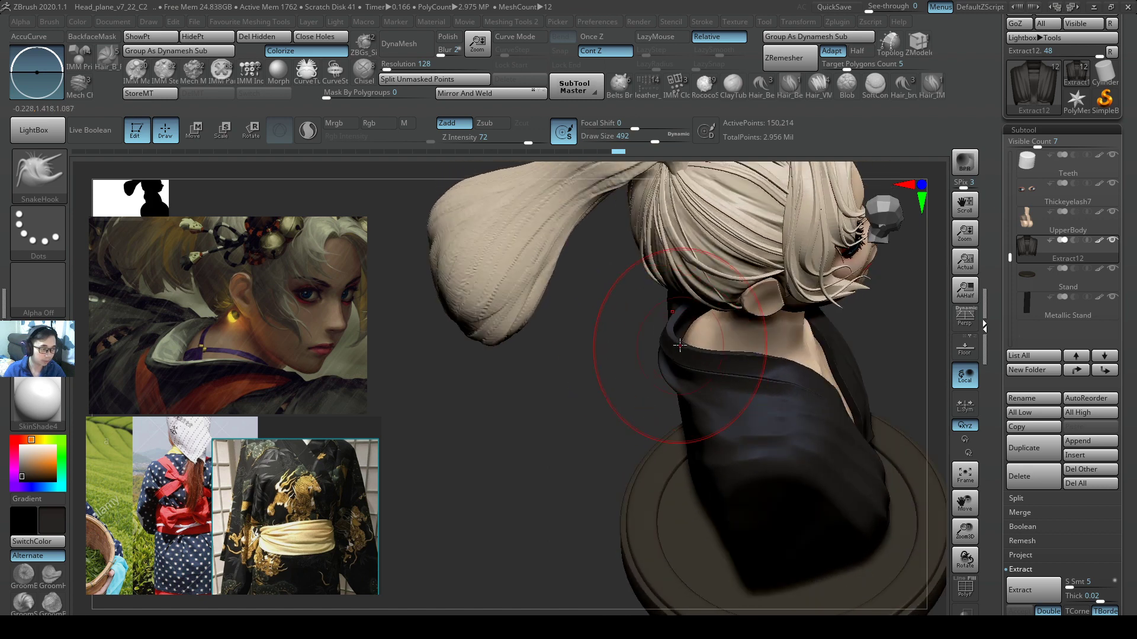
{"action": "right_click_drag", "start_coordinate": [718, 319], "coordinate": [695, 306]}
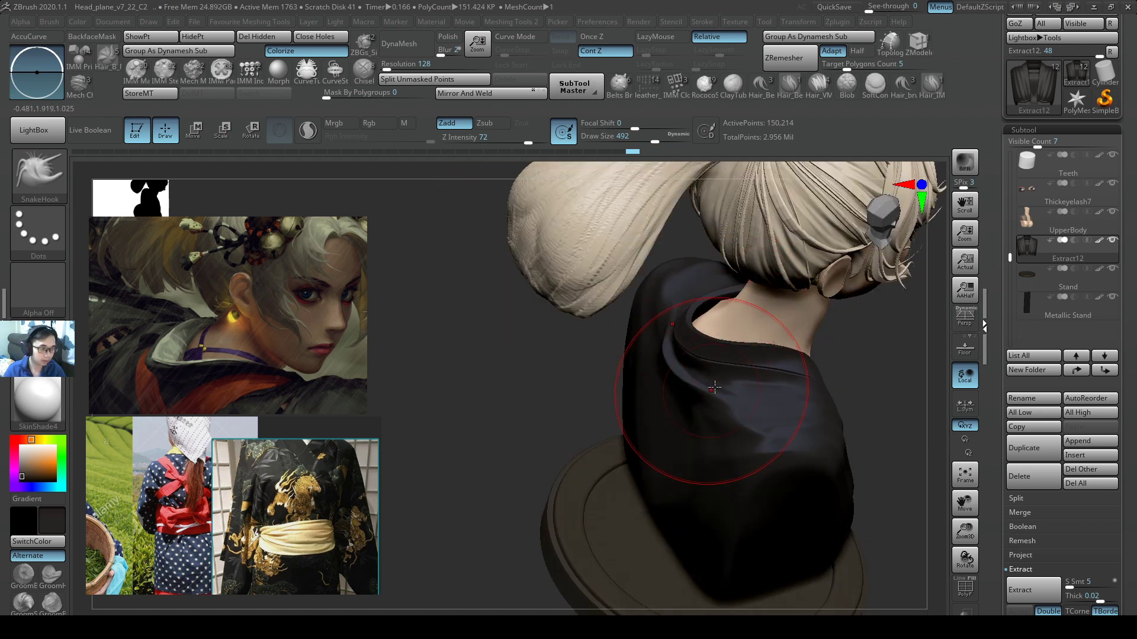
- Pull the back collar further from the neck with draw size 422, then reshape the fabric beneath it with draw size 508
{"action": "right_click_drag", "start_coordinate": [715, 388], "coordinate": [706, 373]}
{"action": "key", "text": "s"}
{"action": "left_click_drag", "start_coordinate": [693, 374], "coordinate": [687, 374]}
{"action": "right_click_drag", "start_coordinate": [687, 374], "coordinate": [711, 362]}
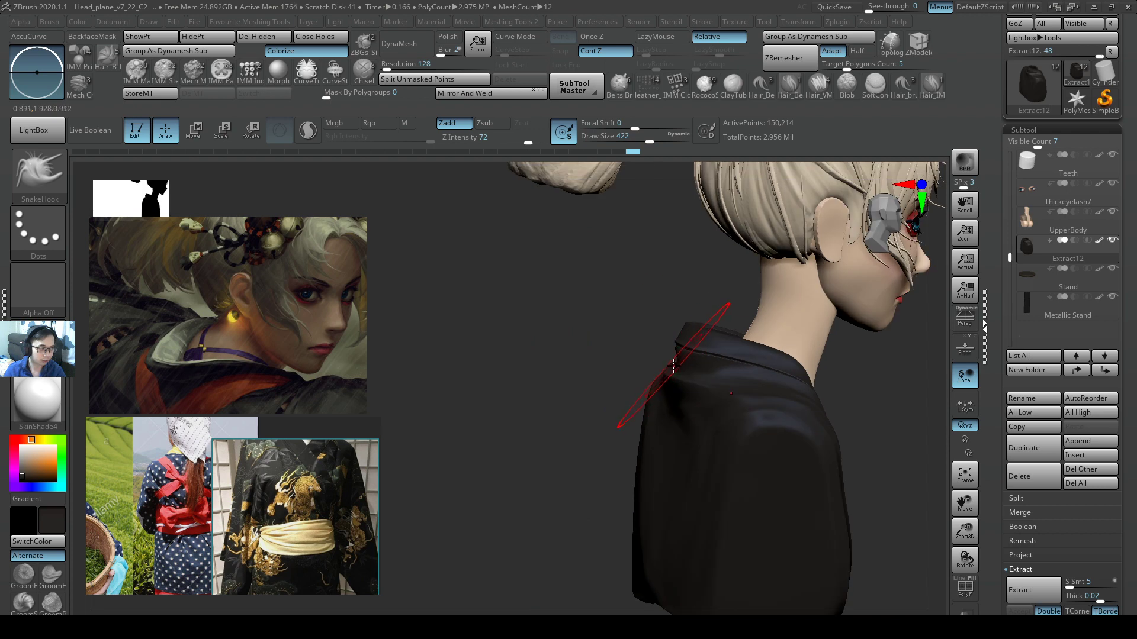
{"action": "key", "text": "s"}
{"action": "left_click_drag", "start_coordinate": [673, 366], "coordinate": [682, 361]}
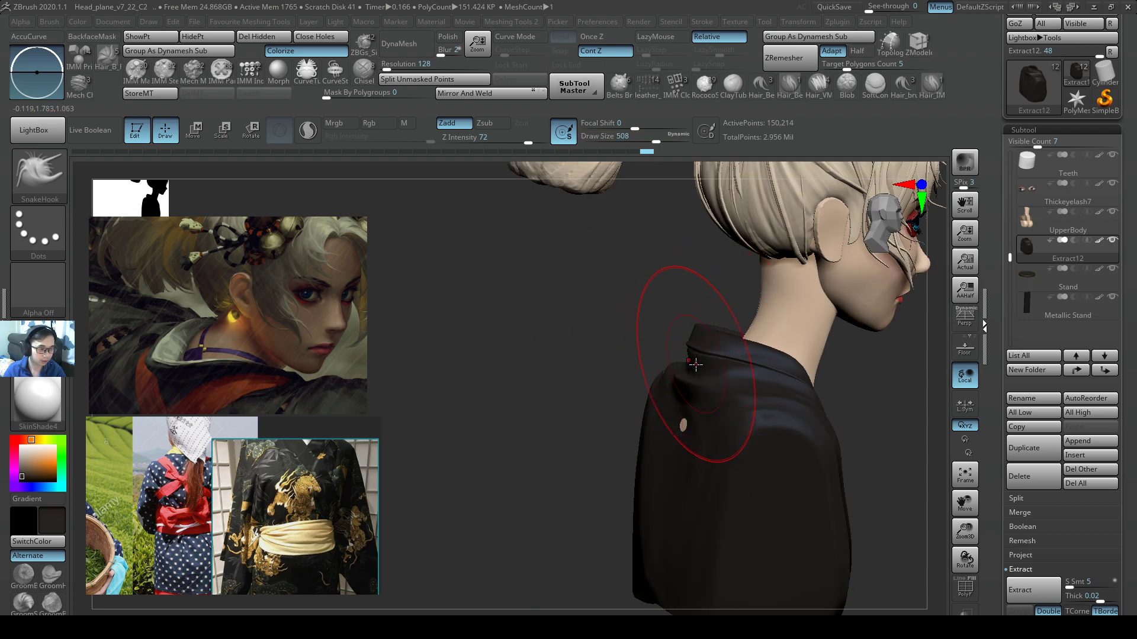
- Set the draw size to 408 and reshape the kimono's upper back just beneath the collar with SnakeHook
{"action": "key", "text": "s"}
{"action": "left_click_drag", "start_coordinate": [718, 327], "coordinate": [707, 327]}
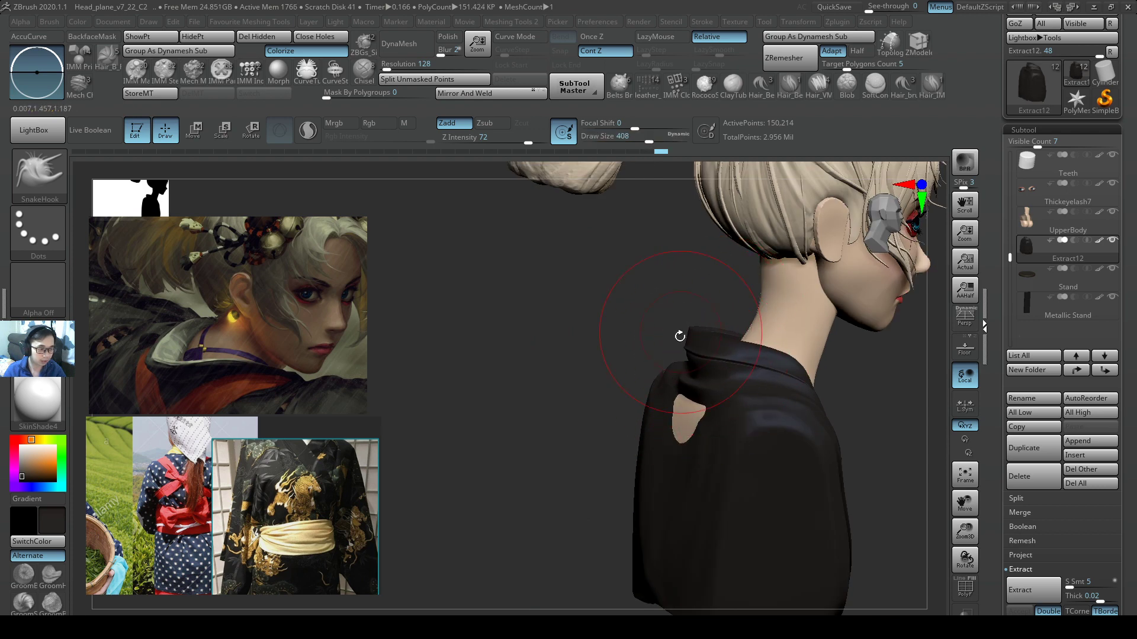
{"action": "mouse_move", "coordinate": [711, 368]}
{"action": "right_mouse_down"}
{"action": "mouse_move", "coordinate": [761, 333]}
{"action": "mouse_move", "coordinate": [909, 502]}
{"action": "right_mouse_up"}
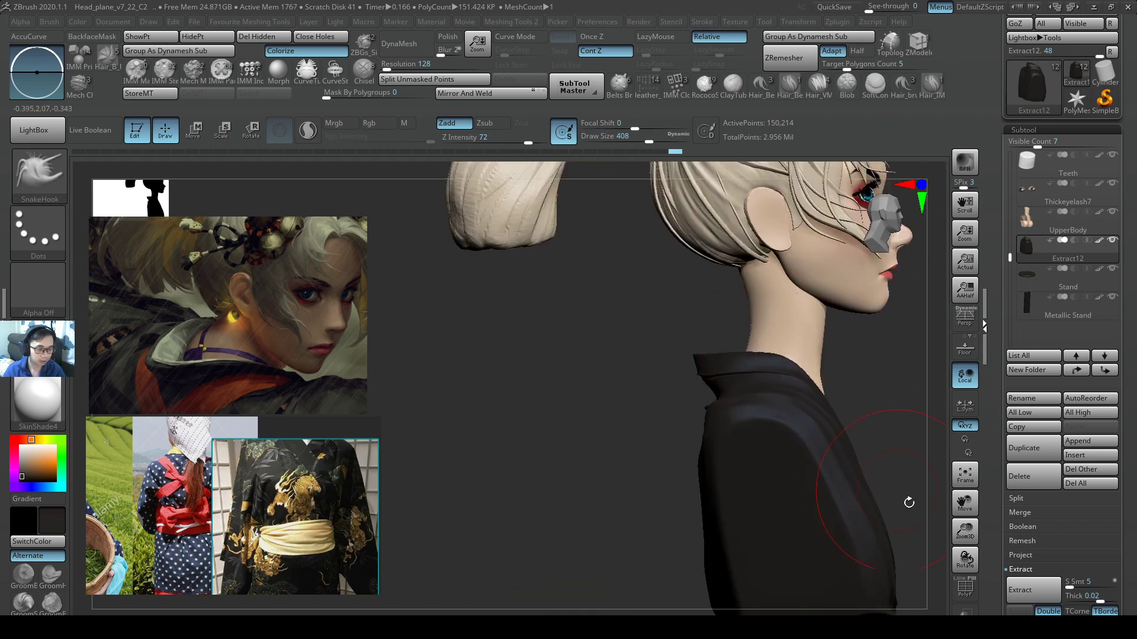
- Ghost the other subtools and pull the kimono's upper back over the exposed skin, then restore the opaque display
{"action": "left_click", "coordinate": [966, 614]}
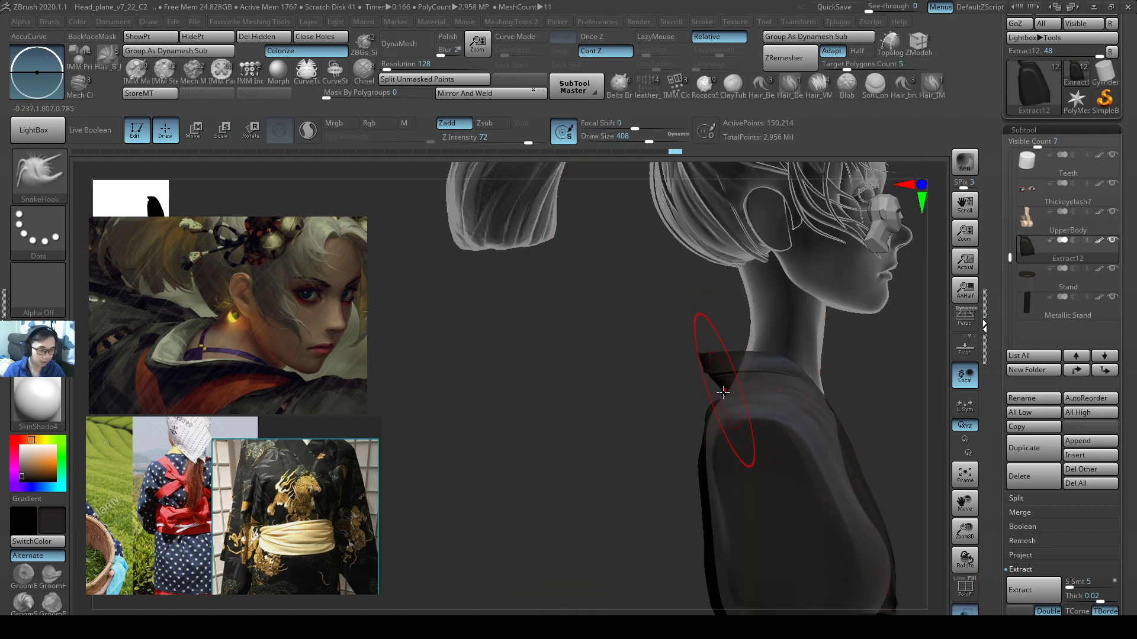
{"action": "right_click_drag", "start_coordinate": [723, 392], "coordinate": [727, 410]}
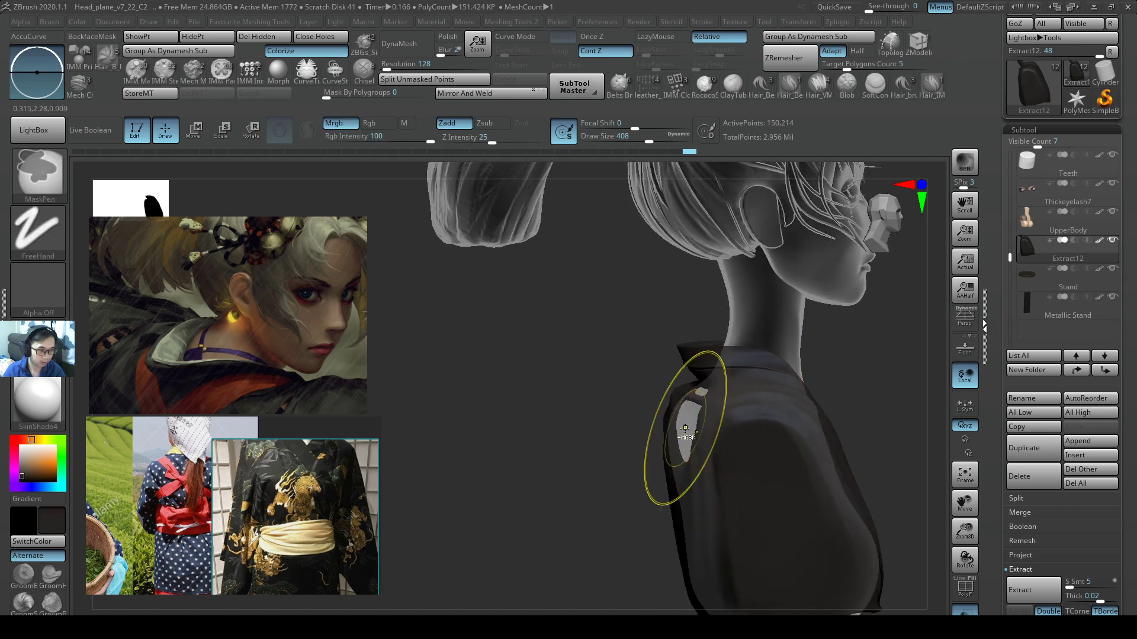
{"action": "mouse_move", "coordinate": [714, 422]}
{"action": "right_mouse_down"}
{"action": "mouse_move", "coordinate": [624, 431]}
{"action": "mouse_move", "coordinate": [654, 408]}
{"action": "mouse_move", "coordinate": [640, 370]}
{"action": "mouse_move", "coordinate": [648, 357]}
{"action": "mouse_move", "coordinate": [807, 436]}
{"action": "right_mouse_up"}
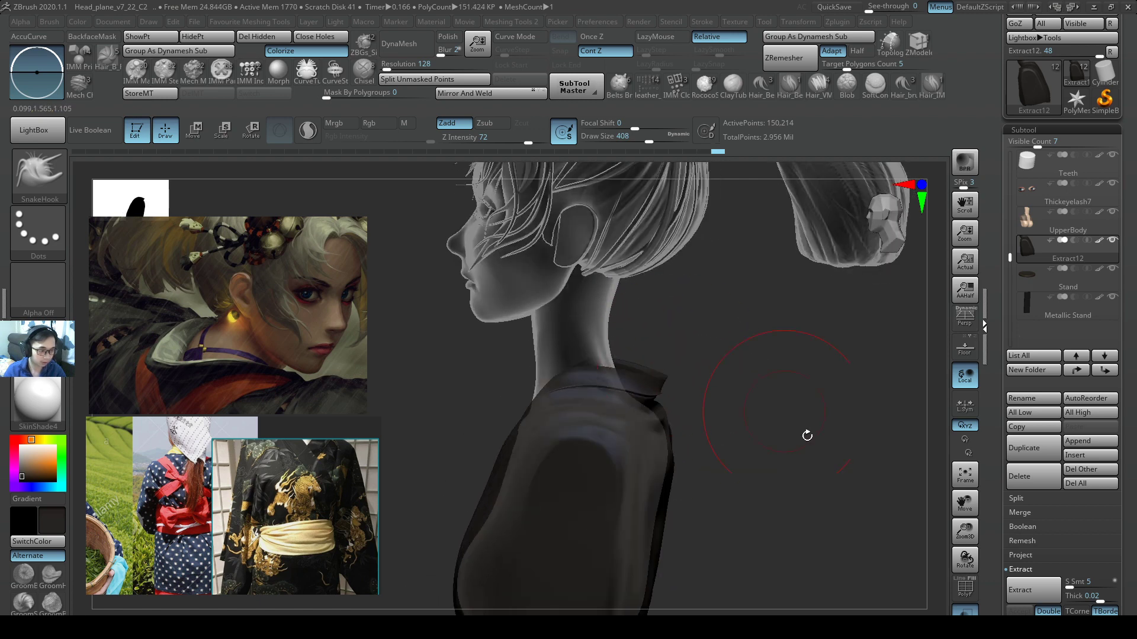
{"action": "left_click", "coordinate": [965, 611]}
{"action": "mouse_move", "coordinate": [703, 464]}
{"action": "right_mouse_down"}
{"action": "mouse_move", "coordinate": [733, 375]}
{"action": "mouse_move", "coordinate": [673, 380]}
{"action": "right_mouse_up"}
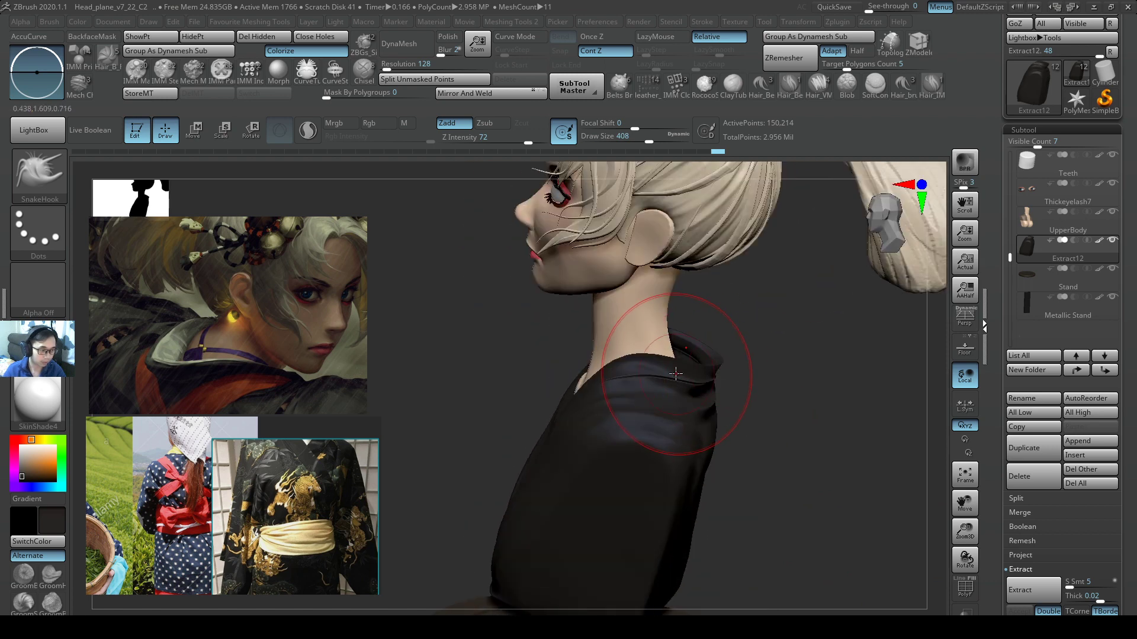
- Set the draw size to 400 and reshape the shoulder fabric and collar base beside the neck
{"action": "key", "text": "s"}
{"action": "left_click_drag", "start_coordinate": [672, 382], "coordinate": [680, 382]}
{"action": "right_click_drag", "start_coordinate": [660, 387], "coordinate": [685, 379]}
{"action": "key", "text": "s"}
{"action": "left_click_drag", "start_coordinate": [655, 386], "coordinate": [648, 385]}
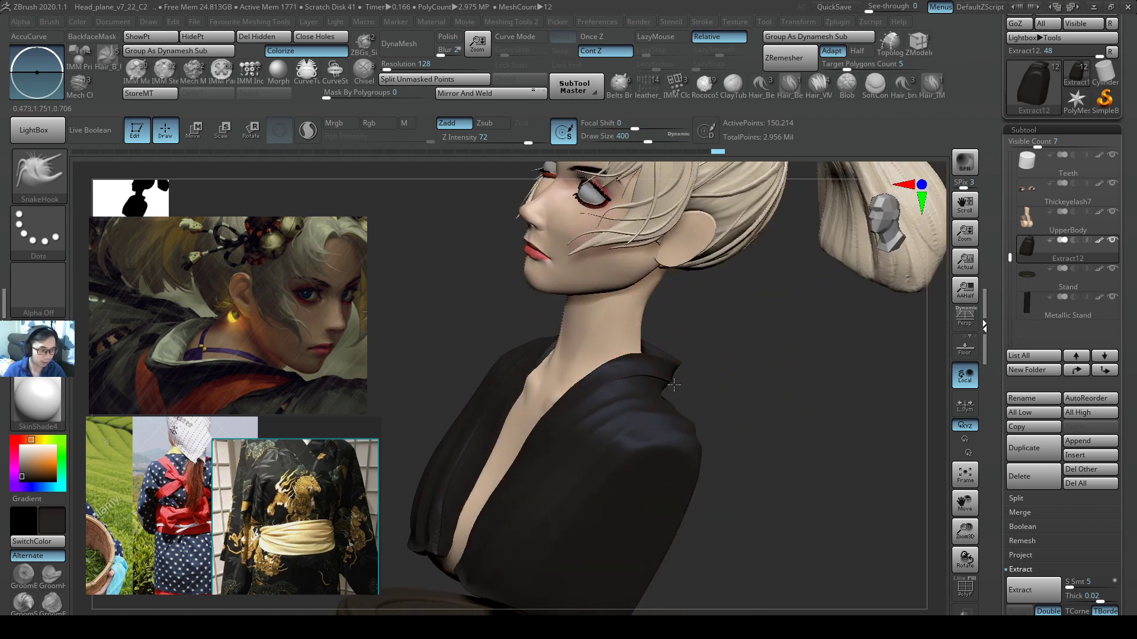
{"action": "mouse_move", "coordinate": [631, 385]}
{"action": "right_mouse_down"}
{"action": "mouse_move", "coordinate": [651, 375]}
{"action": "mouse_move", "coordinate": [732, 396]}
{"action": "mouse_move", "coordinate": [693, 450]}
{"action": "mouse_move", "coordinate": [665, 404]}
{"action": "mouse_move", "coordinate": [674, 414]}
{"action": "mouse_move", "coordinate": [650, 496]}
{"action": "mouse_move", "coordinate": [664, 450]}
{"action": "right_mouse_up"}
{"action": "key", "text": "s"}
{"action": "left_click_drag", "start_coordinate": [663, 450], "coordinate": [655, 449]}
- Switch to DamStandard, try fold strokes on the upper back at draw size 311, undo two strokes and enlarge the brush to 379
{"action": "key", "text": "b"}
{"action": "key", "text": "d"}
{"action": "key", "text": "s"}
{"action": "right_click_drag", "start_coordinate": [639, 418], "coordinate": [634, 433], "text": "ctrl"}
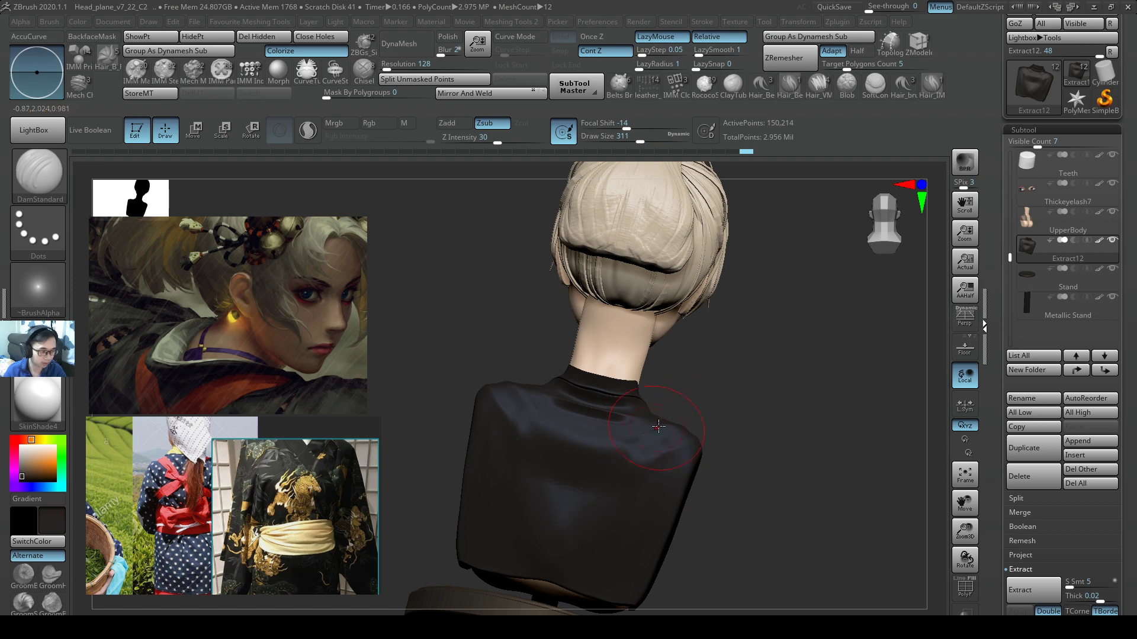
{"action": "key", "text": "ctrl+z"}
{"action": "key", "text": "ctrl+z"}
{"action": "key", "text": "bracketright"}
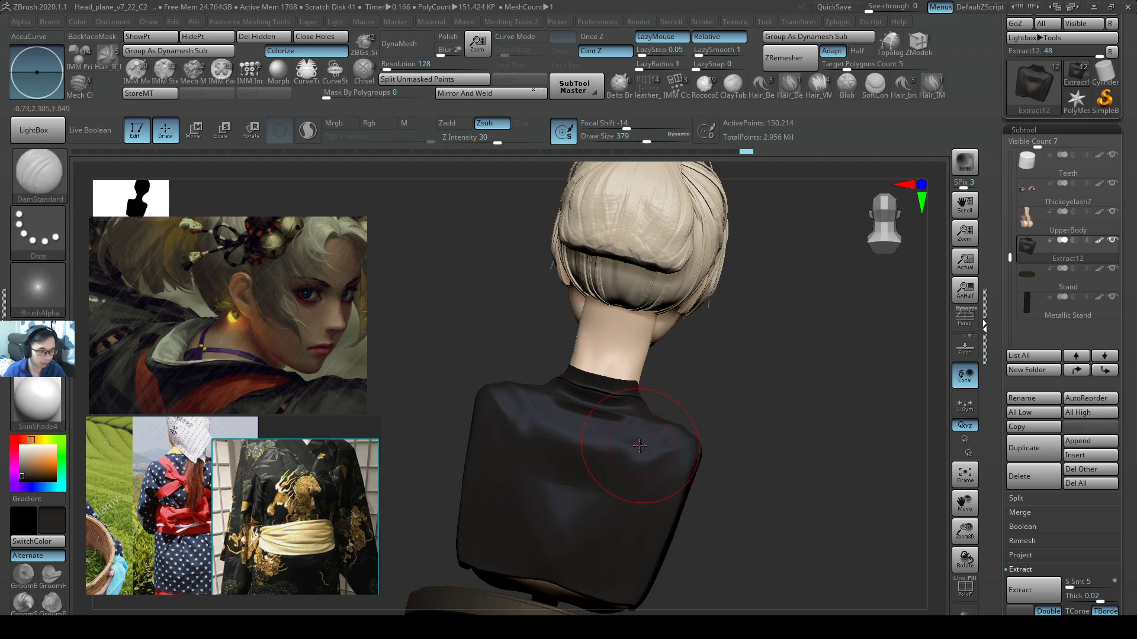
- Carve diagonal folds across the back of the kimono with DamStandard, undoing unwanted strokes along the way
{"action": "right_click_drag", "start_coordinate": [643, 424], "coordinate": [577, 443]}
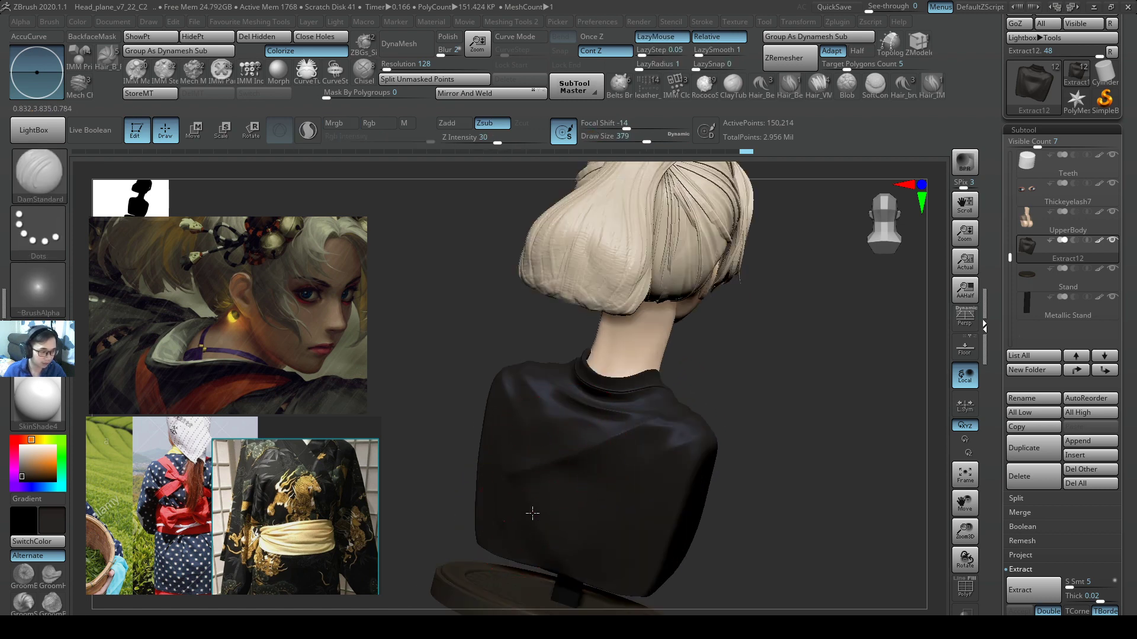
{"action": "key", "text": "ctrl+z"}
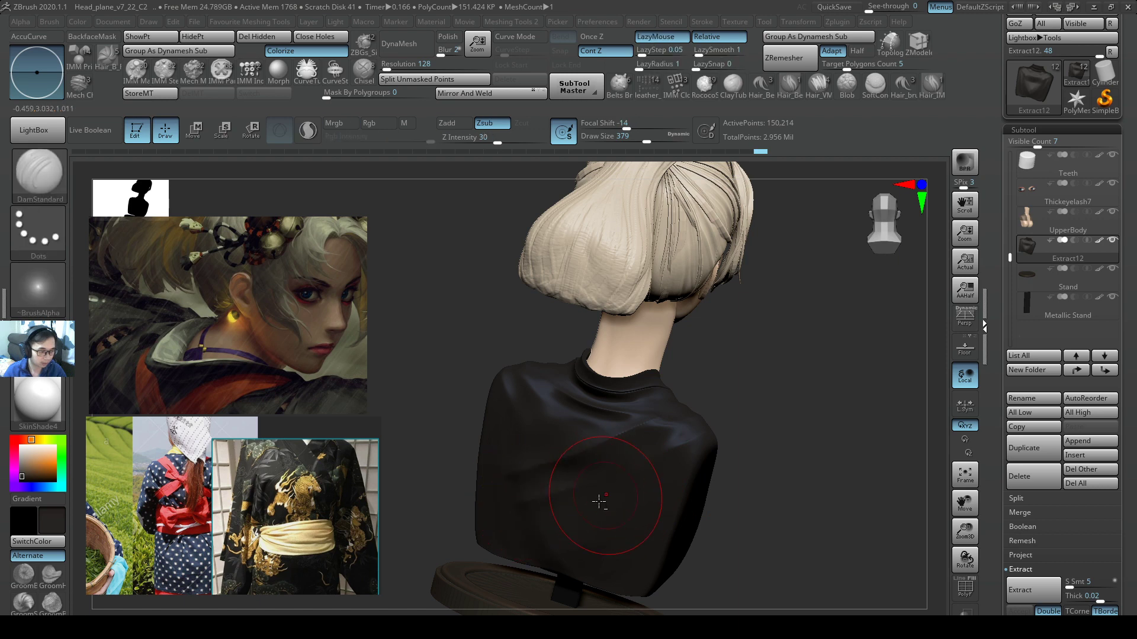
{"action": "key", "text": "ctrl+z"}
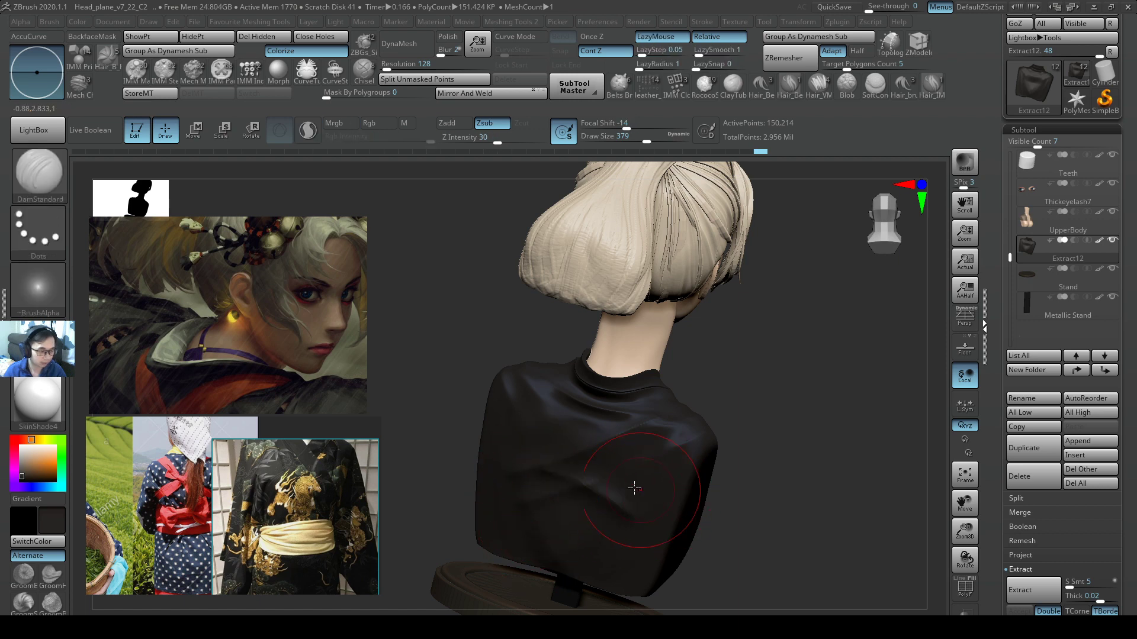
{"action": "right_click_drag", "start_coordinate": [595, 473], "coordinate": [571, 448]}
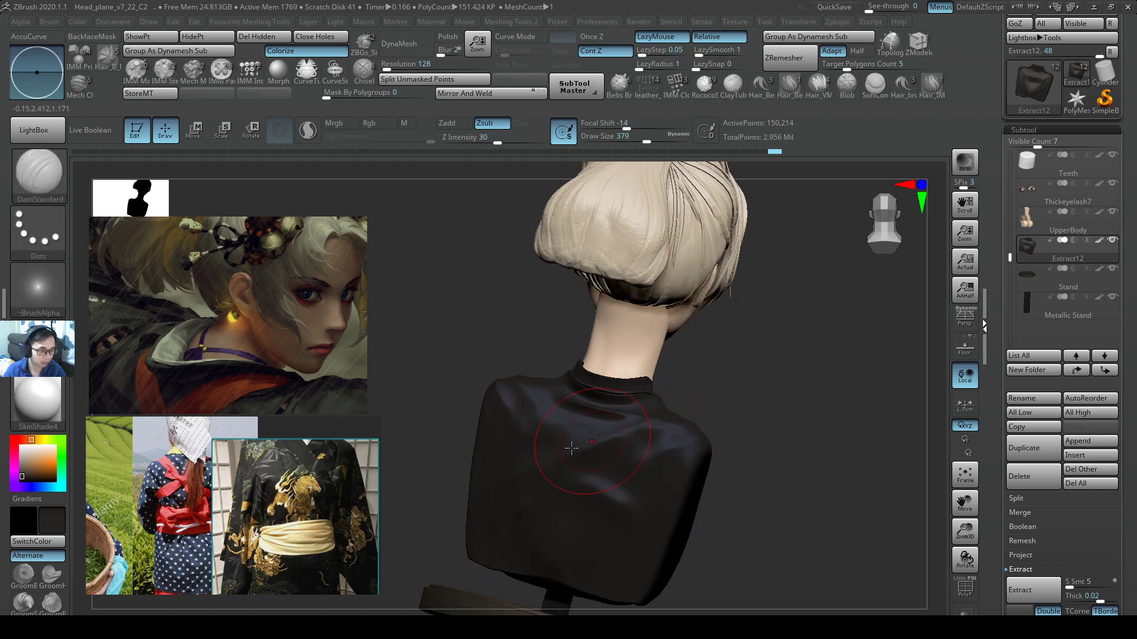
{"action": "mouse_move", "coordinate": [514, 427]}
{"action": "right_mouse_down"}
{"action": "mouse_move", "coordinate": [703, 477]}
{"action": "mouse_move", "coordinate": [723, 500]}
{"action": "mouse_move", "coordinate": [746, 482]}
{"action": "mouse_move", "coordinate": [696, 455]}
{"action": "mouse_move", "coordinate": [639, 507]}
{"action": "right_mouse_up"}
{"action": "right_click", "coordinate": [639, 507]}
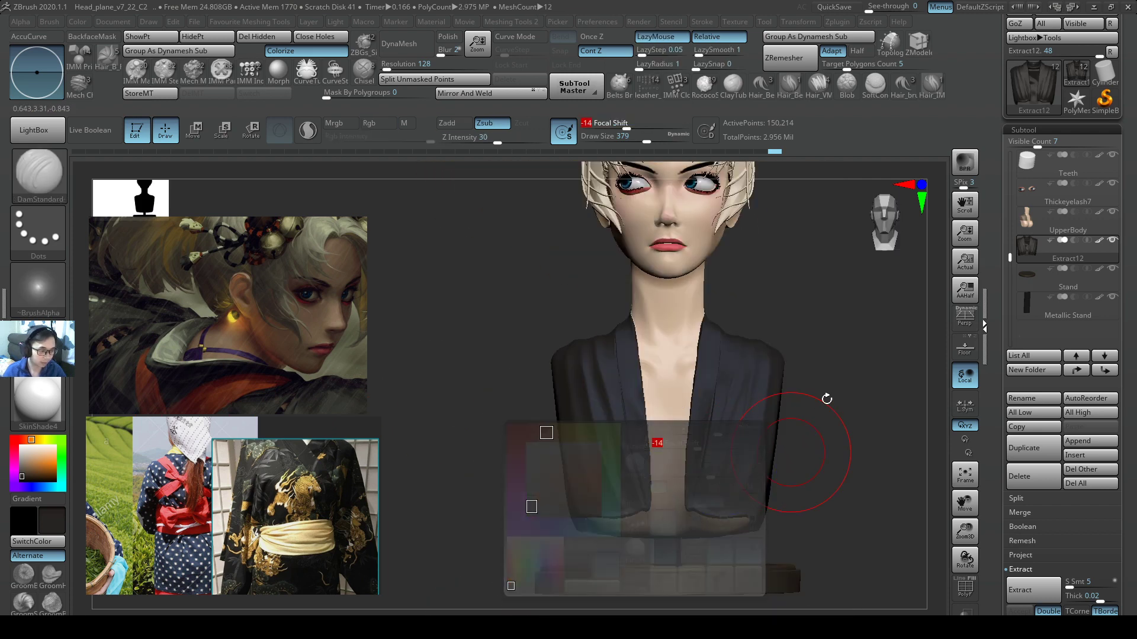
{"action": "right_click_drag", "start_coordinate": [824, 400], "coordinate": [817, 329]}
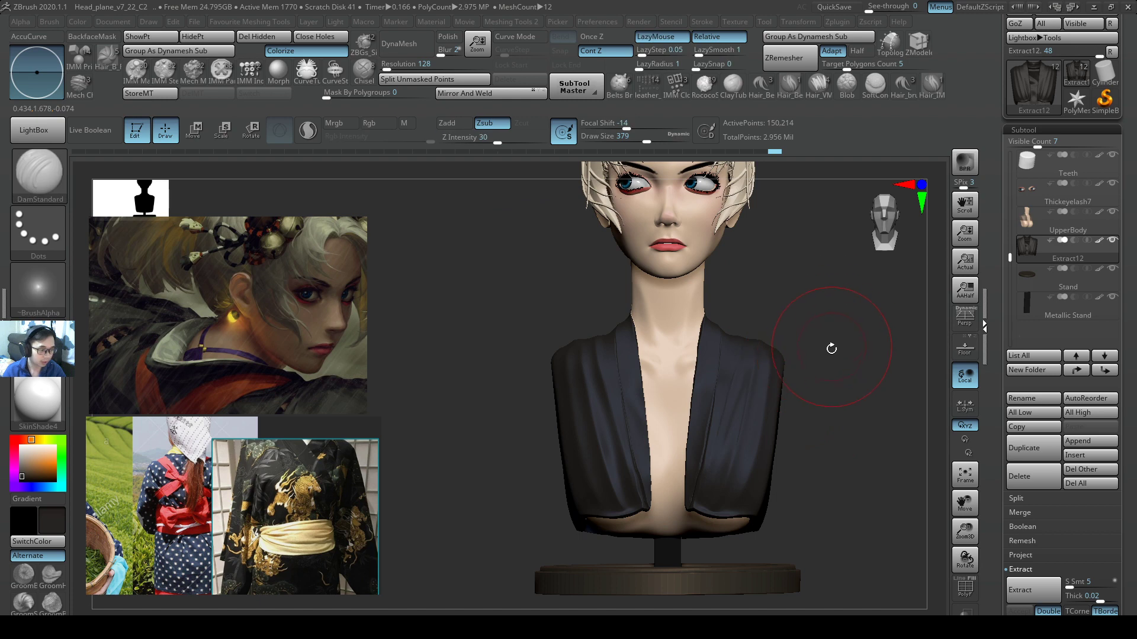
- Show the kimono's polygroup colours, combine the whole garment into a single polygroup and clear the mask
{"action": "key", "text": "shift+f"}
{"action": "mouse_move", "coordinate": [704, 373]}
{"action": "right_mouse_down"}
{"action": "mouse_move", "coordinate": [622, 325]}
{"action": "mouse_move", "coordinate": [584, 335]}
{"action": "mouse_move", "coordinate": [665, 491]}
{"action": "mouse_move", "coordinate": [681, 374]}
{"action": "right_mouse_up"}
{"action": "right_click", "coordinate": [729, 418]}
{"action": "right_click_drag", "start_coordinate": [744, 346], "coordinate": [695, 322], "text": "alt"}
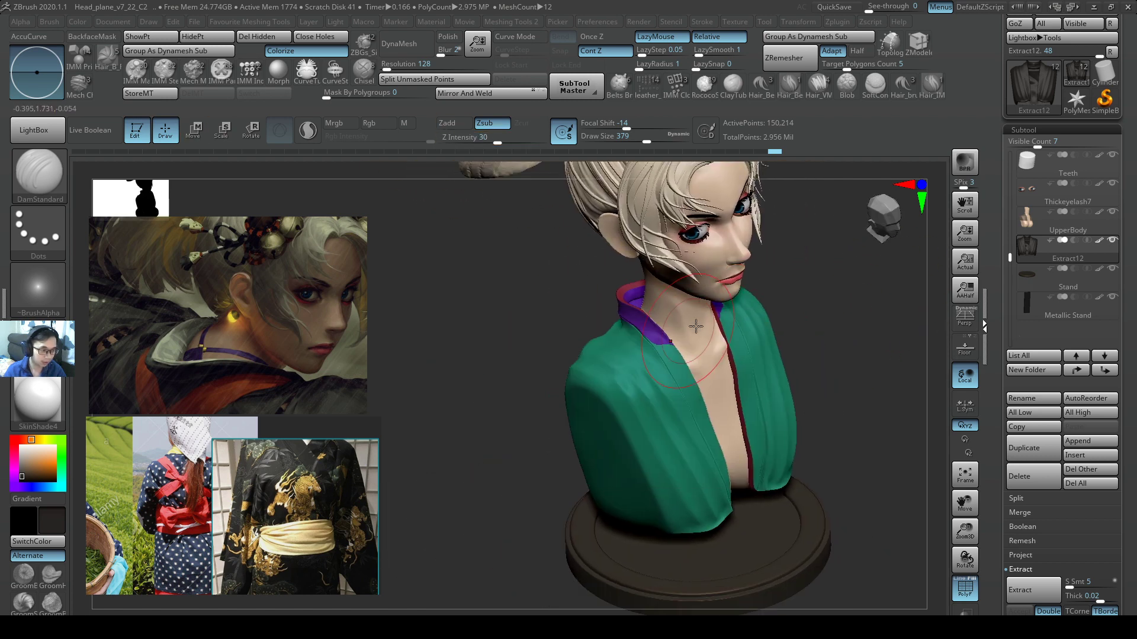
{"action": "key", "text": "ctrl"}
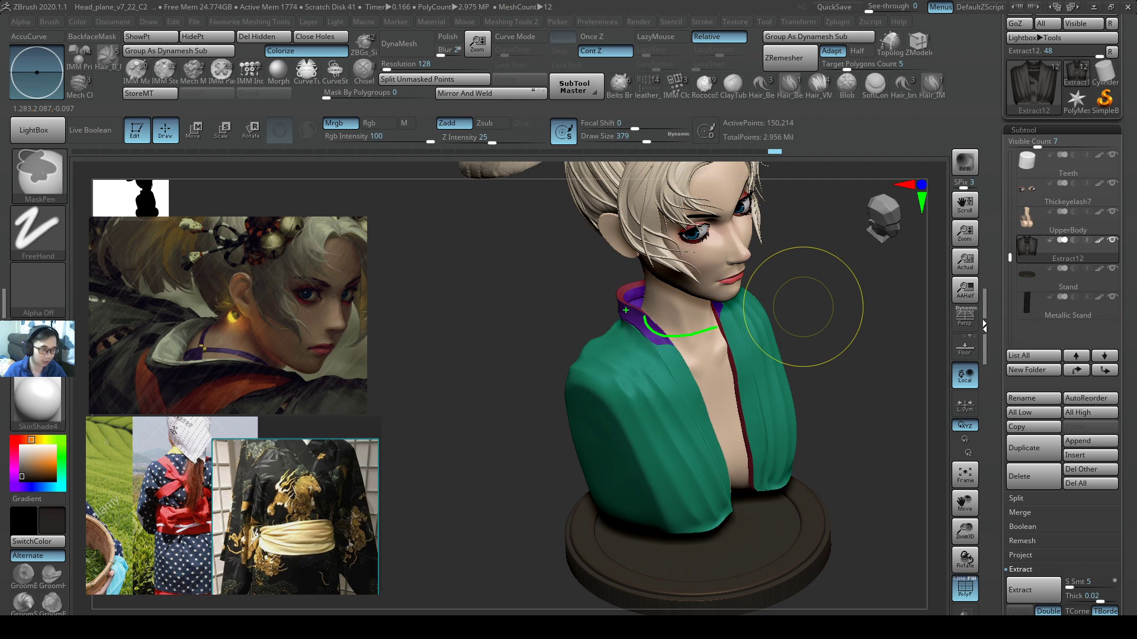
{"action": "key", "text": "shift+f"}
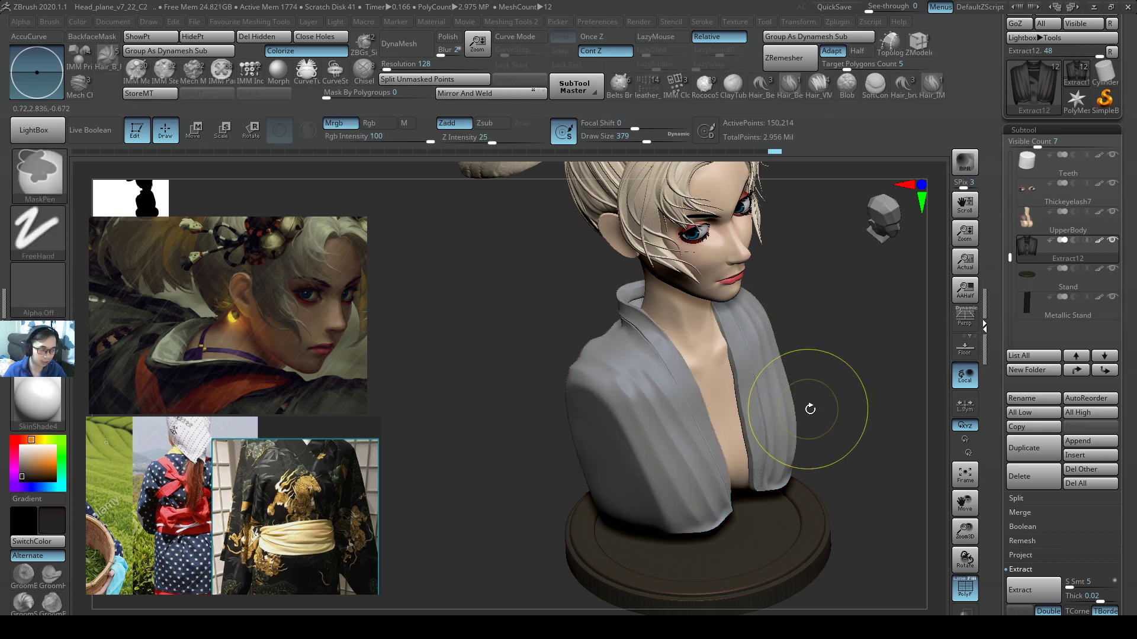
{"action": "left_click", "coordinate": [805, 405], "text": "ctrl"}
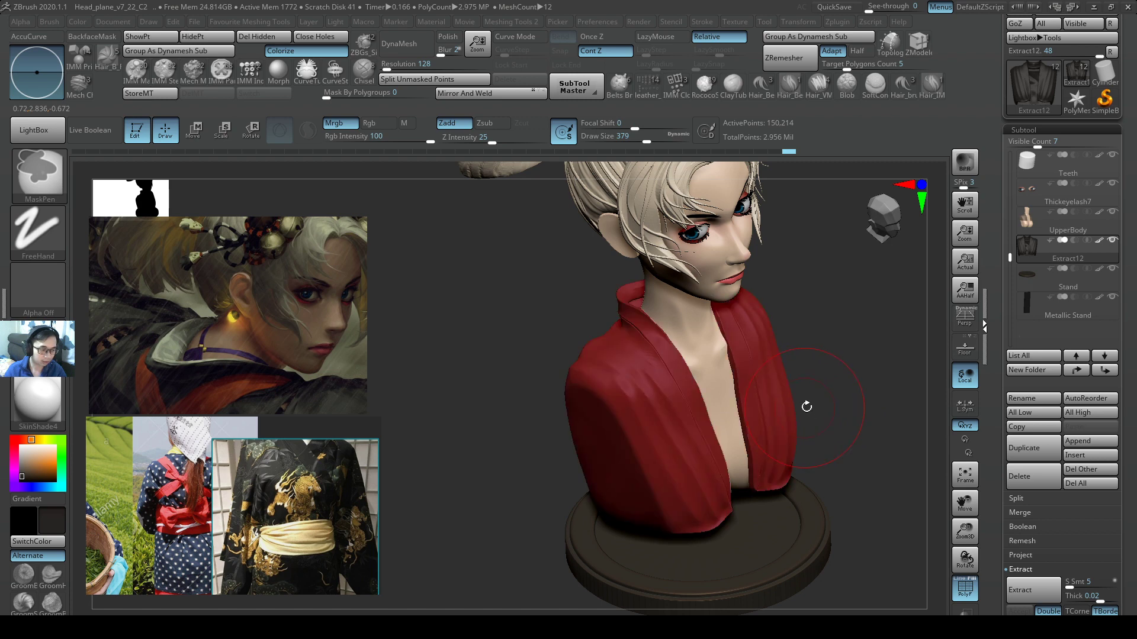
- Examine the kimono's collar, shoulder folds and front opening from several sides
{"action": "mouse_move", "coordinate": [816, 401]}
{"action": "left_mouse_down"}
{"action": "mouse_move", "coordinate": [822, 379]}
{"action": "mouse_move", "coordinate": [833, 401]}
{"action": "left_mouse_up"}
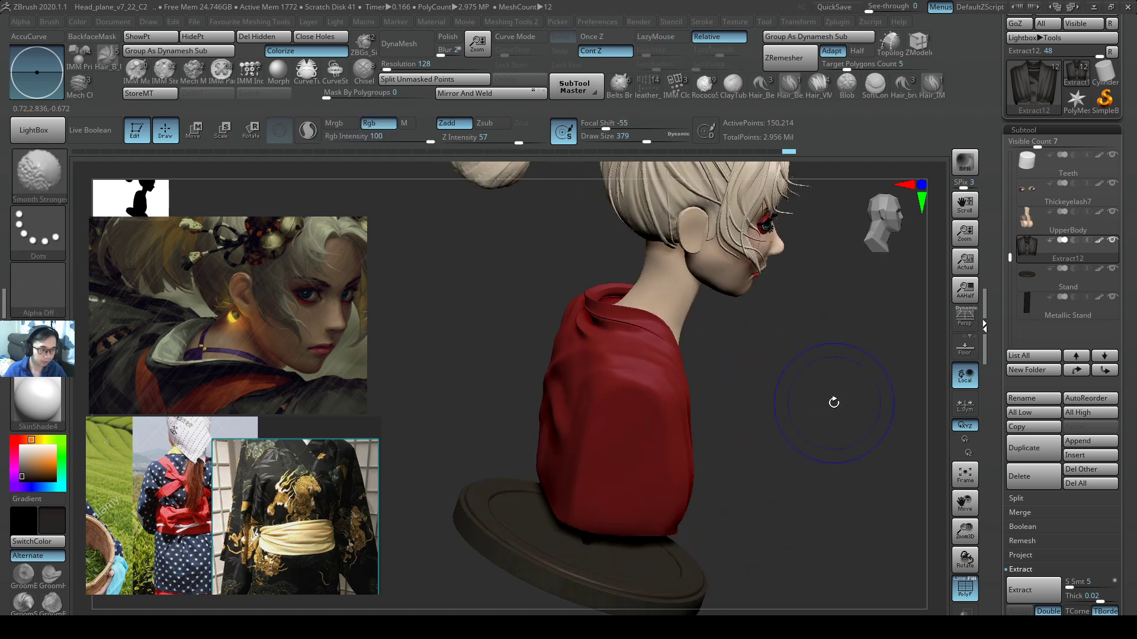
{"action": "key", "text": "shift+f"}
{"action": "key", "text": "shift+f"}
{"action": "right_click_drag", "start_coordinate": [732, 358], "coordinate": [750, 377], "text": "ctrl"}
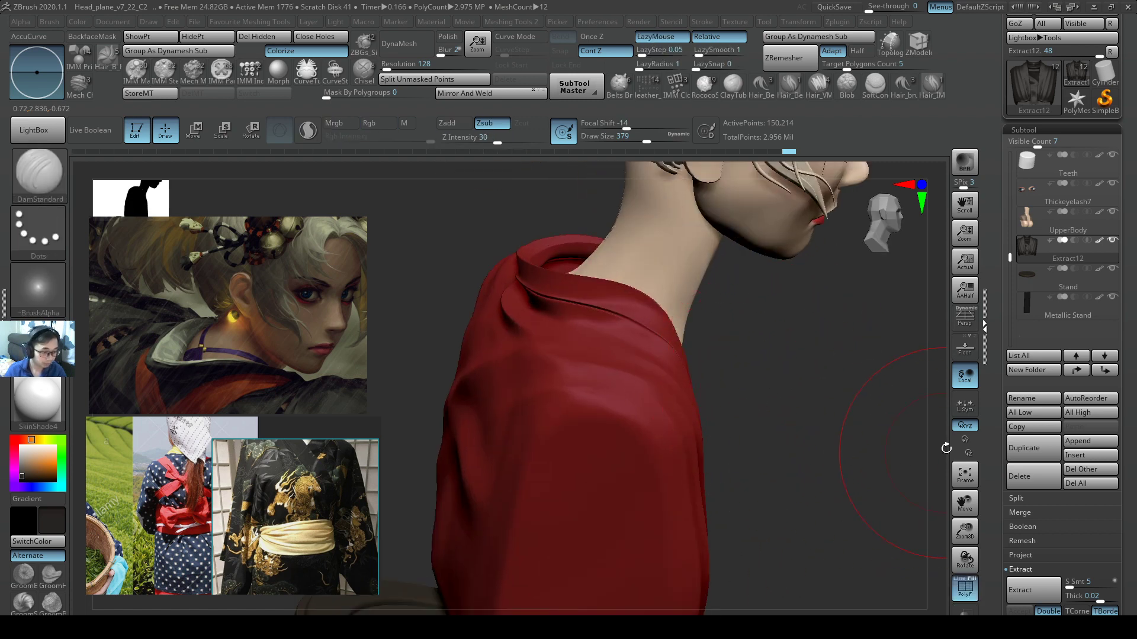
{"action": "left_click_drag", "start_coordinate": [752, 470], "coordinate": [758, 501]}
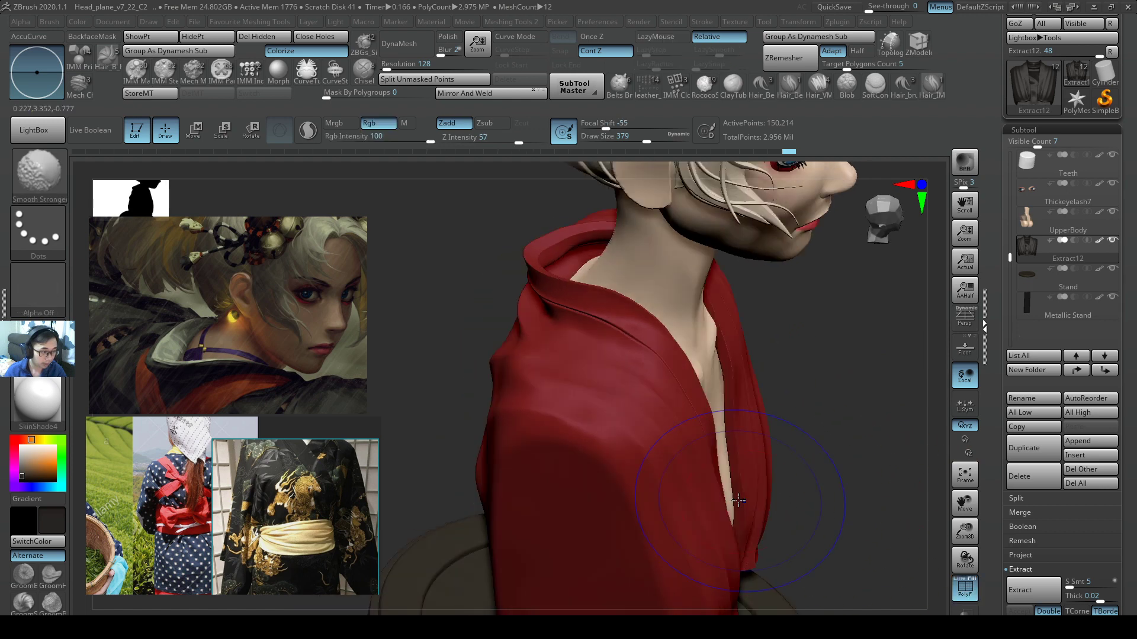
{"action": "key", "text": "shift+f"}
{"action": "key", "text": "shift+f"}
{"action": "right_click_drag", "start_coordinate": [761, 501], "coordinate": [677, 436], "text": "ctrl"}
{"action": "mouse_move", "coordinate": [812, 386]}
{"action": "left_mouse_down"}
{"action": "mouse_move", "coordinate": [806, 431]}
{"action": "mouse_move", "coordinate": [680, 452]}
{"action": "mouse_move", "coordinate": [783, 464]}
{"action": "left_mouse_up"}
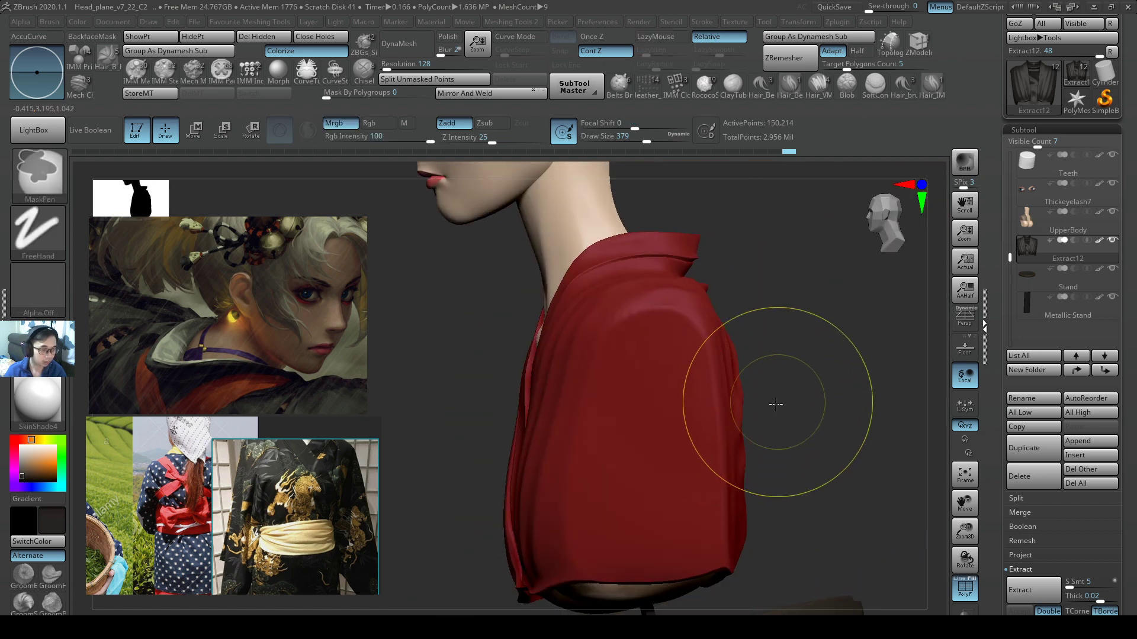
- Mask the kimono half on the character's left side and turn it into its own polygroup
{"action": "left_click_drag", "start_coordinate": [773, 401], "coordinate": [767, 410]}
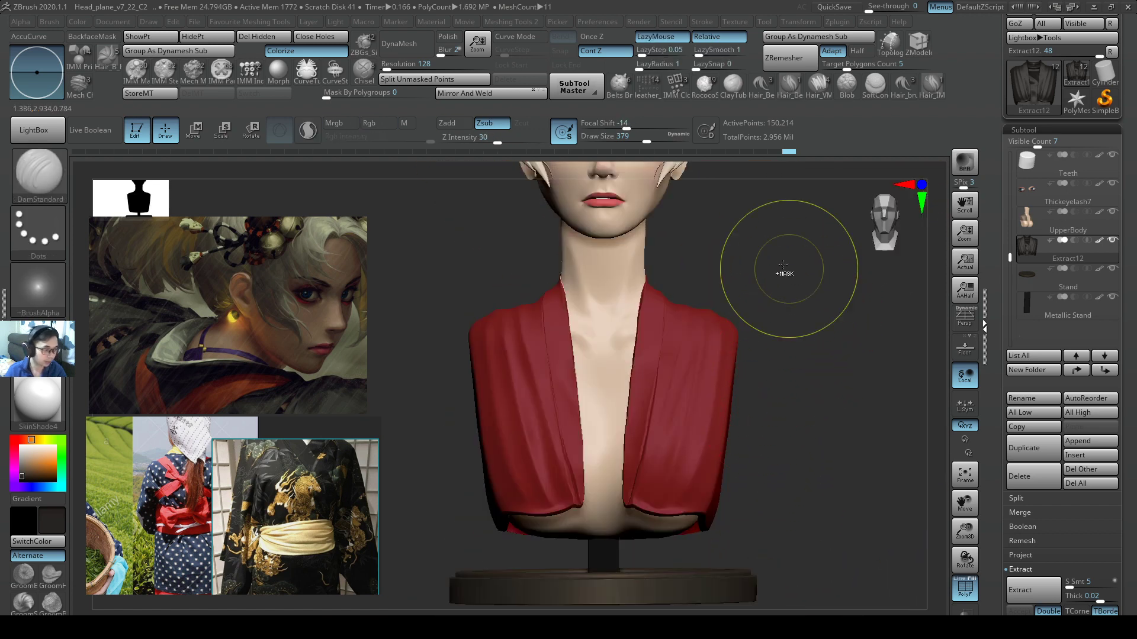
{"action": "mouse_move", "coordinate": [808, 212]}
{"action": "left_mouse_down", "text": "ctrl"}
{"action": "mouse_move", "coordinate": [687, 330]}
{"action": "mouse_move", "coordinate": [578, 563]}
{"action": "mouse_move", "coordinate": [604, 561]}
{"action": "left_mouse_up", "text": "ctrl"}
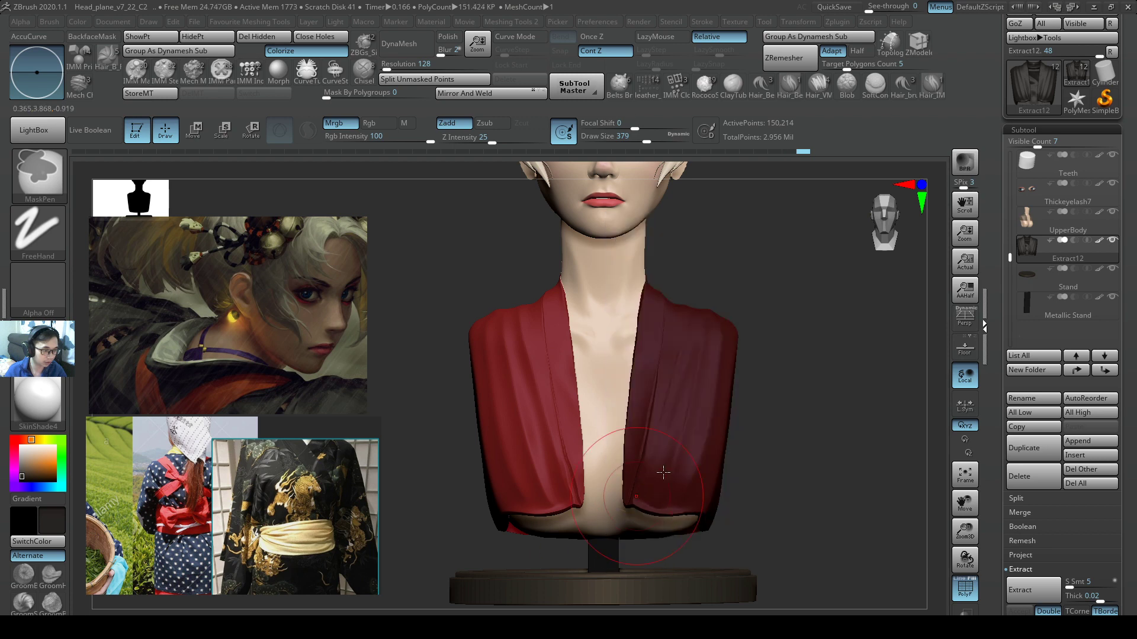
{"action": "left_click_drag", "start_coordinate": [782, 353], "coordinate": [807, 381]}
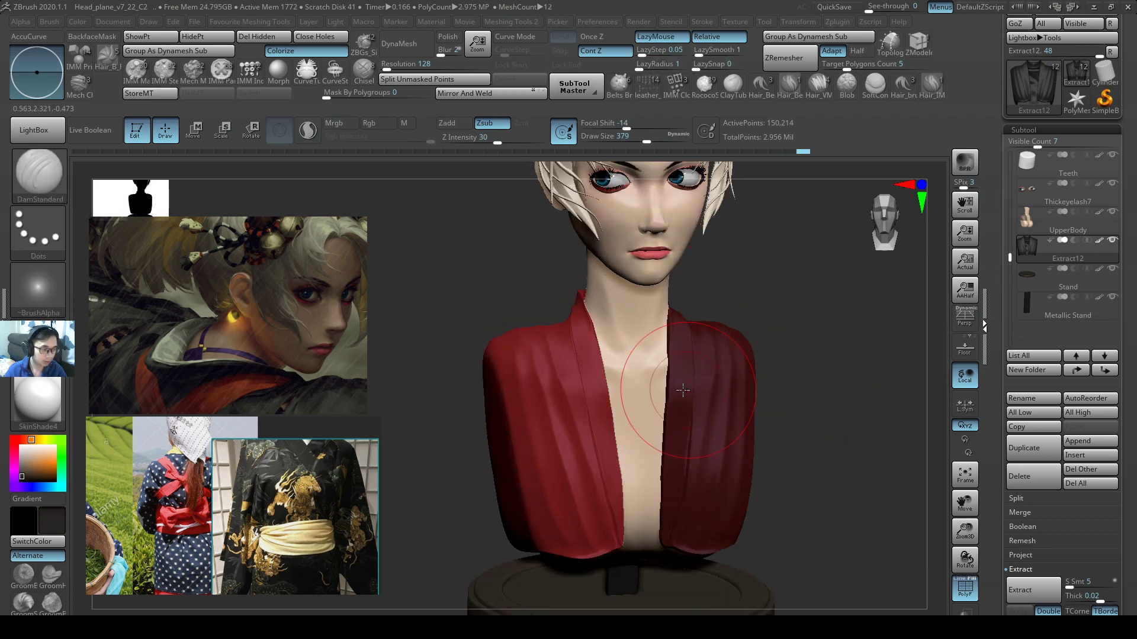
{"action": "right_click_drag", "start_coordinate": [664, 358], "coordinate": [738, 395]}
{"action": "right_click_drag", "start_coordinate": [721, 324], "coordinate": [747, 389]}
{"action": "key", "text": "ctrl+w"}
- Switch to SnakeHook with draw size 500 and set Mask By Polygroups to 100
{"action": "mouse_move", "coordinate": [662, 408]}
{"action": "right_mouse_down"}
{"action": "mouse_move", "coordinate": [751, 414]}
{"action": "mouse_move", "coordinate": [739, 380]}
{"action": "mouse_move", "coordinate": [774, 338]}
{"action": "right_mouse_up"}
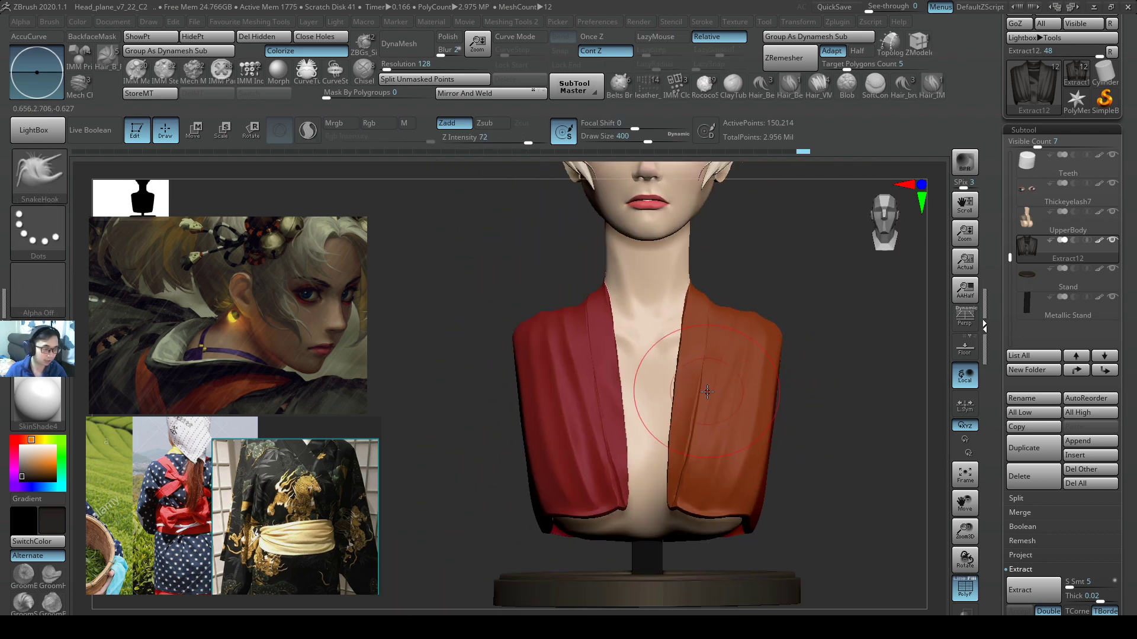
{"action": "key", "text": "s"}
{"action": "left_click_drag", "start_coordinate": [705, 393], "coordinate": [714, 393]}
{"action": "left_click_drag", "start_coordinate": [358, 99], "coordinate": [387, 96]}
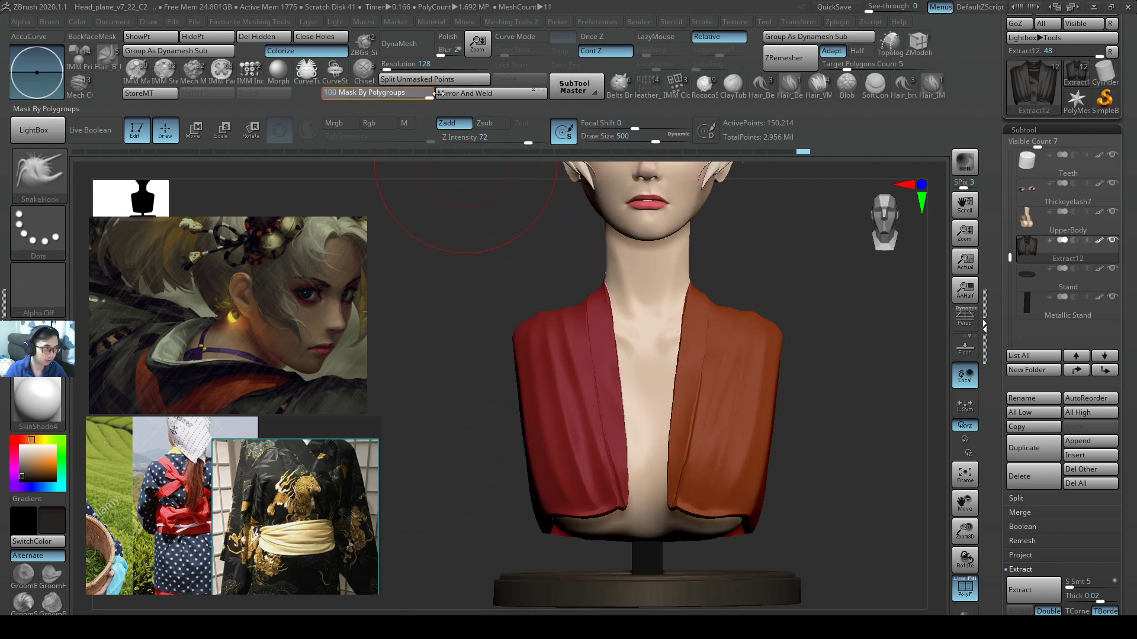
- Set the draw size to 867 and pull the red front panel across the chest towards the centre
{"action": "key", "text": "s"}
{"action": "left_click_drag", "start_coordinate": [619, 466], "coordinate": [643, 466]}
{"action": "left_click_drag", "start_coordinate": [618, 505], "coordinate": [673, 529]}
{"action": "left_click_drag", "start_coordinate": [593, 456], "coordinate": [617, 470]}
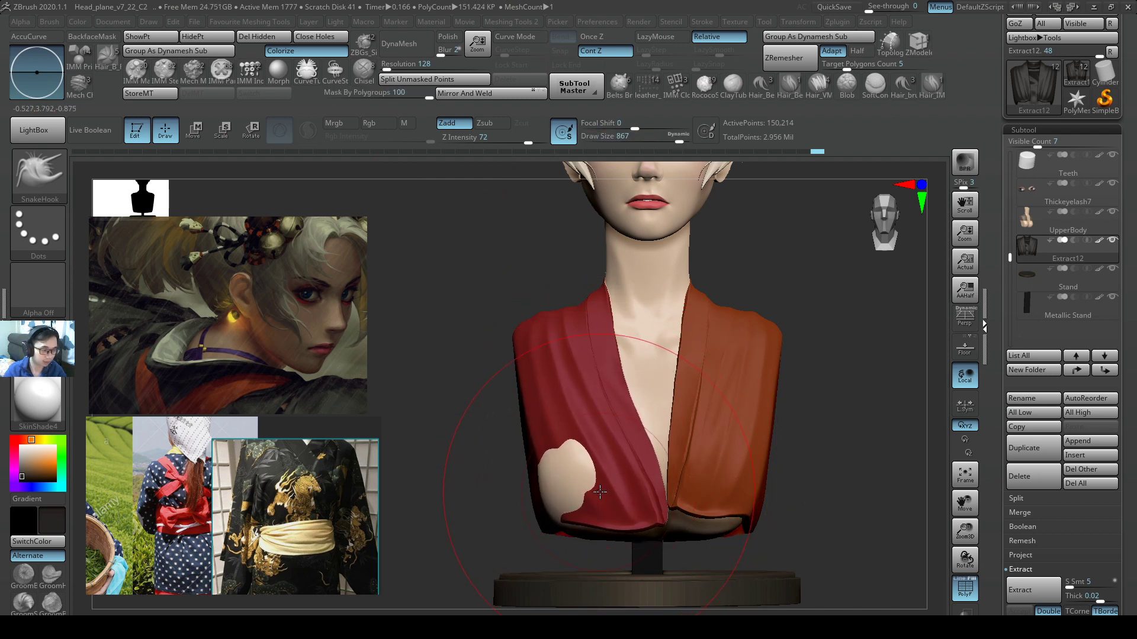
- Pull the lower edge of the orange front panel inward to meet the red panel at the centre
{"action": "left_click_drag", "start_coordinate": [699, 490], "coordinate": [670, 514]}
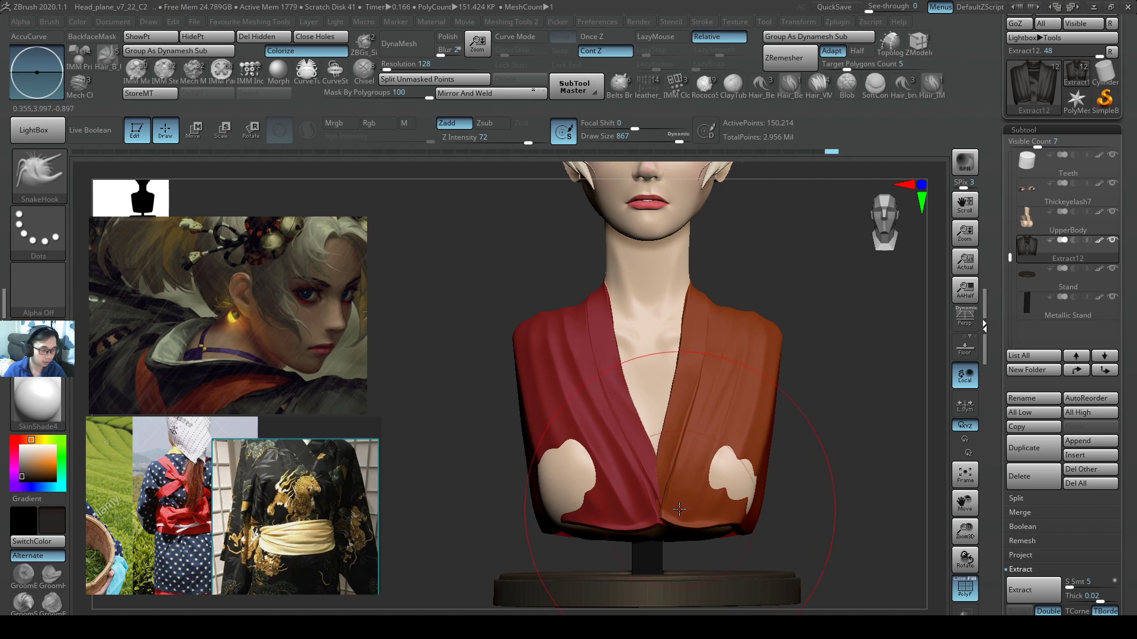
{"action": "right_click_drag", "start_coordinate": [682, 503], "coordinate": [710, 500]}
{"action": "left_click_drag", "start_coordinate": [705, 494], "coordinate": [680, 502]}
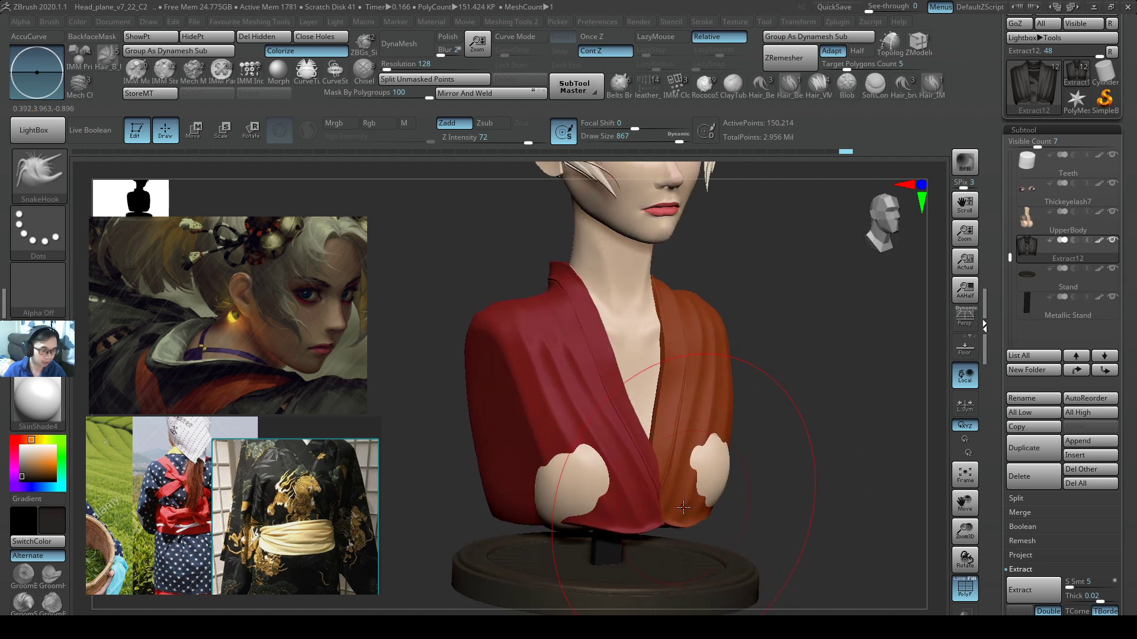
{"action": "mouse_move", "coordinate": [680, 502]}
{"action": "right_mouse_down"}
{"action": "mouse_move", "coordinate": [689, 499]}
{"action": "mouse_move", "coordinate": [658, 504]}
{"action": "right_mouse_up"}
{"action": "left_click_drag", "start_coordinate": [714, 496], "coordinate": [689, 503]}
- Adjust the overlap of the two front panels at the bottom of the neckline from angled views
{"action": "right_click_drag", "start_coordinate": [689, 504], "coordinate": [705, 509]}
{"action": "left_click_drag", "start_coordinate": [703, 510], "coordinate": [690, 512]}
{"action": "right_click_drag", "start_coordinate": [691, 510], "coordinate": [705, 506]}
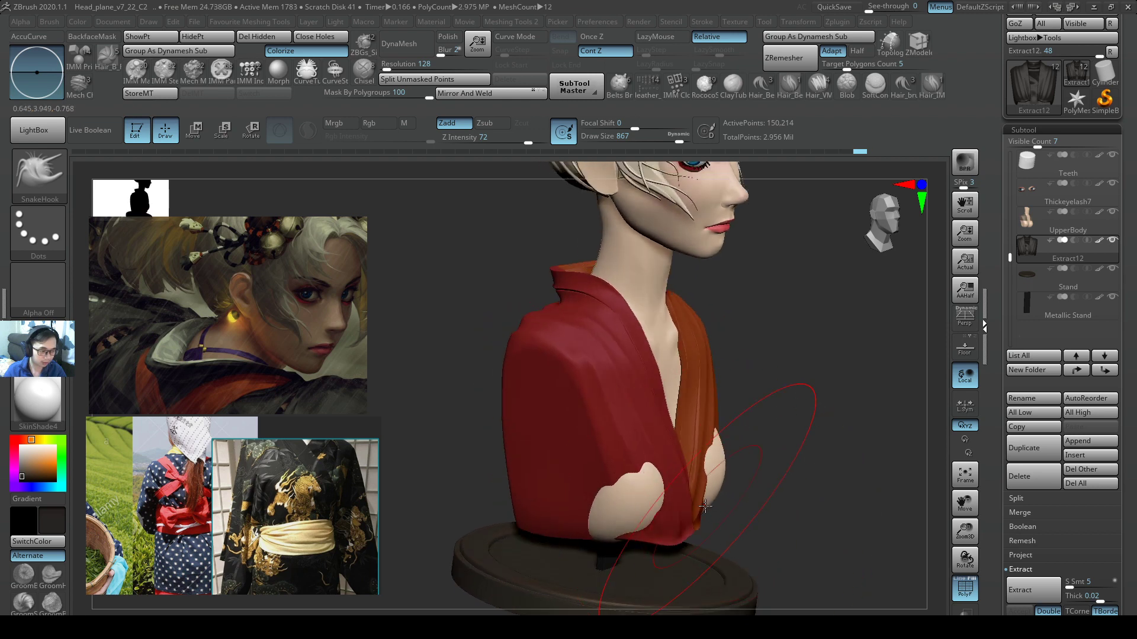
{"action": "left_click_drag", "start_coordinate": [705, 482], "coordinate": [694, 487]}
{"action": "right_click_drag", "start_coordinate": [694, 487], "coordinate": [645, 496]}
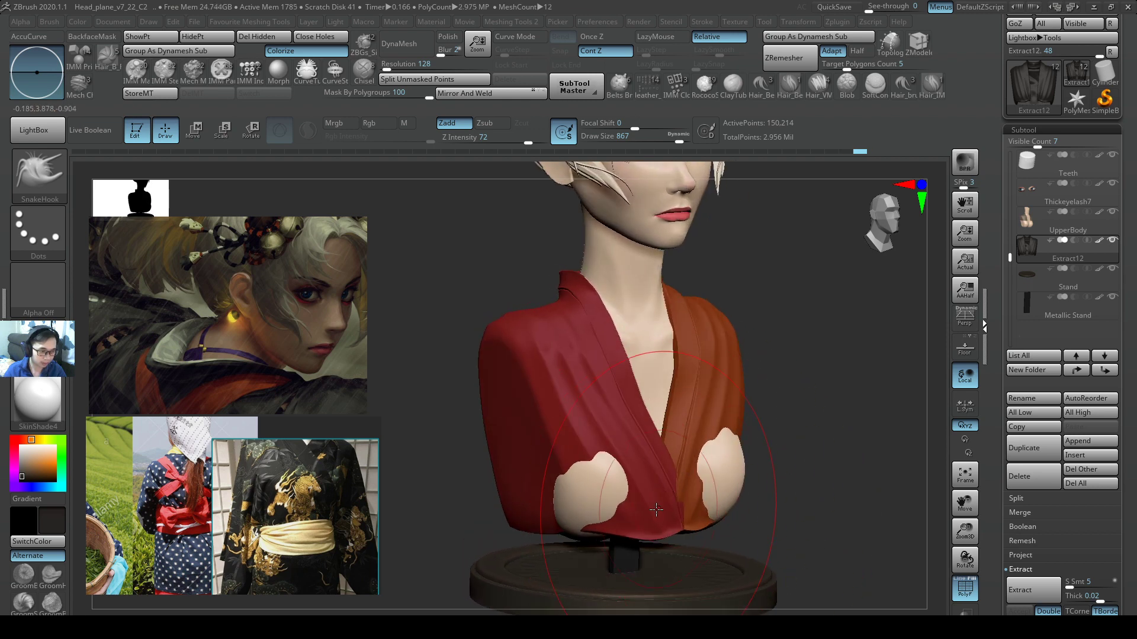
{"action": "left_click_drag", "start_coordinate": [704, 493], "coordinate": [691, 496]}
- Reduce the draw size to 453 and pull the lower red panel outward over the exposed chest
{"action": "right_click_drag", "start_coordinate": [669, 498], "coordinate": [596, 503]}
{"action": "left_click_drag", "start_coordinate": [619, 516], "coordinate": [606, 507]}
{"action": "key", "text": "s"}
{"action": "left_click_drag", "start_coordinate": [619, 495], "coordinate": [601, 486]}
{"action": "right_click_drag", "start_coordinate": [600, 488], "coordinate": [551, 490]}
{"action": "key", "text": "s"}
{"action": "left_click_drag", "start_coordinate": [614, 491], "coordinate": [599, 491]}
{"action": "left_click_drag", "start_coordinate": [607, 498], "coordinate": [598, 492]}
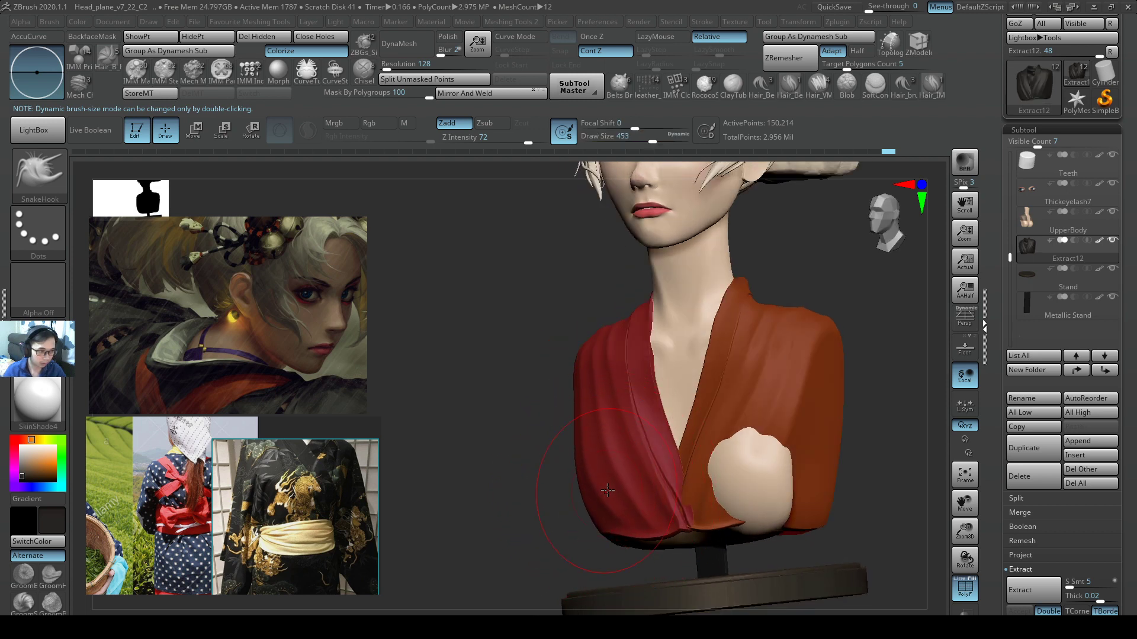
{"action": "right_click_drag", "start_coordinate": [673, 496], "coordinate": [834, 483]}
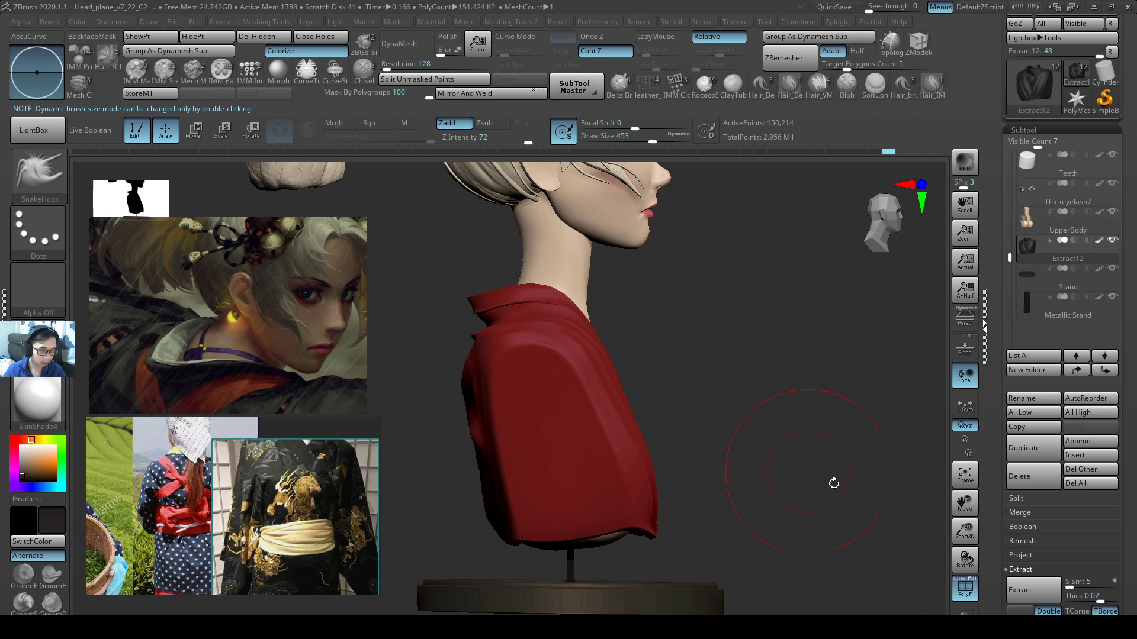
- Make the other subtools transparent and pull the orange front panel outward over the exposed chest at draw size 567
{"action": "left_click", "coordinate": [971, 610]}
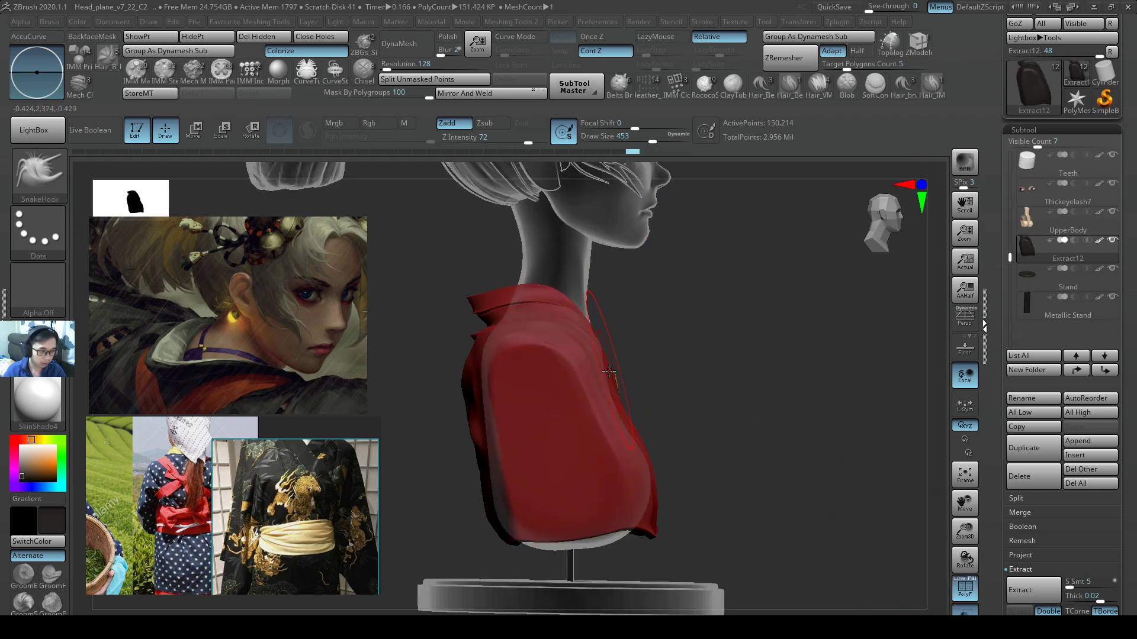
{"action": "left_click_drag", "start_coordinate": [858, 441], "coordinate": [731, 398]}
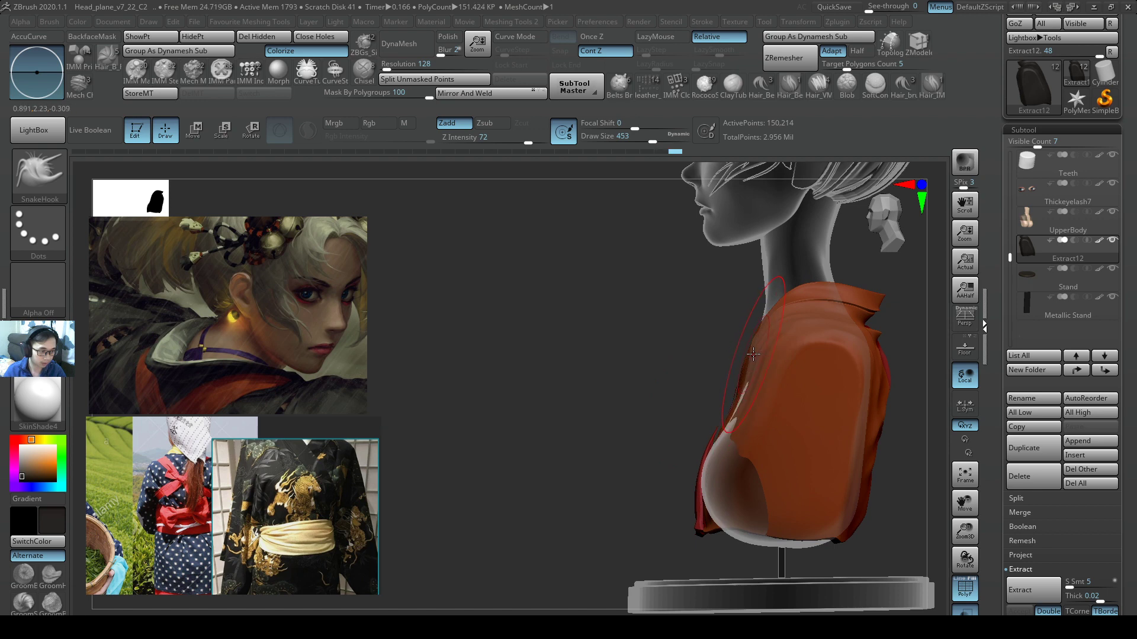
{"action": "right_click_drag", "start_coordinate": [752, 457], "coordinate": [859, 441]}
{"action": "key", "text": "s"}
{"action": "left_click_drag", "start_coordinate": [750, 466], "coordinate": [751, 474]}
{"action": "right_click_drag", "start_coordinate": [752, 474], "coordinate": [777, 472]}
{"action": "left_click_drag", "start_coordinate": [742, 470], "coordinate": [756, 470]}
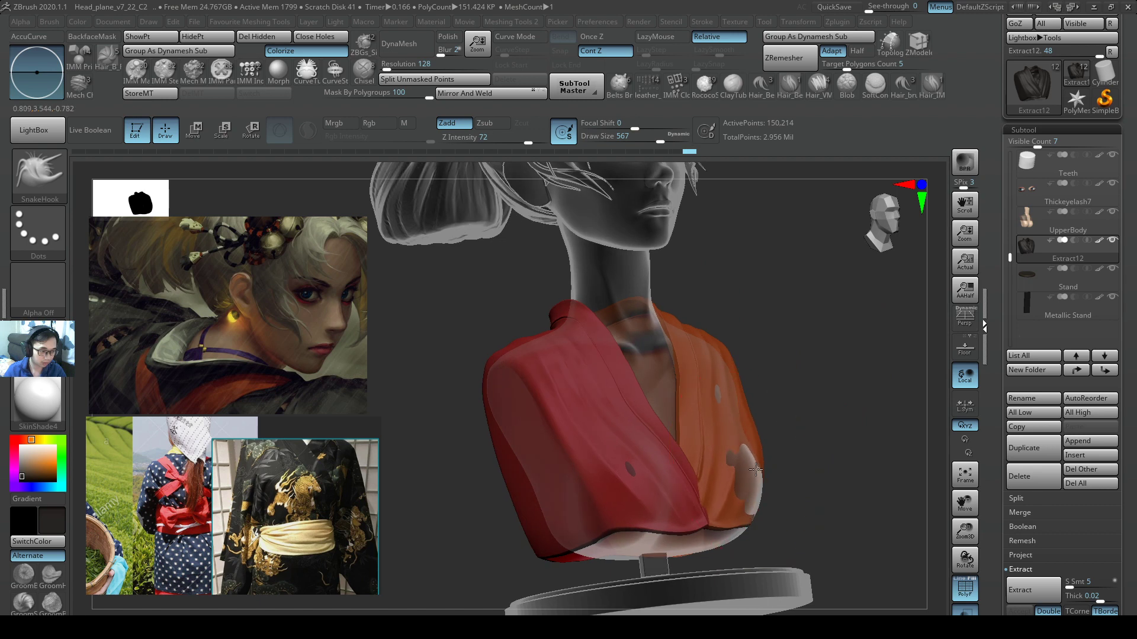
- Reduce the draw size to 331 and pull the outer side of the orange panel over the remaining exposed chest
{"action": "key", "text": "s"}
{"action": "key", "text": "s"}
{"action": "left_click_drag", "start_coordinate": [725, 402], "coordinate": [709, 401]}
{"action": "key", "text": "s"}
{"action": "mouse_move", "coordinate": [747, 479]}
{"action": "left_mouse_down"}
{"action": "mouse_move", "coordinate": [761, 485]}
{"action": "mouse_move", "coordinate": [749, 477]}
{"action": "left_mouse_up"}
{"action": "key", "text": "s"}
{"action": "mouse_move", "coordinate": [578, 486]}
{"action": "right_mouse_down"}
{"action": "mouse_move", "coordinate": [675, 489]}
{"action": "mouse_move", "coordinate": [793, 521]}
{"action": "right_mouse_up"}
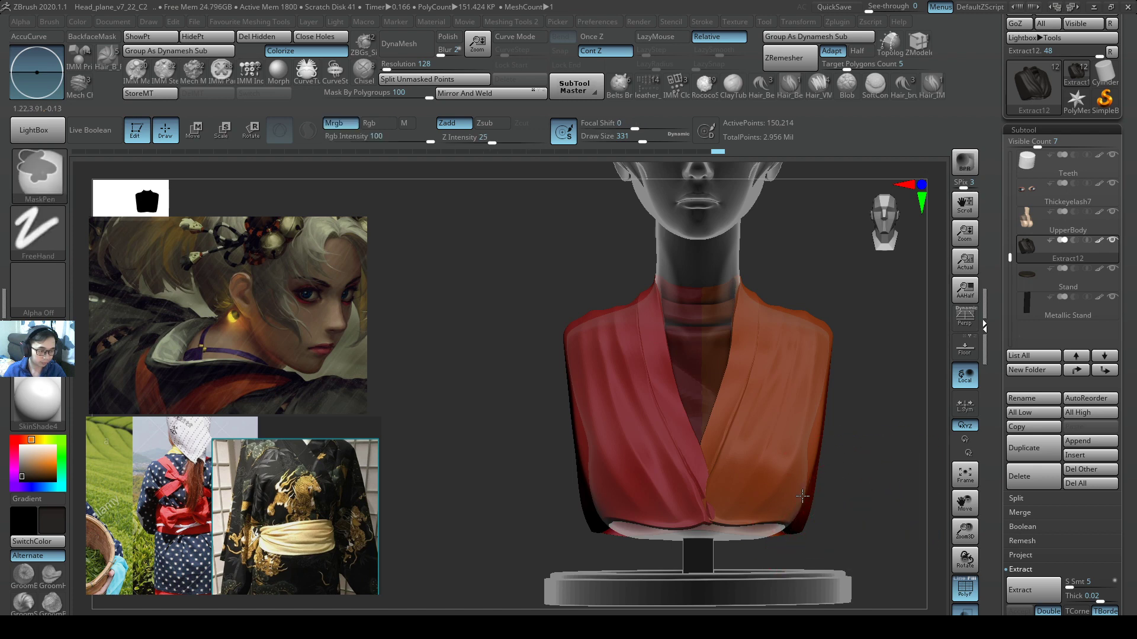
- Set the draw size to 393, adjust the red panel's lower tip where it meets the orange panel, and turn transparency off
{"action": "right_click_drag", "start_coordinate": [892, 516], "coordinate": [906, 541], "text": "ctrl"}
{"action": "mouse_move", "coordinate": [734, 527]}
{"action": "right_mouse_down", "text": "ctrl"}
{"action": "mouse_move", "coordinate": [704, 512]}
{"action": "mouse_move", "coordinate": [741, 508]}
{"action": "mouse_move", "coordinate": [728, 501]}
{"action": "mouse_move", "coordinate": [741, 494]}
{"action": "mouse_move", "coordinate": [722, 521]}
{"action": "mouse_move", "coordinate": [751, 527]}
{"action": "mouse_move", "coordinate": [738, 534]}
{"action": "right_mouse_up", "text": "ctrl"}
{"action": "key", "text": "s"}
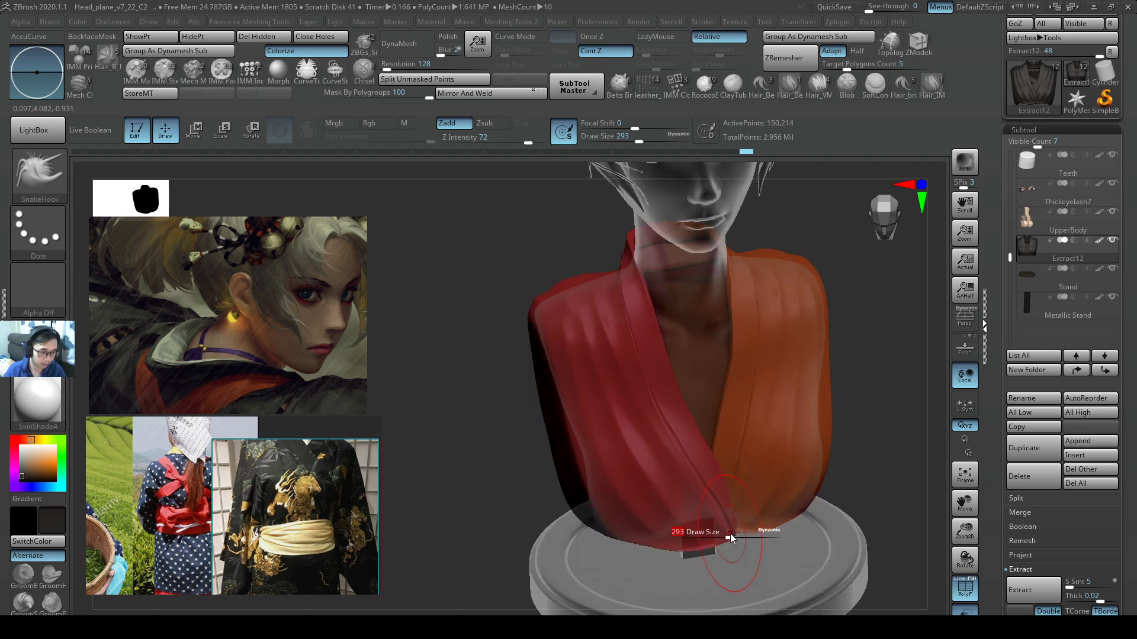
{"action": "left_click_drag", "start_coordinate": [728, 537], "coordinate": [737, 536]}
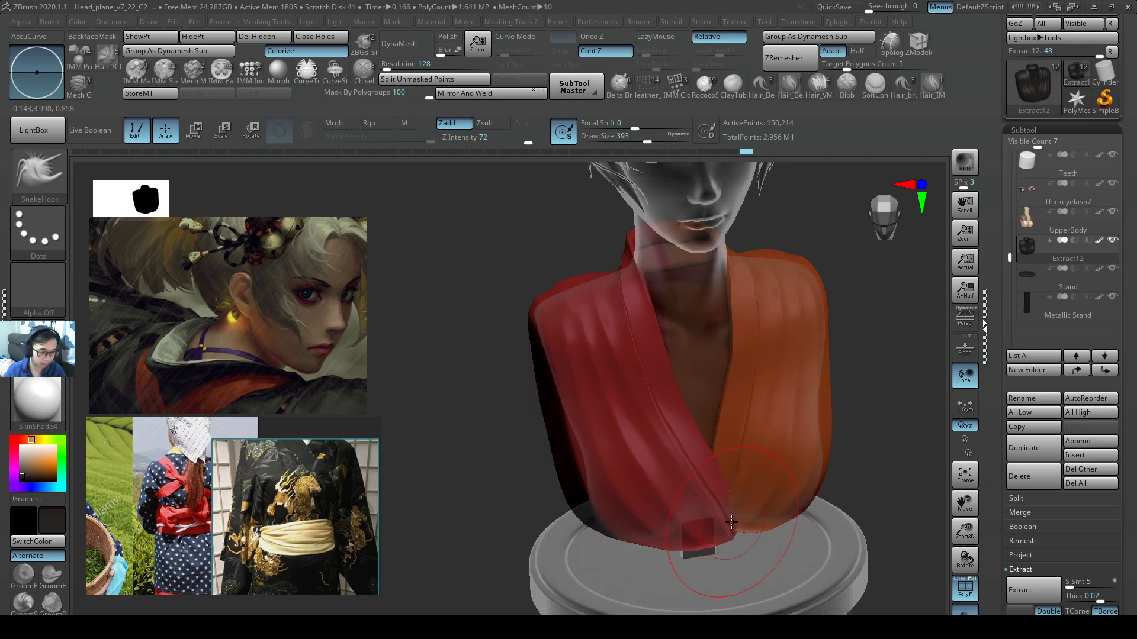
{"action": "left_click", "coordinate": [965, 611]}
{"action": "key", "text": "space"}
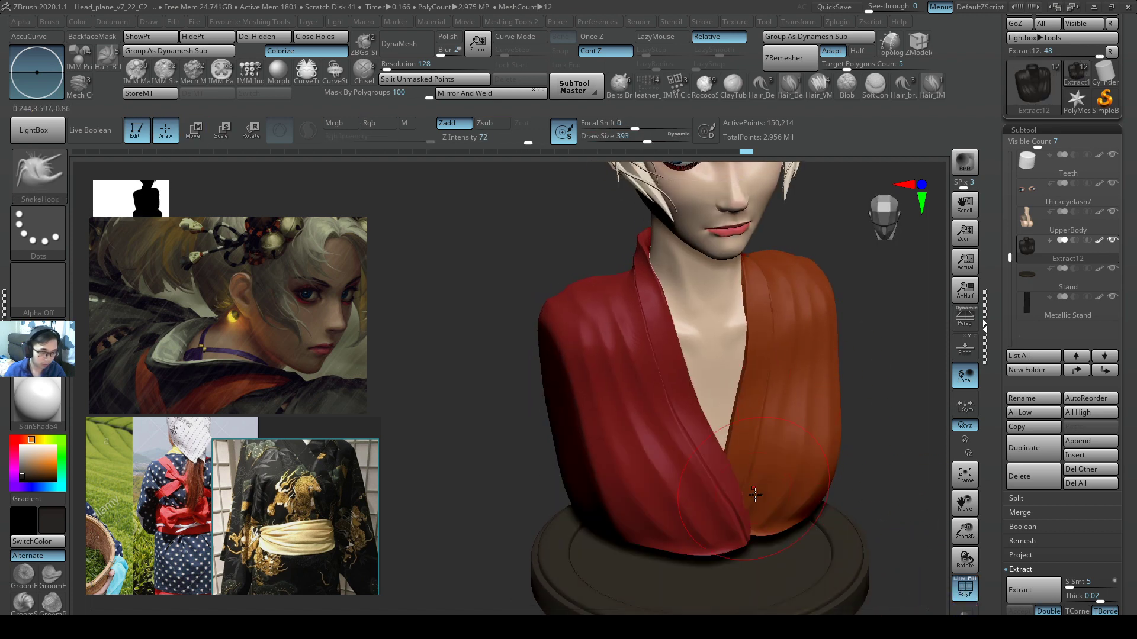
- Pull the red panel's lower tip further across the orange panel at draw size 542, refining it at 400
{"action": "key", "text": "s"}
{"action": "left_click_drag", "start_coordinate": [745, 512], "coordinate": [757, 512]}
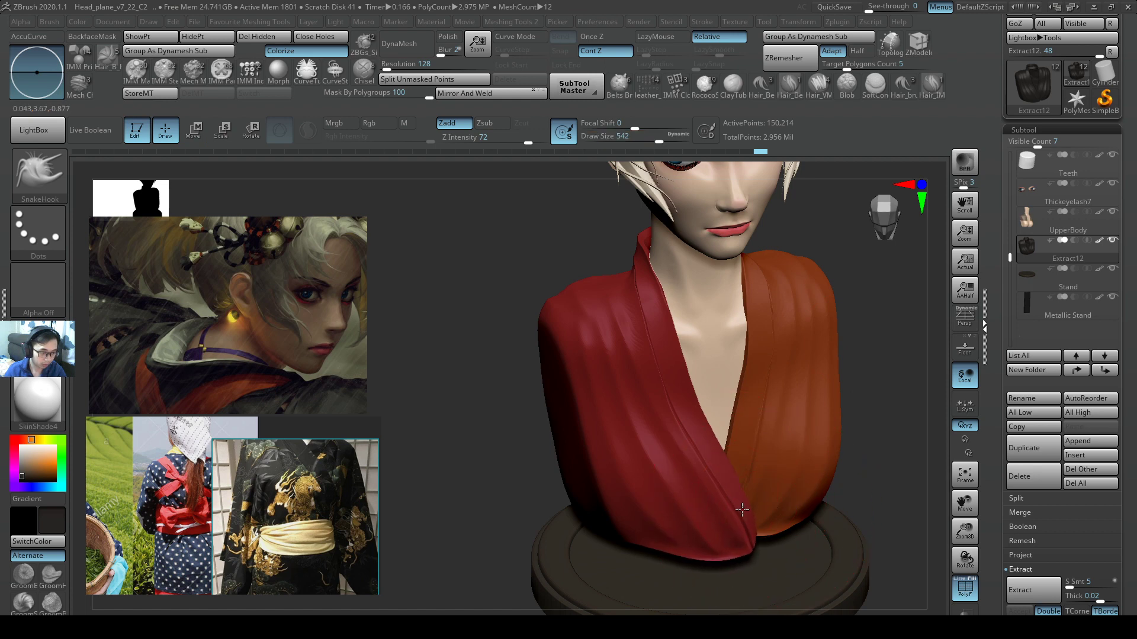
{"action": "key", "text": "s"}
{"action": "left_click_drag", "start_coordinate": [734, 559], "coordinate": [723, 536]}
{"action": "mouse_move", "coordinate": [785, 443]}
{"action": "right_mouse_down", "text": "ctrl"}
{"action": "mouse_move", "coordinate": [752, 403]}
{"action": "mouse_move", "coordinate": [790, 397]}
{"action": "right_mouse_up", "text": "ctrl"}
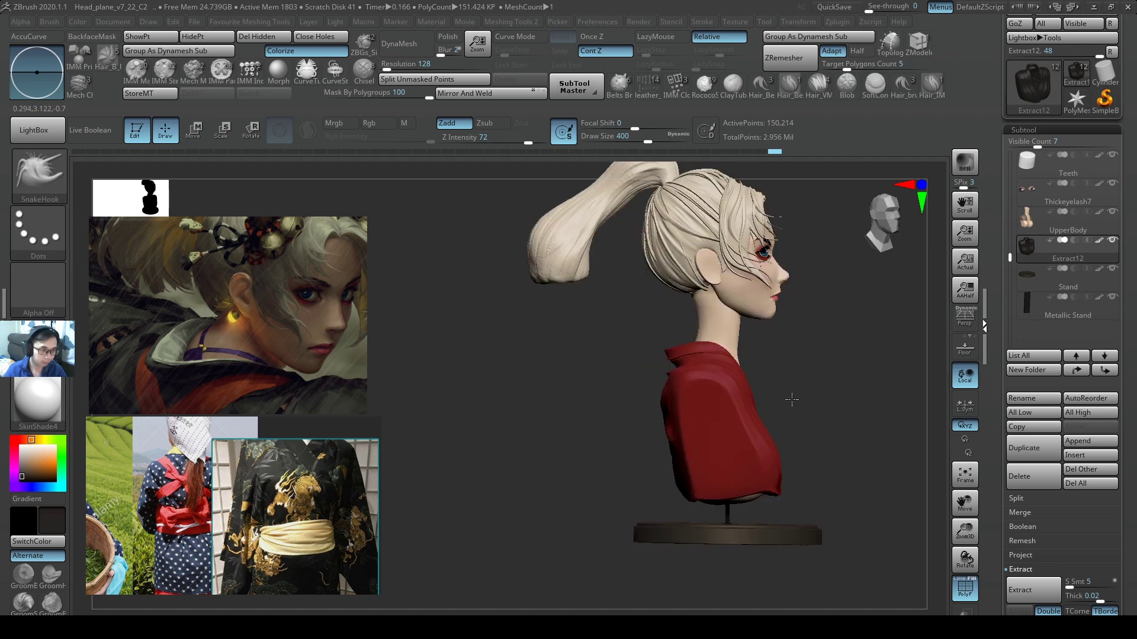
- Hide the polygroup colours and smooth the front of the kimono's shoulder at draw size 257
{"action": "key", "text": "shift+f"}
{"action": "right_click_drag", "start_coordinate": [798, 456], "coordinate": [810, 483]}
{"action": "right_click_drag", "start_coordinate": [735, 405], "coordinate": [754, 441], "text": "ctrl"}
{"action": "key", "text": "s"}
{"action": "mouse_move", "coordinate": [614, 431]}
{"action": "left_mouse_down"}
{"action": "mouse_move", "coordinate": [601, 431]}
{"action": "mouse_move", "coordinate": [587, 394]}
{"action": "left_mouse_up"}
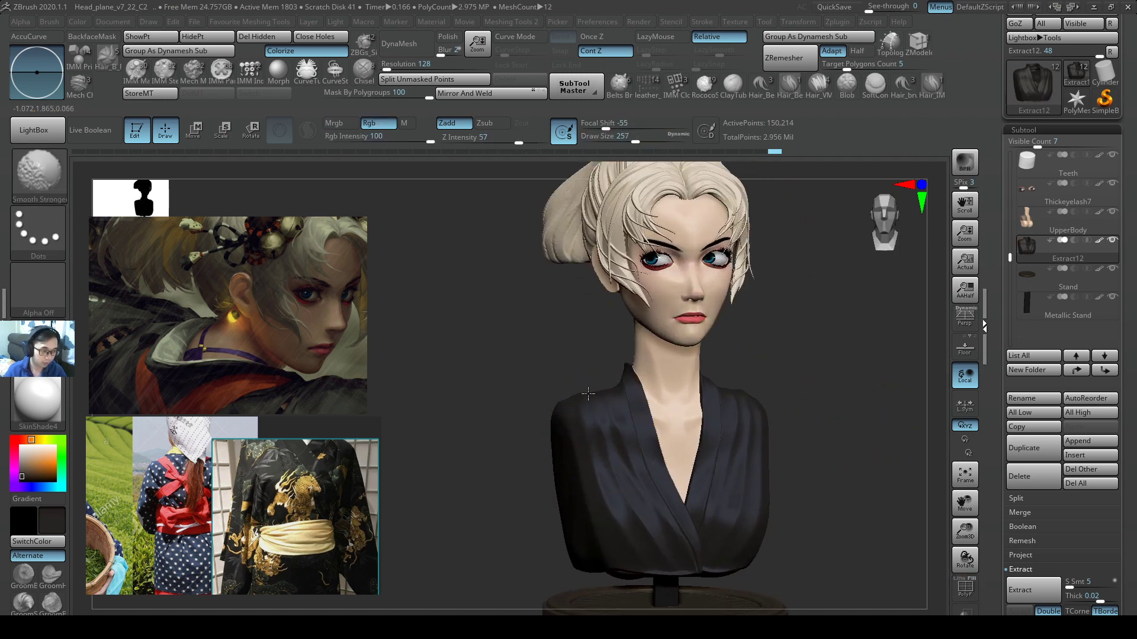
{"action": "left_click_drag", "start_coordinate": [744, 406], "coordinate": [741, 388], "text": "shift"}
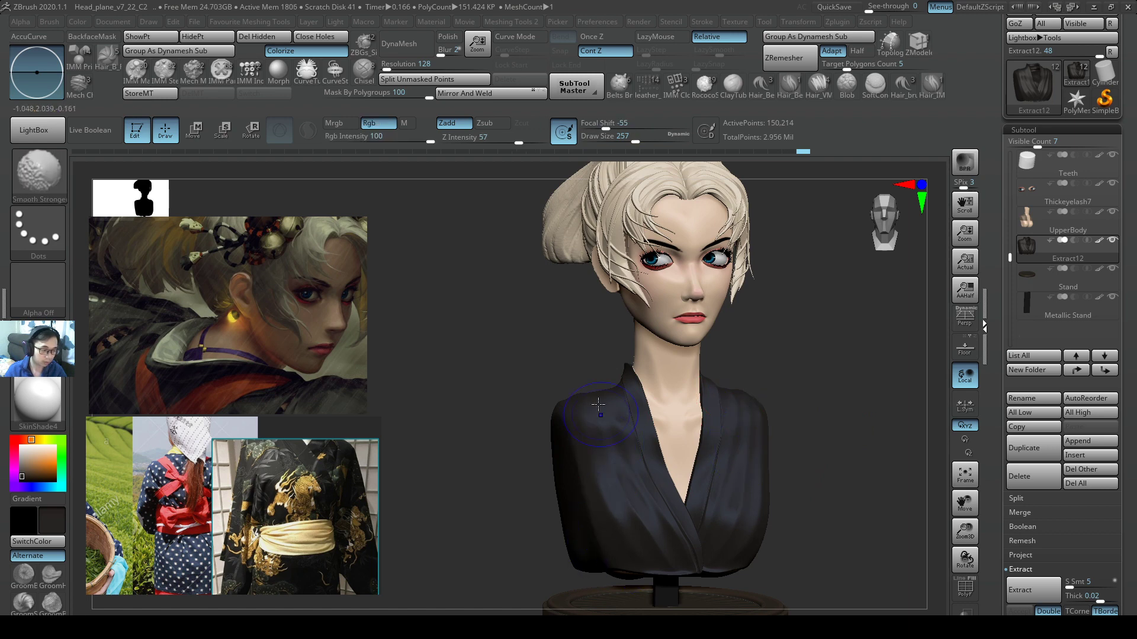
- Carve folds into the upper front panel beside the lapel with the DamStandard brush at draw size 318
{"action": "mouse_move", "coordinate": [606, 414]}
{"action": "right_mouse_down"}
{"action": "mouse_move", "coordinate": [629, 448]}
{"action": "mouse_move", "coordinate": [560, 419]}
{"action": "right_mouse_up"}
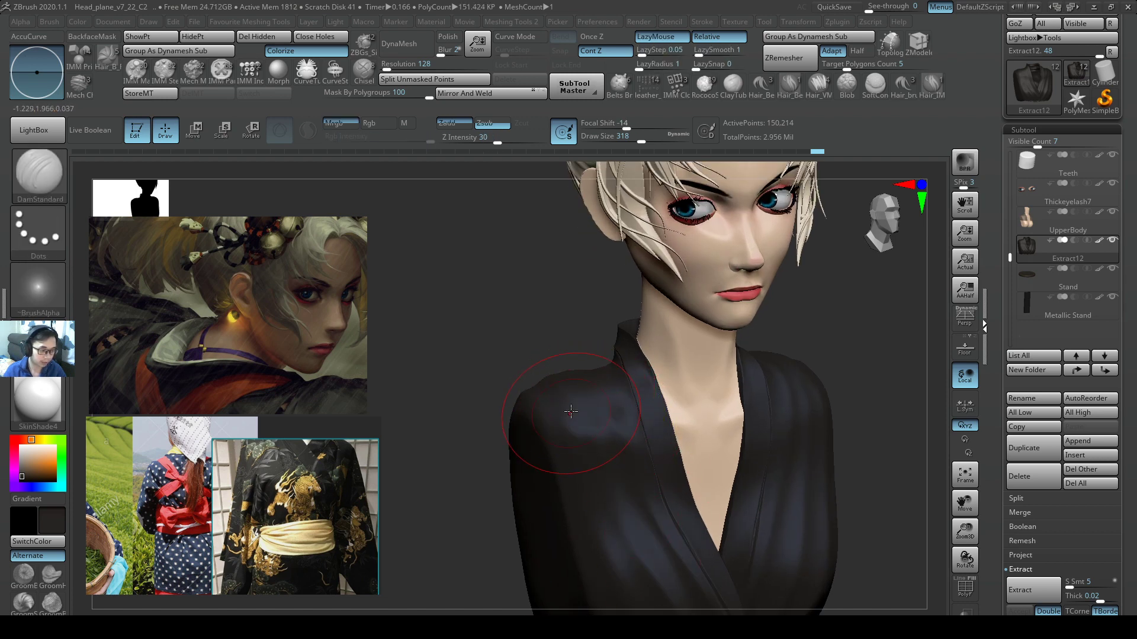
{"action": "right_click_drag", "start_coordinate": [631, 467], "coordinate": [596, 401], "text": "alt"}
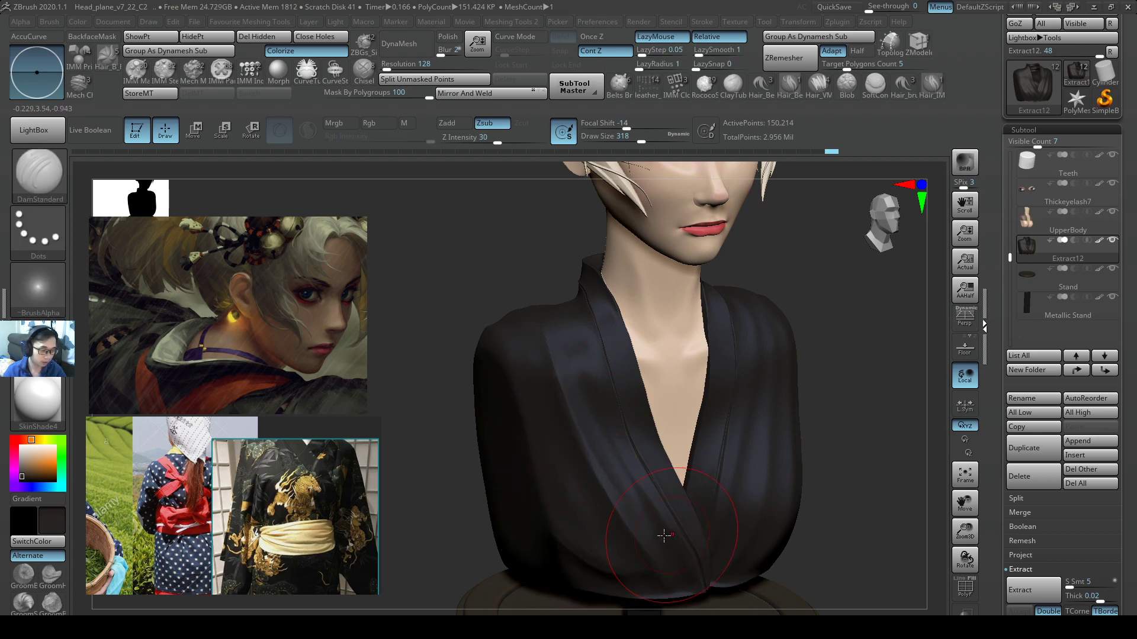
{"action": "left_click_drag", "start_coordinate": [664, 536], "coordinate": [638, 539]}
{"action": "key", "text": "ctrl+z"}
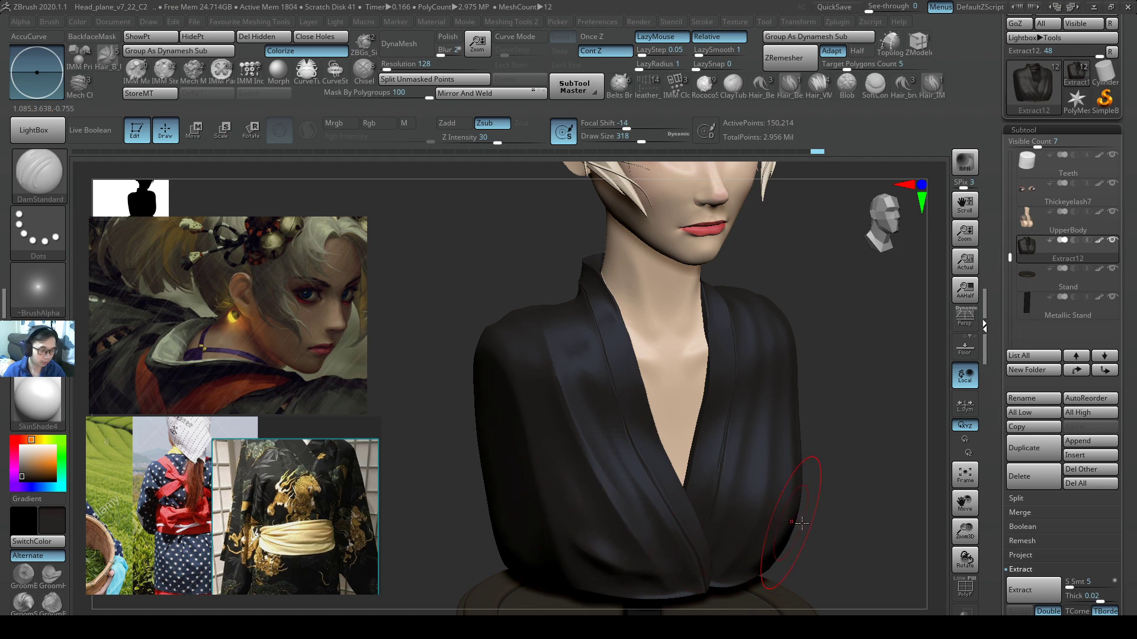
- Try to carve a fold along the lapel of the opposite front panel with DamStandard
{"action": "mouse_move", "coordinate": [789, 501]}
{"action": "left_mouse_down", "text": "shift"}
{"action": "mouse_move", "coordinate": [790, 462]}
{"action": "mouse_move", "coordinate": [740, 501]}
{"action": "left_mouse_up", "text": "shift"}
{"action": "right_click_drag", "start_coordinate": [781, 482], "coordinate": [783, 415]}
{"action": "key", "text": "ctrl+z"}
{"action": "left_click_drag", "start_coordinate": [765, 391], "coordinate": [743, 457]}
{"action": "key", "text": "ctrl+z"}
{"action": "left_click_drag", "start_coordinate": [733, 405], "coordinate": [728, 423]}
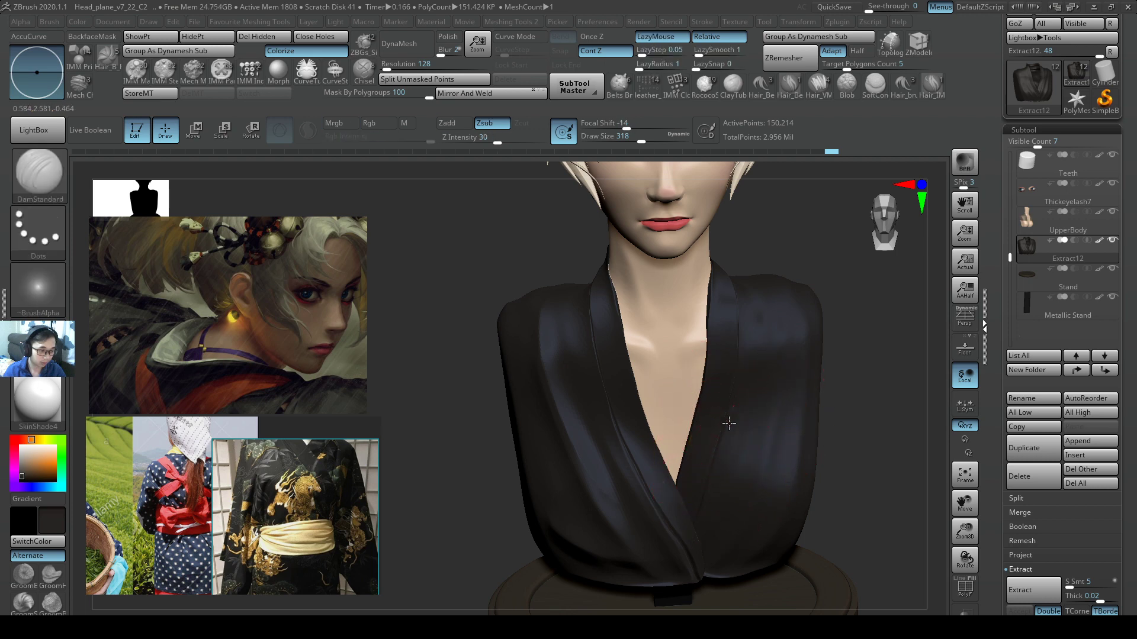
{"action": "key", "text": "ctrl+z"}
- Carve and smooth diagonal folds across the lower front panels, reducing the DamStandard draw size to 228
{"action": "key", "text": "shift"}
{"action": "right_click_drag", "start_coordinate": [746, 444], "coordinate": [820, 411]}
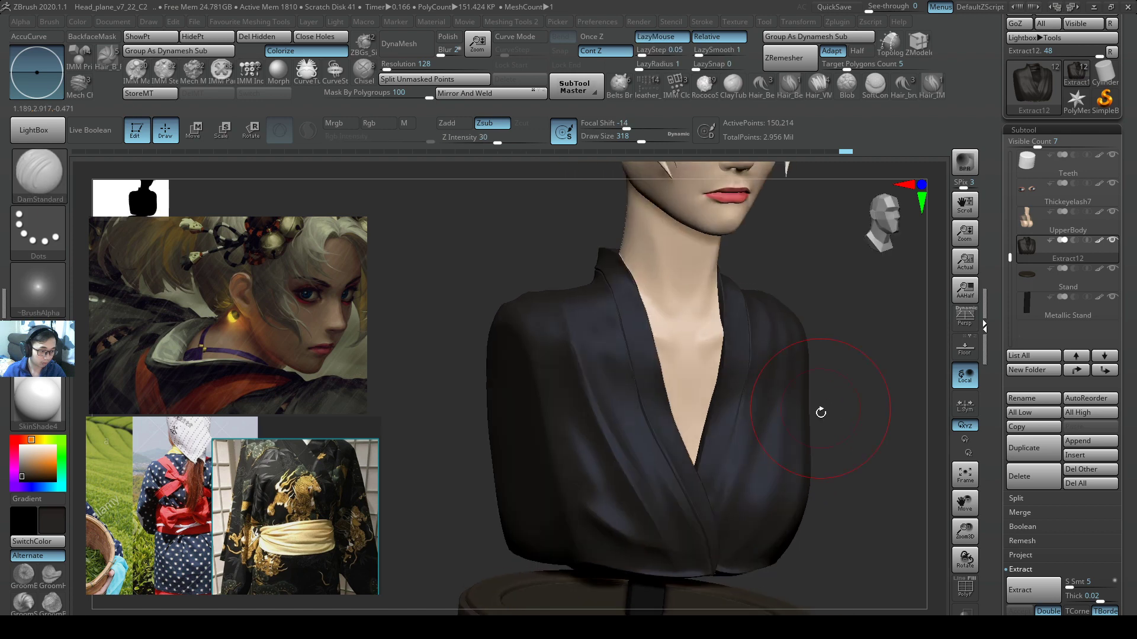
{"action": "key", "text": "shift"}
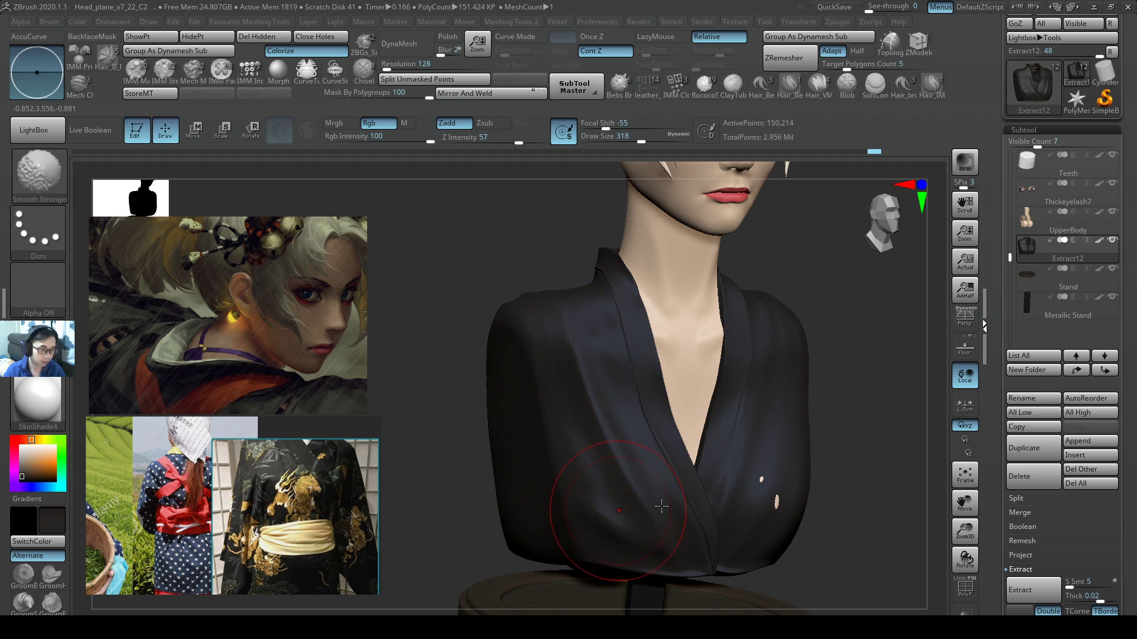
{"action": "key", "text": "shift"}
{"action": "key", "text": "s"}
{"action": "left_click_drag", "start_coordinate": [805, 502], "coordinate": [797, 501]}
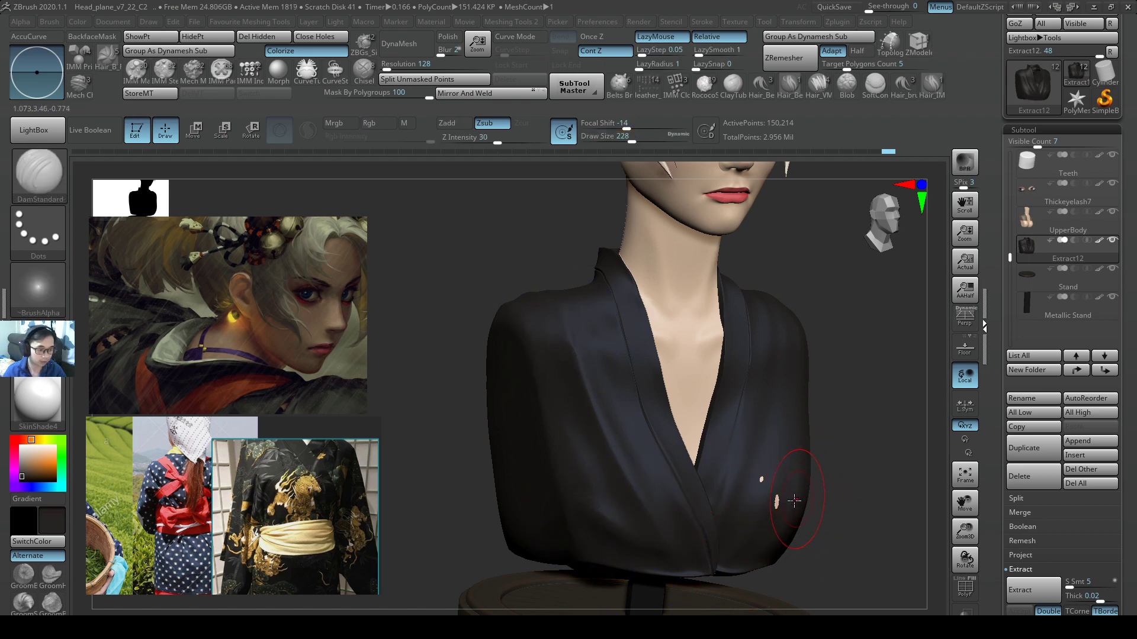
- Cut a seam line along the underlying front panel's lapel with the Orb_Cracks brush at draw size 46
{"action": "right_click_drag", "start_coordinate": [850, 467], "coordinate": [817, 453]}
{"action": "key", "text": "3"}
{"action": "key", "text": "s"}
{"action": "left_click_drag", "start_coordinate": [787, 386], "coordinate": [765, 385]}
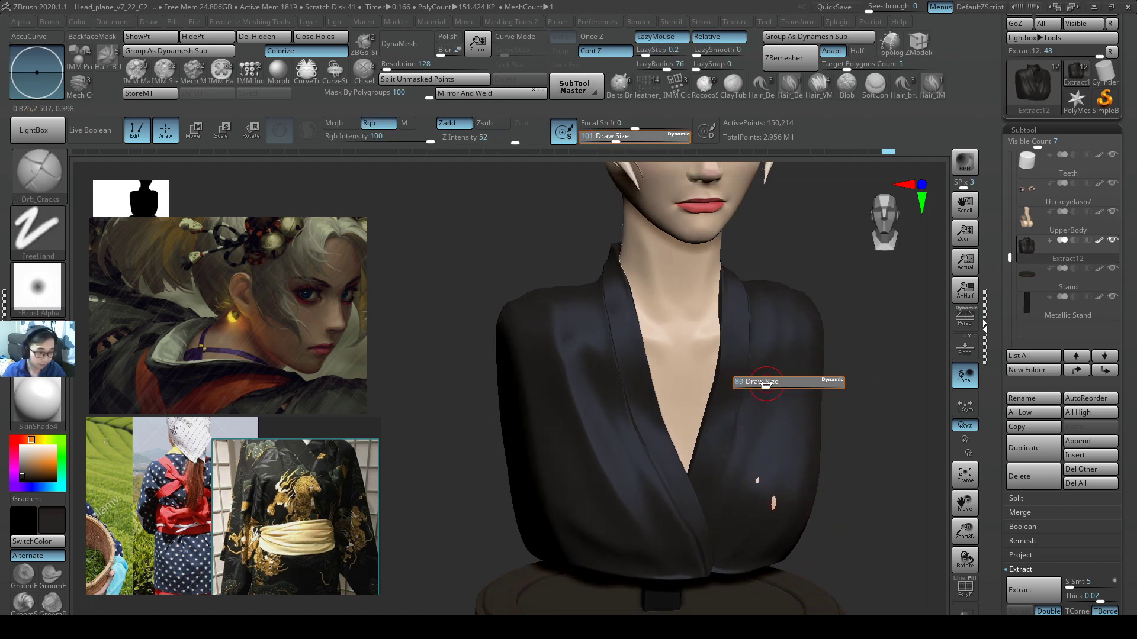
{"action": "left_click_drag", "start_coordinate": [709, 491], "coordinate": [708, 494]}
{"action": "key", "text": "ctrl+z"}
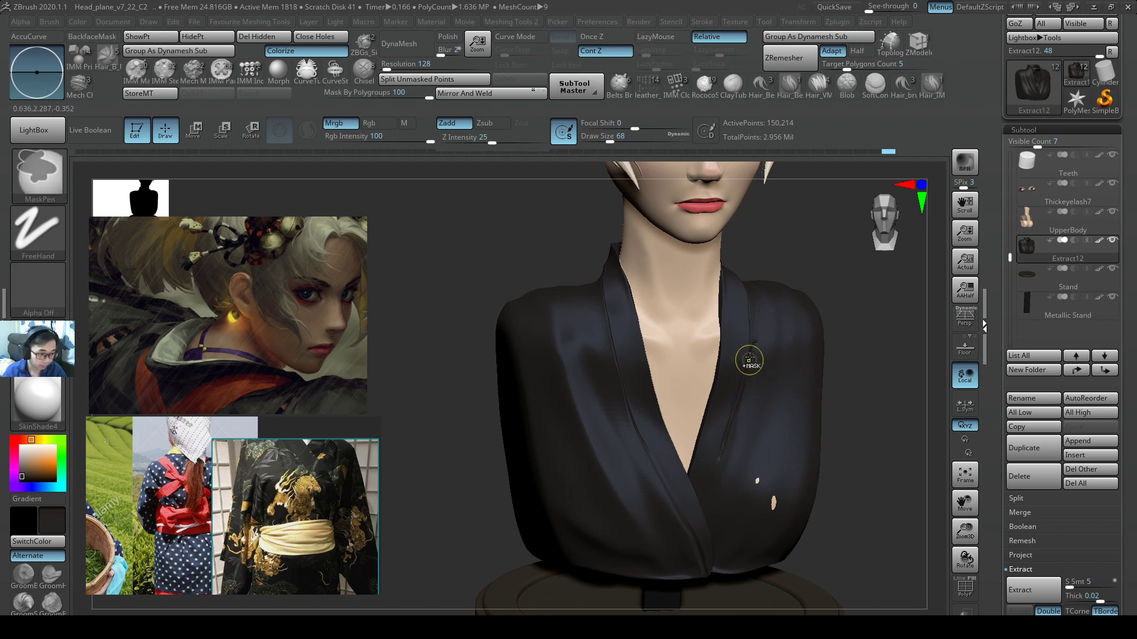
{"action": "key", "text": "s"}
{"action": "left_click_drag", "start_coordinate": [754, 357], "coordinate": [750, 355]}
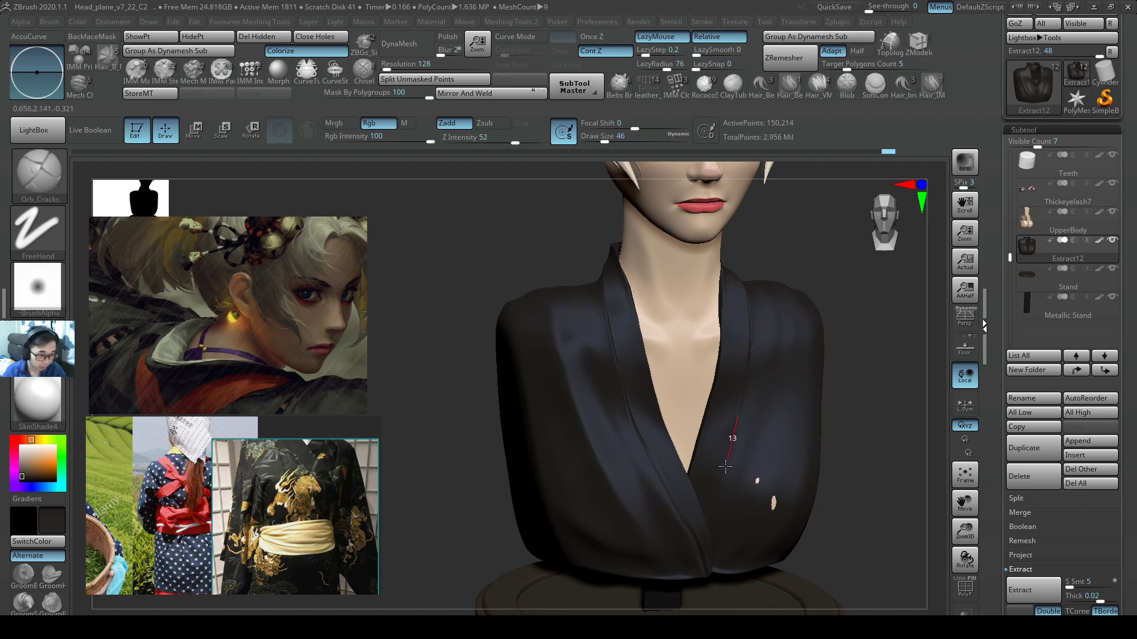
{"action": "left_click_drag", "start_coordinate": [691, 549], "coordinate": [690, 552]}
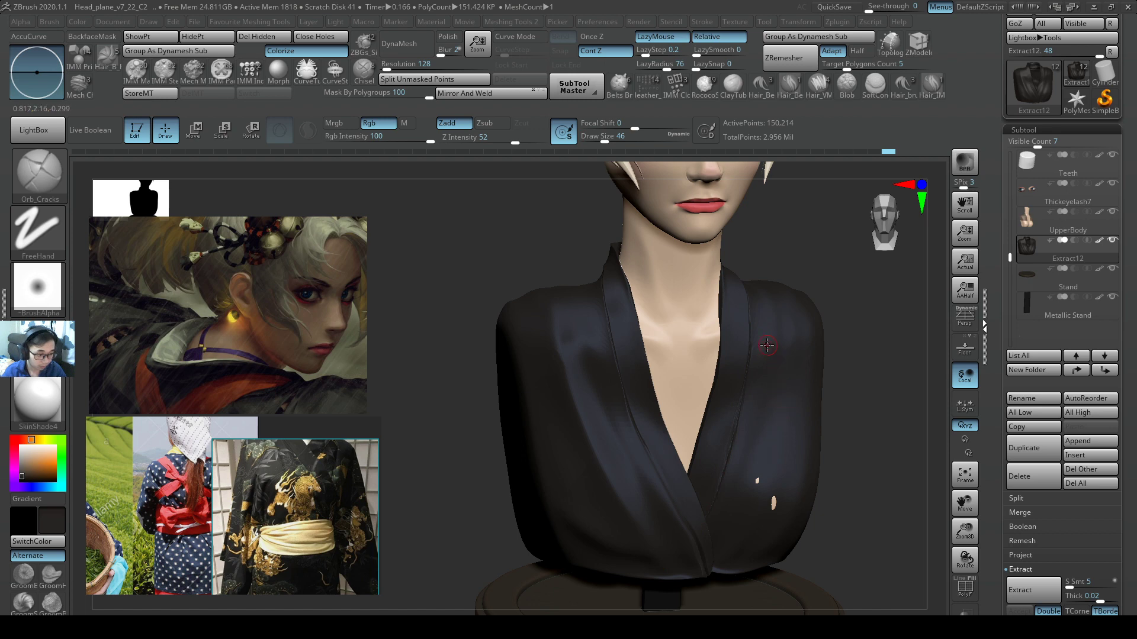
- Sharpen both lapel seams with the Pinch brush at draw size 140, cutting the overlapping lapel's seam with Orb_Cracks
{"action": "key", "text": "4"}
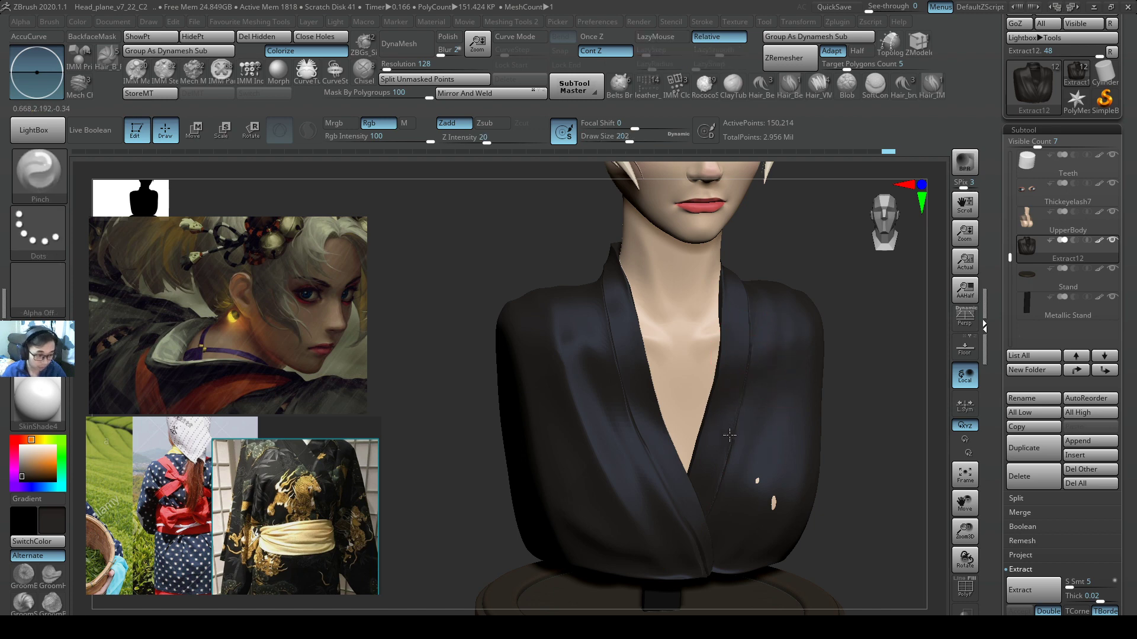
{"action": "key", "text": "s"}
{"action": "left_click_drag", "start_coordinate": [712, 493], "coordinate": [723, 462]}
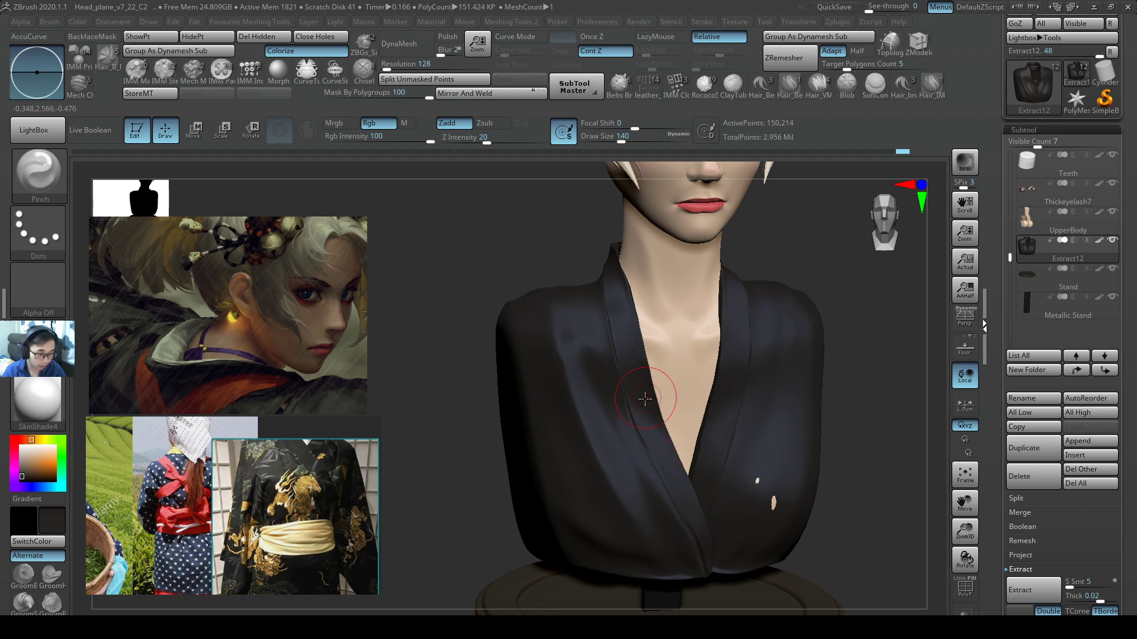
{"action": "key", "text": "3"}
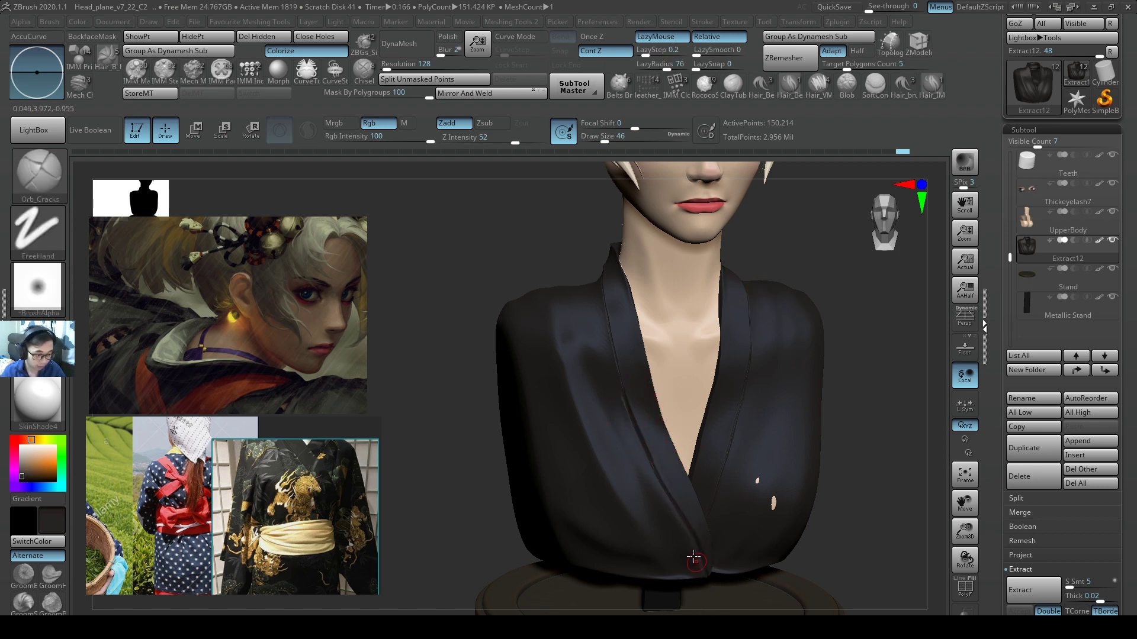
{"action": "key", "text": "4"}
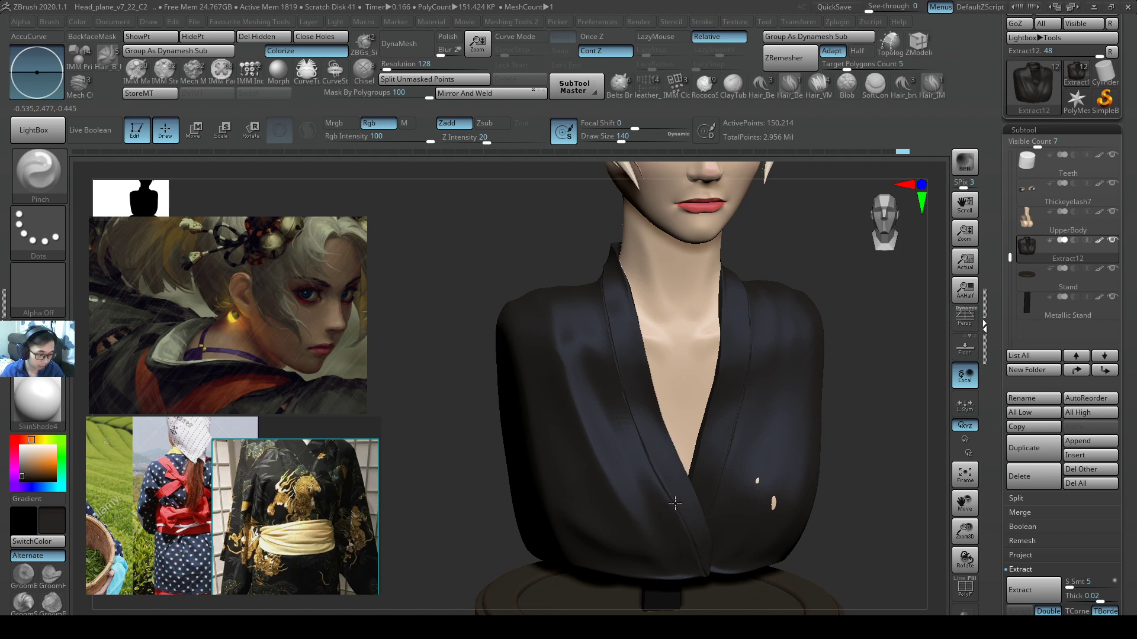
- Pull the front panel over the skin spots poking through the chest with SnakeHook at draw size 338
{"action": "key", "text": "b"}
{"action": "key", "text": "s"}
{"action": "key", "text": "h"}
{"action": "key", "text": "s"}
{"action": "left_click_drag", "start_coordinate": [662, 518], "coordinate": [675, 518]}
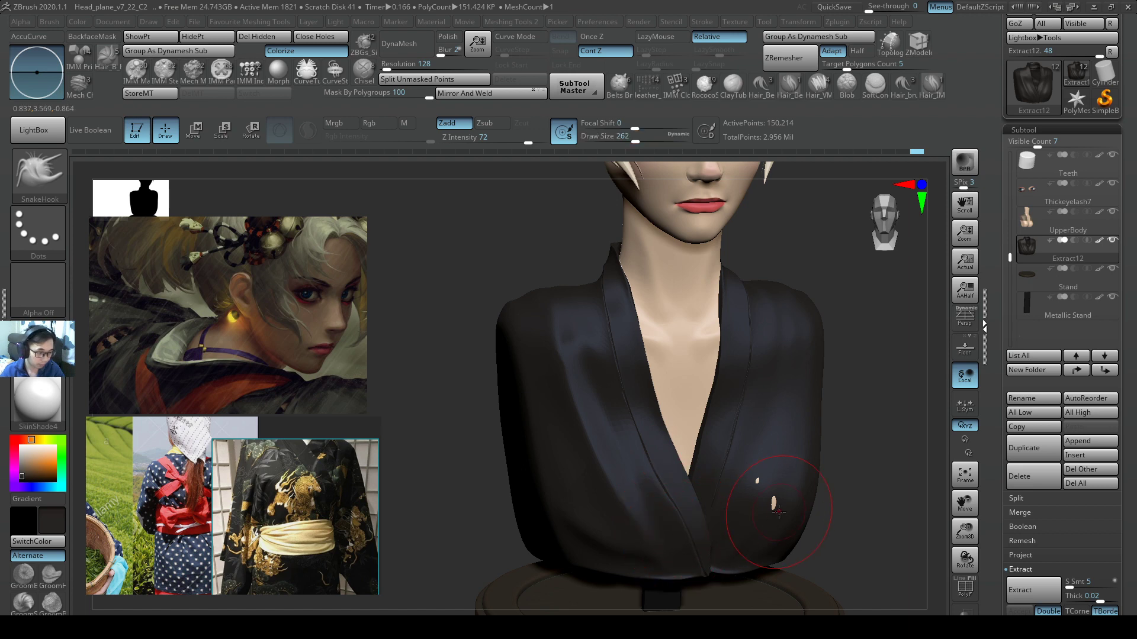
{"action": "key", "text": "s"}
{"action": "left_click_drag", "start_coordinate": [779, 506], "coordinate": [790, 506]}
{"action": "mouse_move", "coordinate": [747, 502]}
{"action": "right_mouse_down"}
{"action": "mouse_move", "coordinate": [794, 508]}
{"action": "mouse_move", "coordinate": [811, 388]}
{"action": "right_mouse_up"}
- Check and adjust the kimono's fit from the front with transparency on and draw size 400, then restore the solid view
{"action": "right_click_drag", "start_coordinate": [758, 422], "coordinate": [851, 556]}
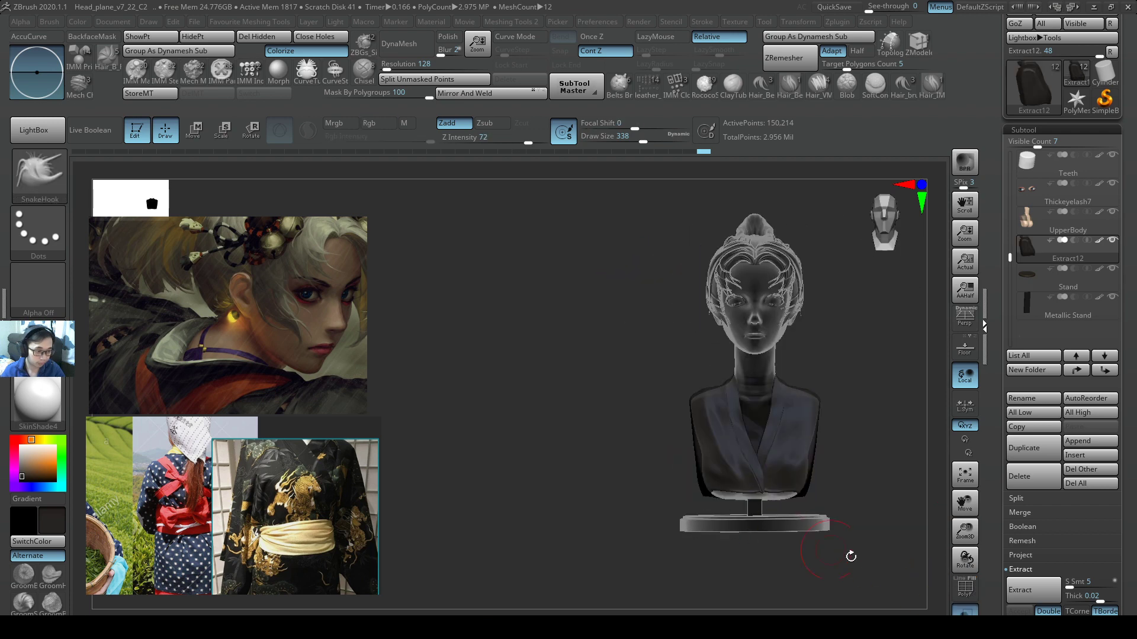
{"action": "right_click_drag", "start_coordinate": [850, 417], "coordinate": [861, 469], "text": "ctrl"}
{"action": "key", "text": "s"}
{"action": "left_click_drag", "start_coordinate": [836, 464], "coordinate": [841, 464]}
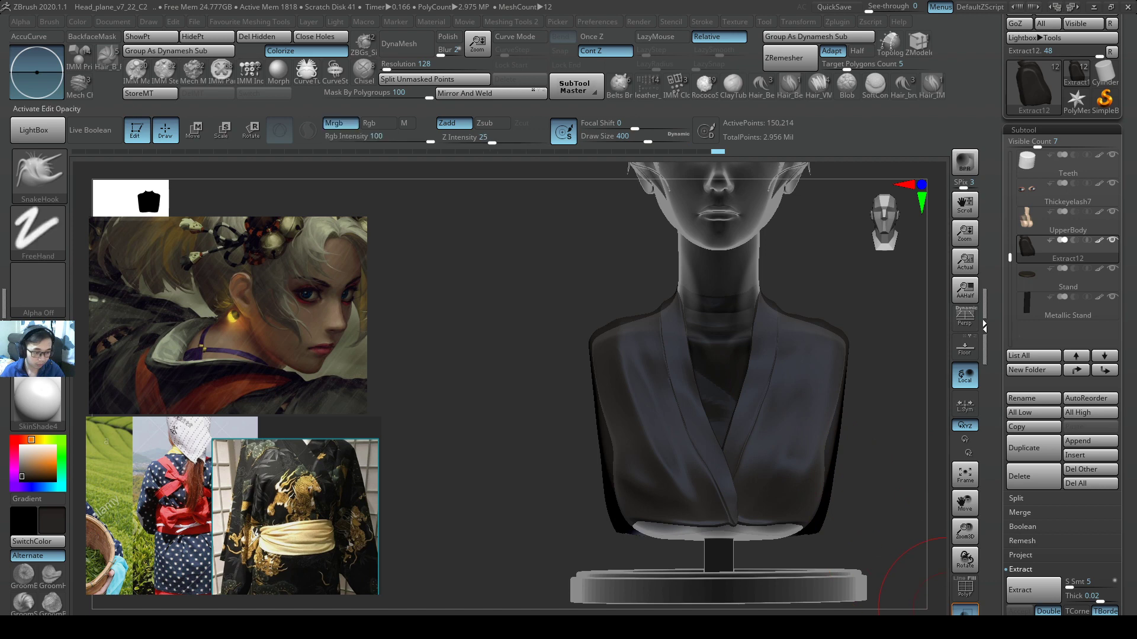
{"action": "key", "text": "ctrl+z"}
{"action": "left_click", "coordinate": [965, 610]}
{"action": "mouse_move", "coordinate": [888, 548]}
{"action": "right_mouse_down", "text": "ctrl"}
{"action": "mouse_move", "coordinate": [800, 470]}
{"action": "mouse_move", "coordinate": [840, 486]}
{"action": "mouse_move", "coordinate": [880, 482]}
{"action": "mouse_move", "coordinate": [821, 468]}
{"action": "mouse_move", "coordinate": [804, 486]}
{"action": "mouse_move", "coordinate": [850, 454]}
{"action": "mouse_move", "coordinate": [728, 501]}
{"action": "right_mouse_up", "text": "ctrl"}
{"action": "key", "text": "ctrl"}
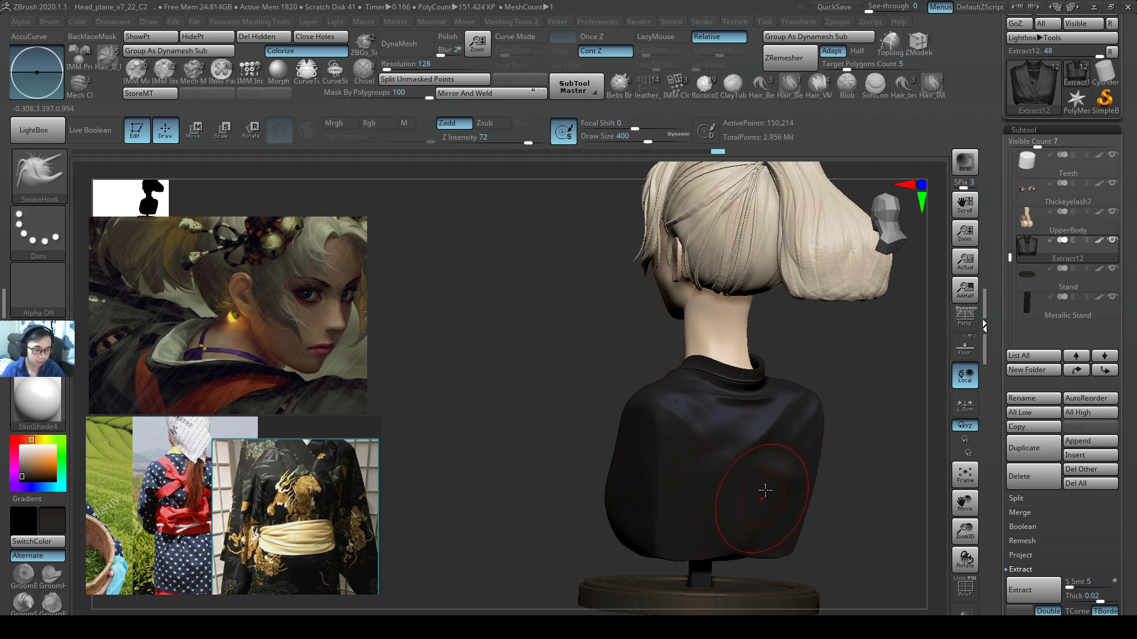
- Carve folds into the upper back of the kimono with the DamStandard brush at draw size 305
{"action": "right_click_drag", "start_coordinate": [756, 489], "coordinate": [782, 457]}
{"action": "key", "text": "bracketright"}
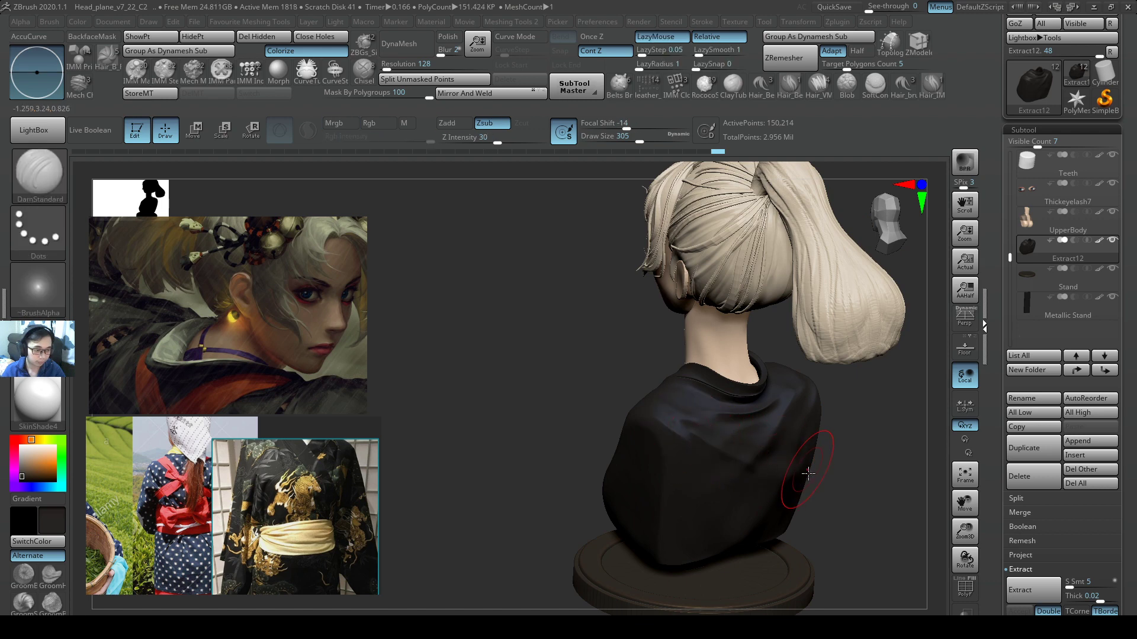
{"action": "right_click_drag", "start_coordinate": [741, 511], "coordinate": [686, 496]}
{"action": "right_click_drag", "start_coordinate": [685, 496], "coordinate": [763, 492]}
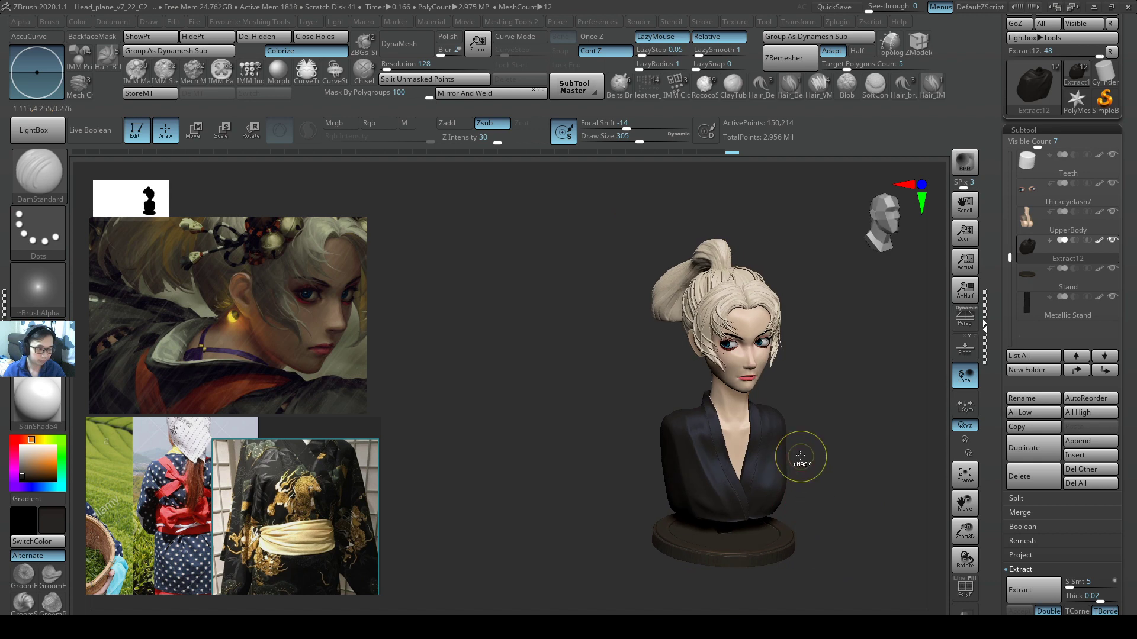
- Reshape the kimono's neckline and shoulders from several angles with the SnakeHook brush at draw size 550
{"action": "mouse_move", "coordinate": [802, 457]}
{"action": "right_mouse_down", "text": "ctrl"}
{"action": "mouse_move", "coordinate": [776, 394]}
{"action": "mouse_move", "coordinate": [735, 349]}
{"action": "mouse_move", "coordinate": [751, 388]}
{"action": "right_mouse_up", "text": "ctrl"}
{"action": "key", "text": "b"}
{"action": "key", "text": "s"}
{"action": "key", "text": "h"}
{"action": "key", "text": "s"}
{"action": "left_click_drag", "start_coordinate": [751, 389], "coordinate": [754, 391]}
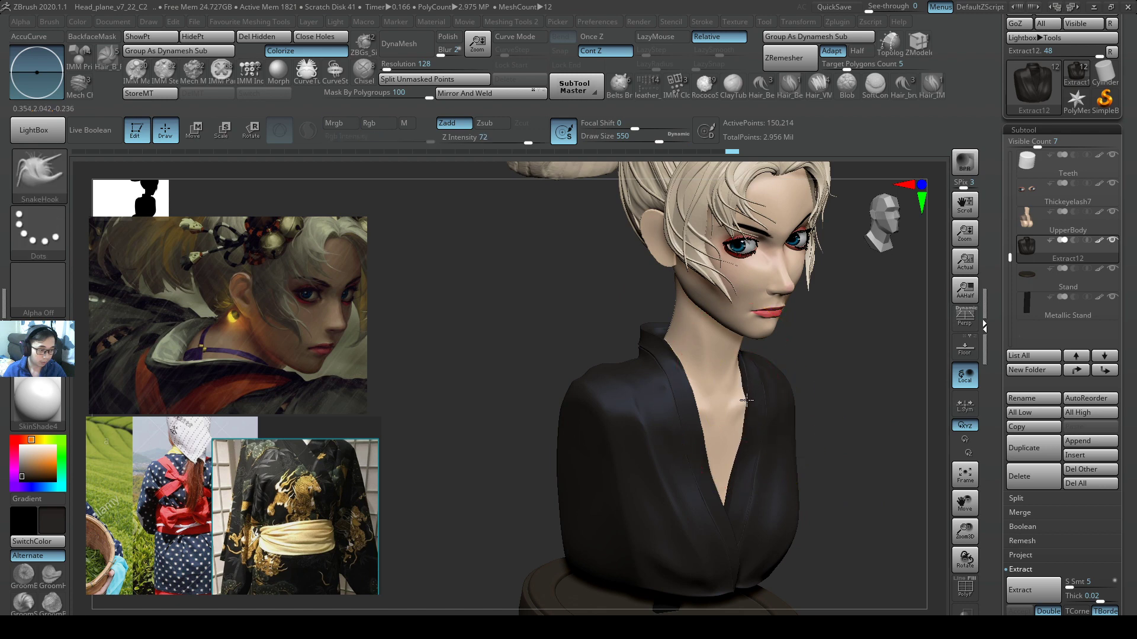
{"action": "right_click_drag", "start_coordinate": [753, 402], "coordinate": [772, 403]}
{"action": "mouse_move", "coordinate": [747, 403]}
{"action": "right_mouse_down"}
{"action": "mouse_move", "coordinate": [677, 374]}
{"action": "mouse_move", "coordinate": [693, 393]}
{"action": "mouse_move", "coordinate": [665, 390]}
{"action": "right_mouse_up"}
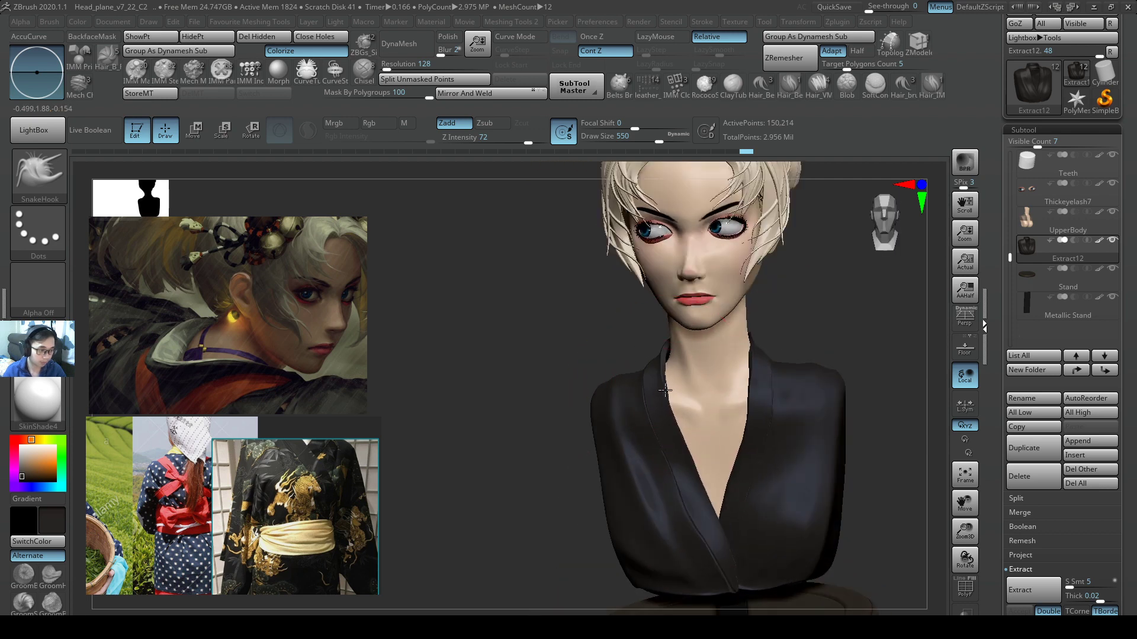
{"action": "mouse_move", "coordinate": [754, 382]}
{"action": "right_mouse_down"}
{"action": "mouse_move", "coordinate": [746, 370]}
{"action": "mouse_move", "coordinate": [721, 451]}
{"action": "mouse_move", "coordinate": [758, 355]}
{"action": "mouse_move", "coordinate": [755, 329]}
{"action": "mouse_move", "coordinate": [761, 349]}
{"action": "mouse_move", "coordinate": [728, 399]}
{"action": "mouse_move", "coordinate": [774, 378]}
{"action": "mouse_move", "coordinate": [758, 340]}
{"action": "right_mouse_up"}
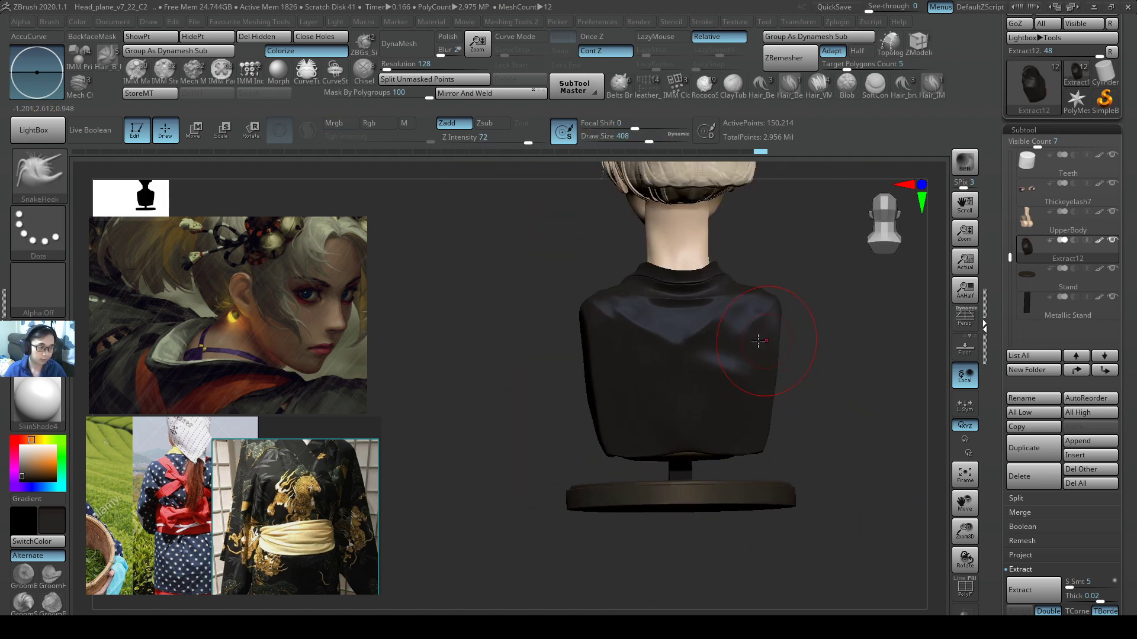
- Set Mask By Polygroups to 0 and display the polygroup colours on the kimono's back
{"action": "right_click_drag", "start_coordinate": [693, 326], "coordinate": [724, 364], "text": "alt"}
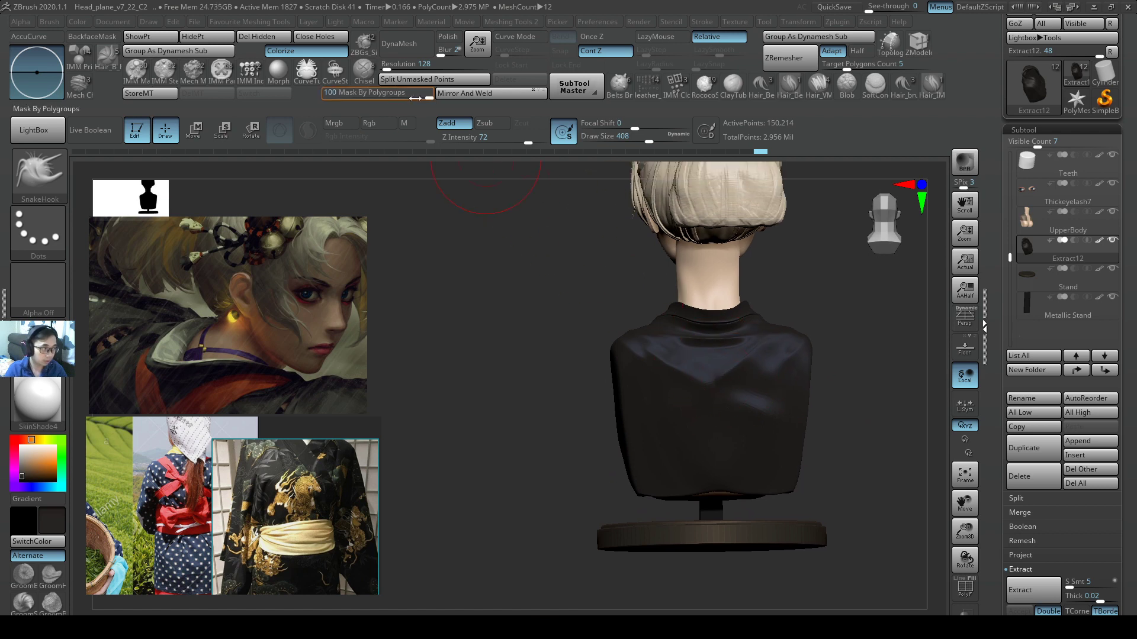
{"action": "left_click_drag", "start_coordinate": [413, 96], "coordinate": [327, 95]}
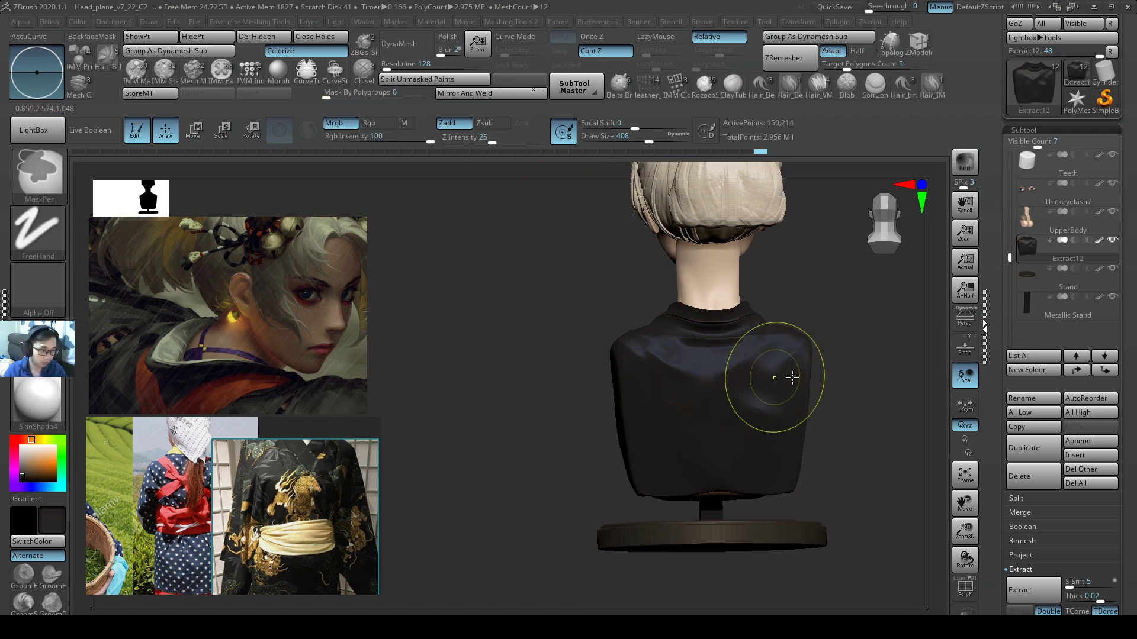
{"action": "right_click_drag", "start_coordinate": [774, 380], "coordinate": [769, 419], "text": "ctrl"}
{"action": "key", "text": "shift"}
{"action": "key", "text": "shift+f"}
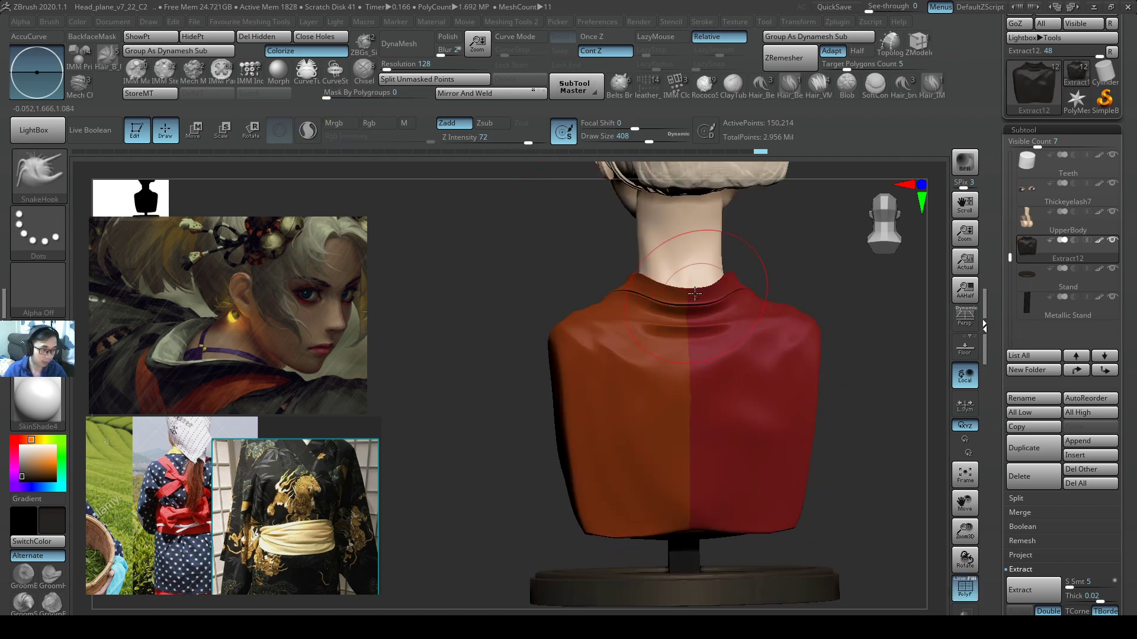
- Carve folds across the kimono's upper back with the DamStandard brush at draw size 234 and smooth them near the shoulder
{"action": "key", "text": "b"}
{"action": "key", "text": "d"}
{"action": "key", "text": "s"}
{"action": "key", "text": "s"}
{"action": "left_click_drag", "start_coordinate": [755, 351], "coordinate": [616, 380]}
{"action": "right_click_drag", "start_coordinate": [739, 390], "coordinate": [782, 405]}
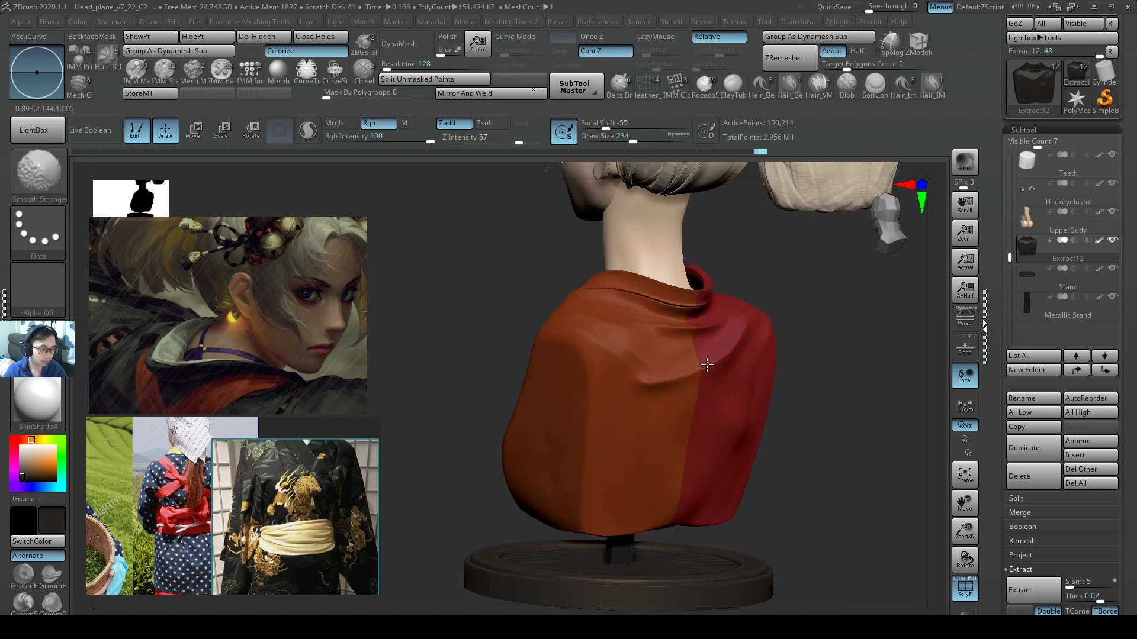
{"action": "left_click_drag", "start_coordinate": [743, 332], "coordinate": [744, 329], "text": "shift"}
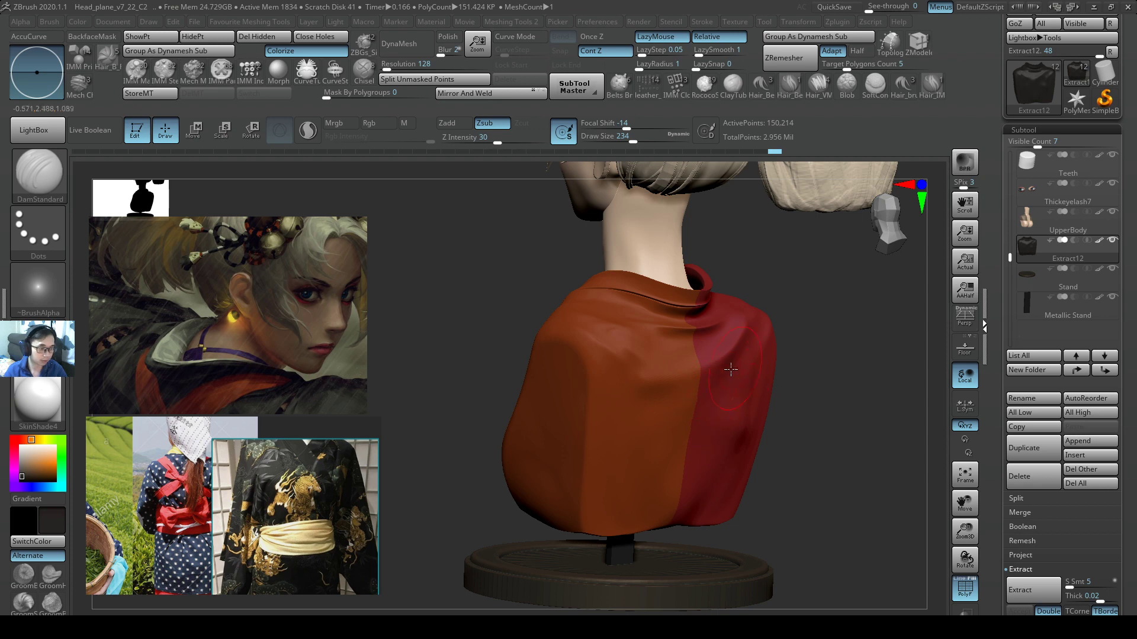
- Undo the crease across the middle of the back and carve a diagonal fold running down across the lower back instead
{"action": "right_click_drag", "start_coordinate": [730, 369], "coordinate": [689, 418]}
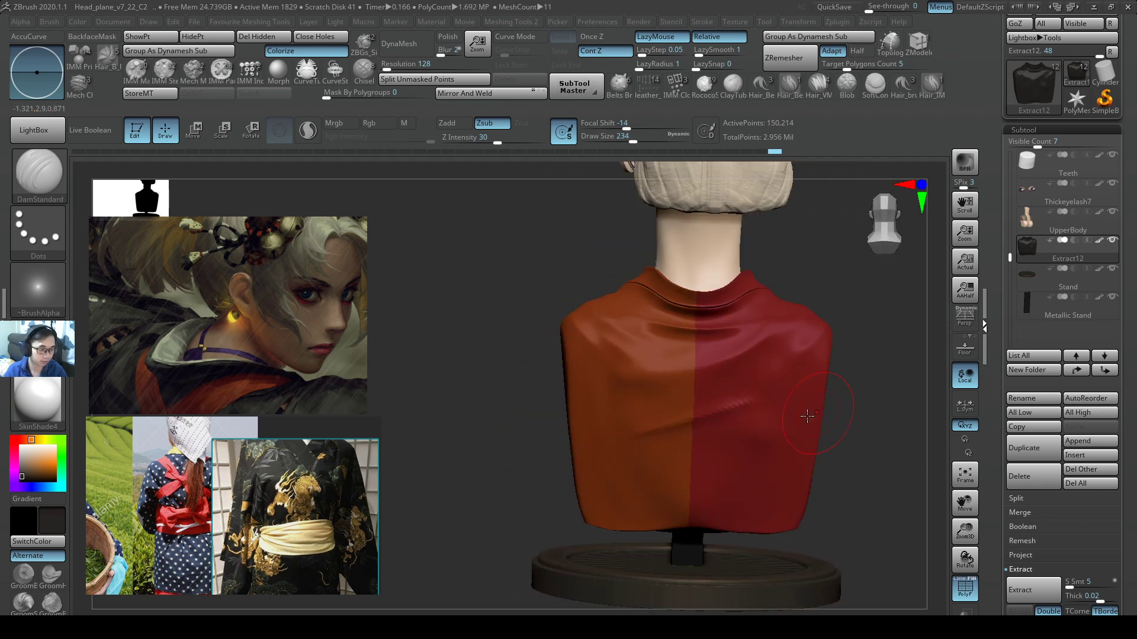
{"action": "key", "text": "ctrl+z"}
{"action": "left_click_drag", "start_coordinate": [624, 417], "coordinate": [736, 470]}
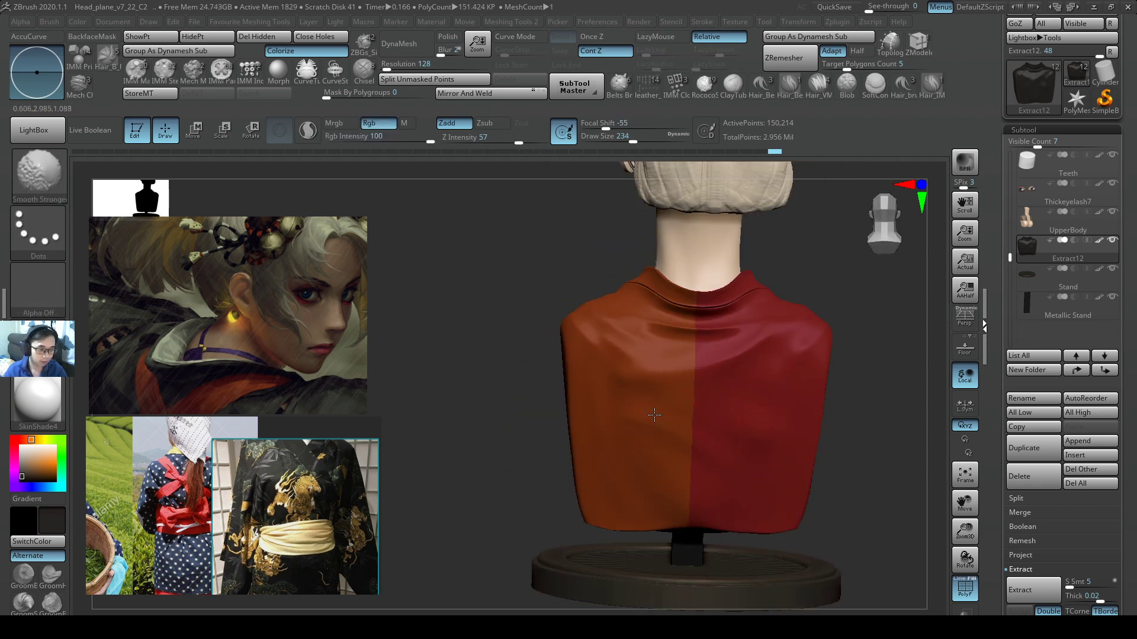
{"action": "right_click_drag", "start_coordinate": [688, 429], "coordinate": [779, 452]}
{"action": "right_click_drag", "start_coordinate": [807, 406], "coordinate": [694, 415]}
{"action": "key", "text": "shift"}
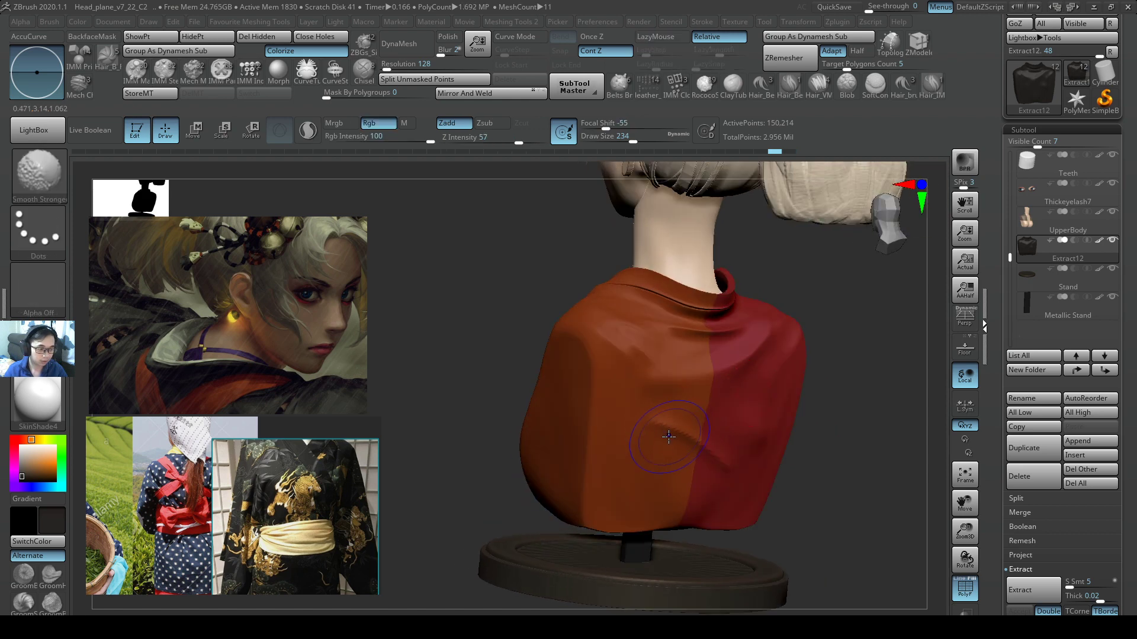
- Hide the polygroup colours and prepare the SnakeHook brush at draw size 476 for reshaping the kimono's front
{"action": "key", "text": "shift+f"}
{"action": "right_click_drag", "start_coordinate": [801, 446], "coordinate": [806, 385], "text": "ctrl"}
{"action": "right_click_drag", "start_coordinate": [743, 350], "coordinate": [744, 408], "text": "alt"}
{"action": "right_click_drag", "start_coordinate": [837, 404], "coordinate": [804, 444]}
{"action": "right_click_drag", "start_coordinate": [586, 426], "coordinate": [768, 394], "text": "alt"}
{"action": "key", "text": "b"}
{"action": "key", "text": "s"}
{"action": "key", "text": "h"}
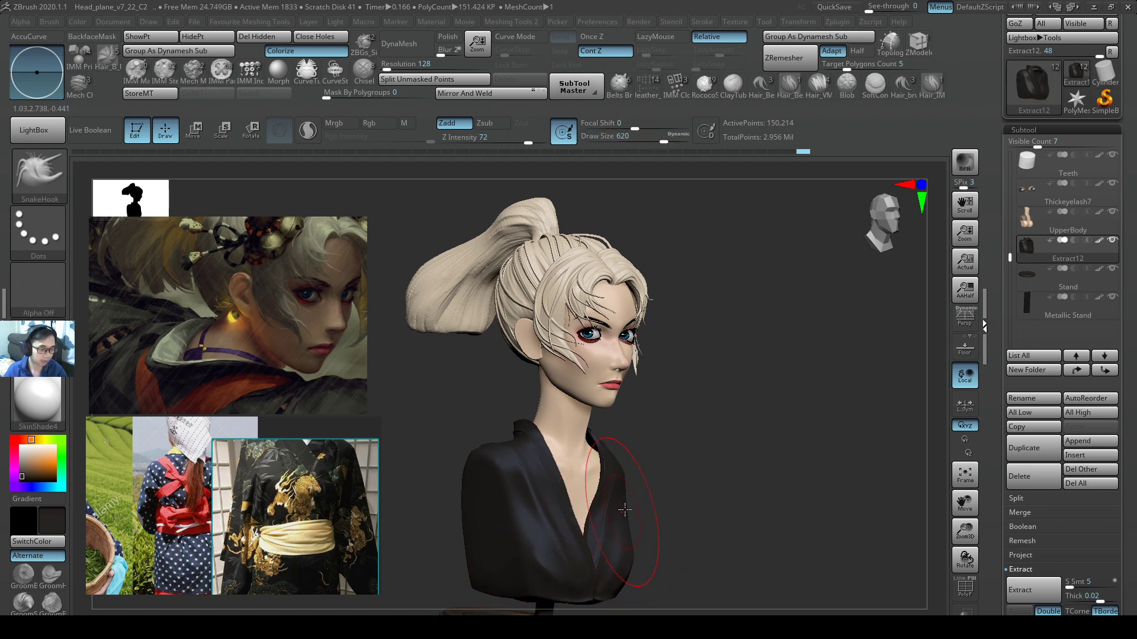
{"action": "key", "text": "bracketleft"}
{"action": "key", "text": "s"}
{"action": "left_click", "coordinate": [590, 433]}
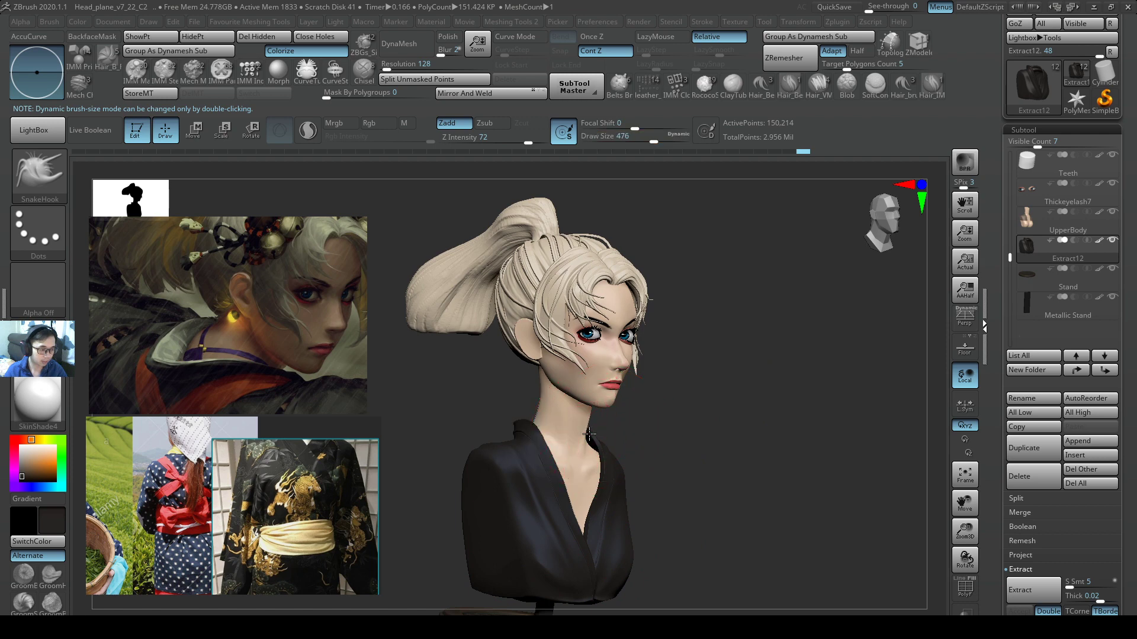